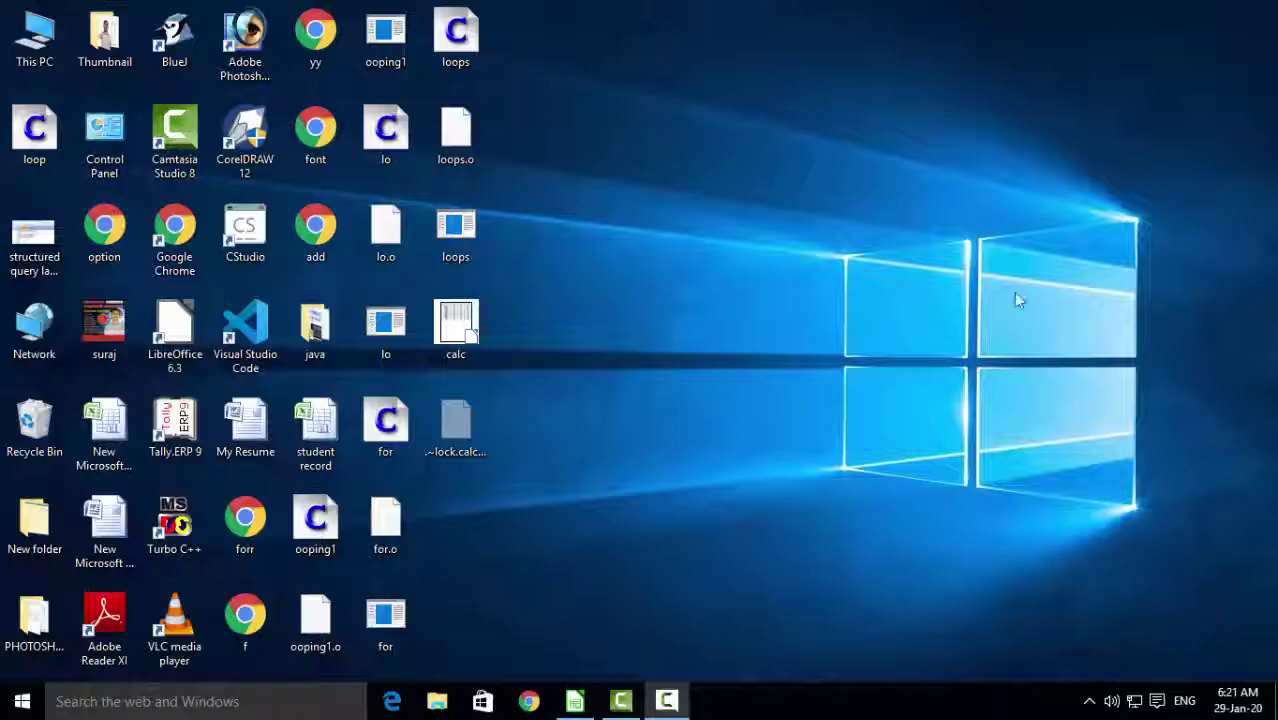
# Step: Refresh the Windows desktop twice from its context menu, then bring the menu up once more
pyautogui.rightClick(560, 150)
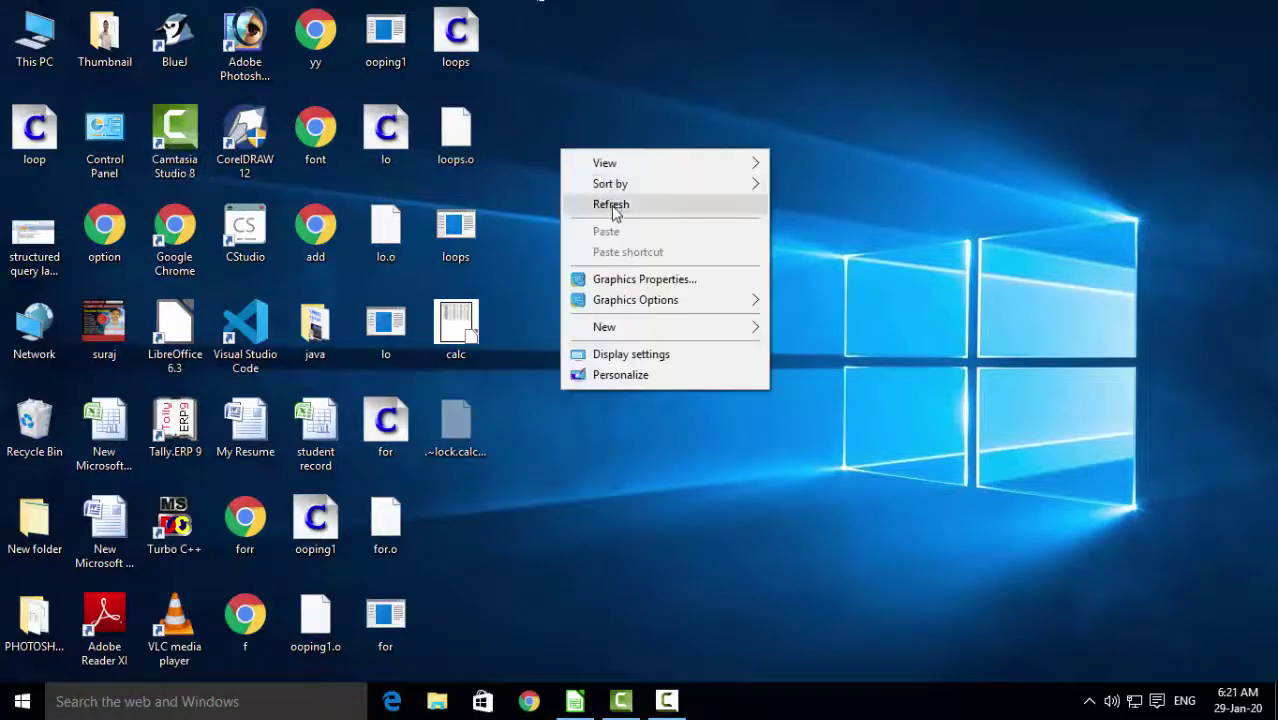
pyautogui.click(613, 205)
pyautogui.rightClick(633, 257)
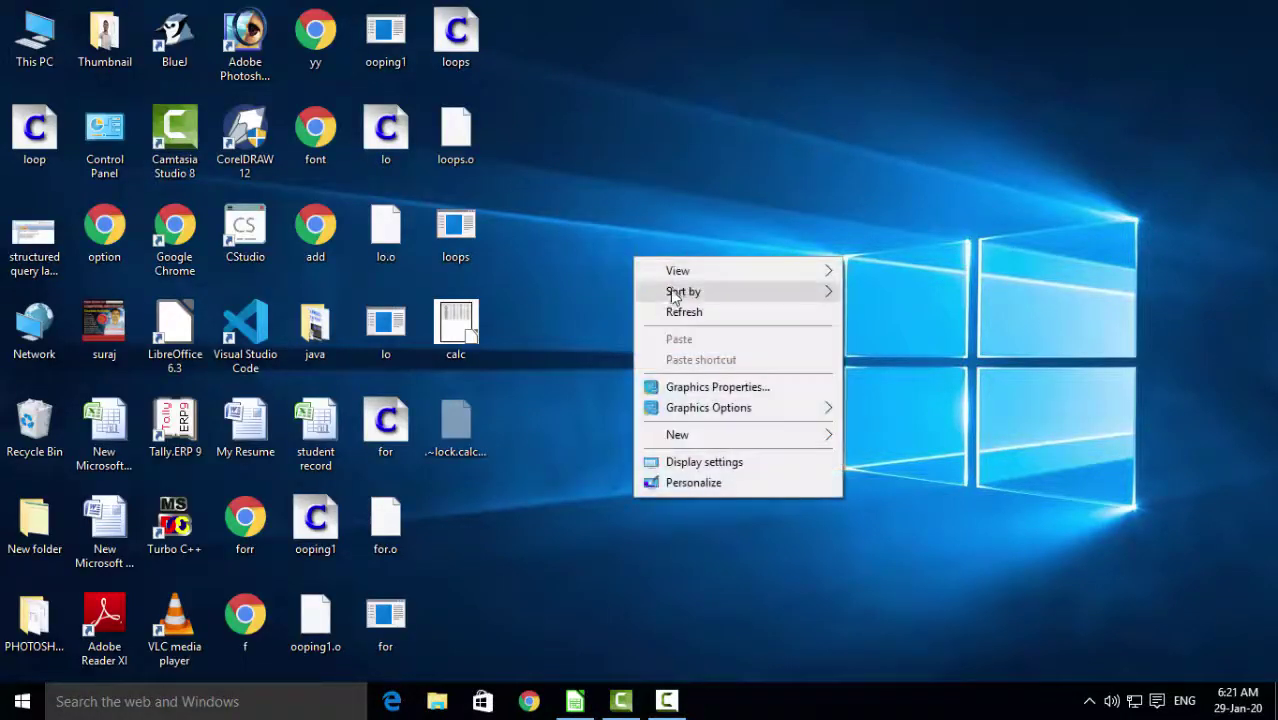
pyautogui.click(686, 316)
pyautogui.rightClick(684, 314)
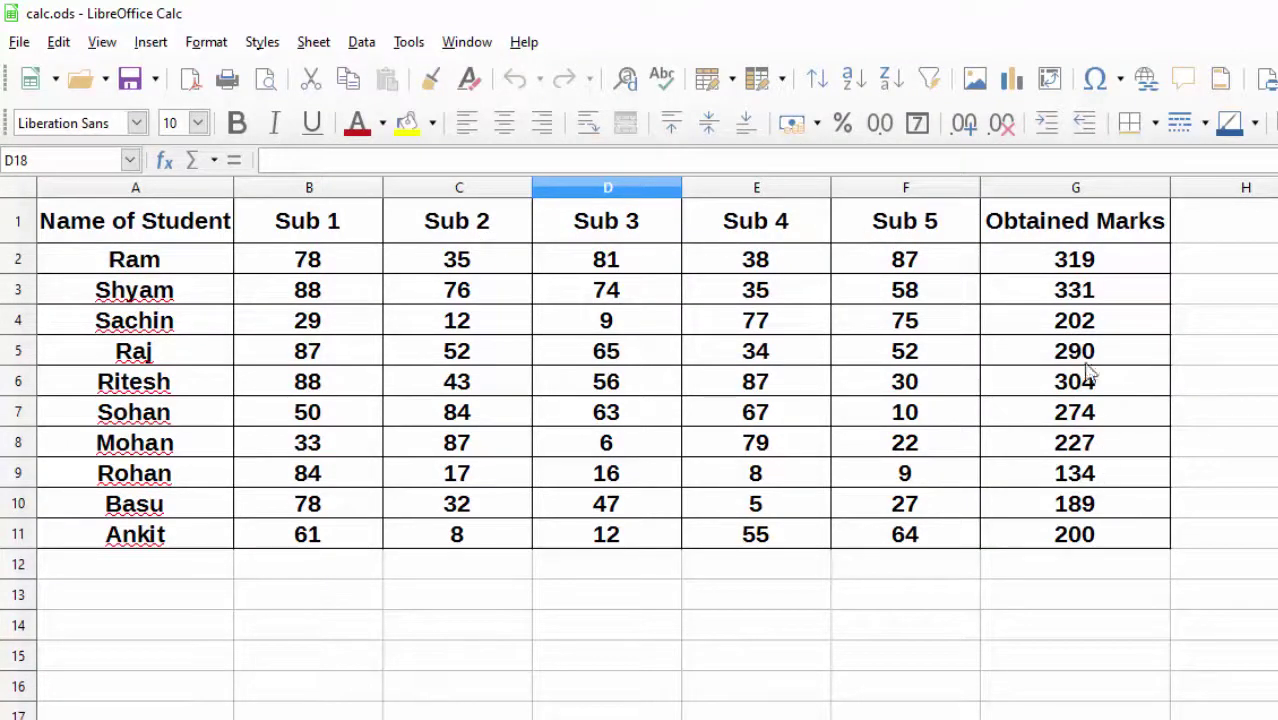
pyautogui.click(1073, 262)
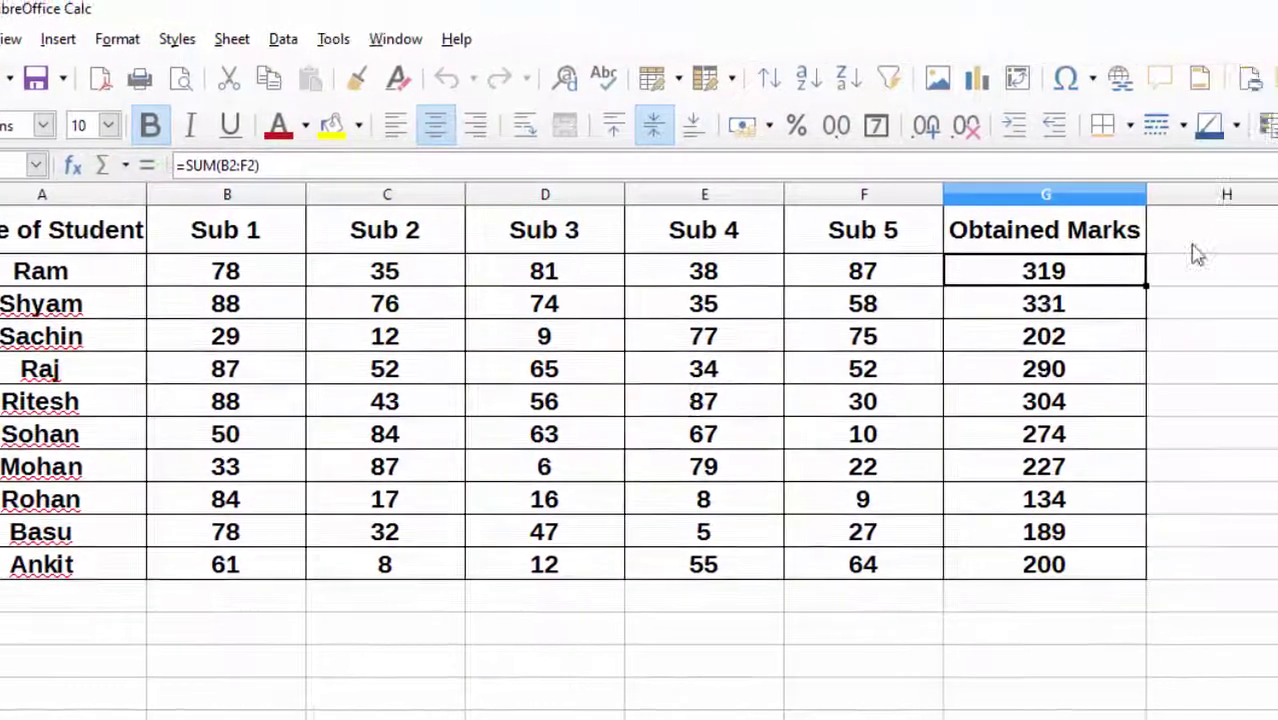
pyautogui.click(1265, 240)
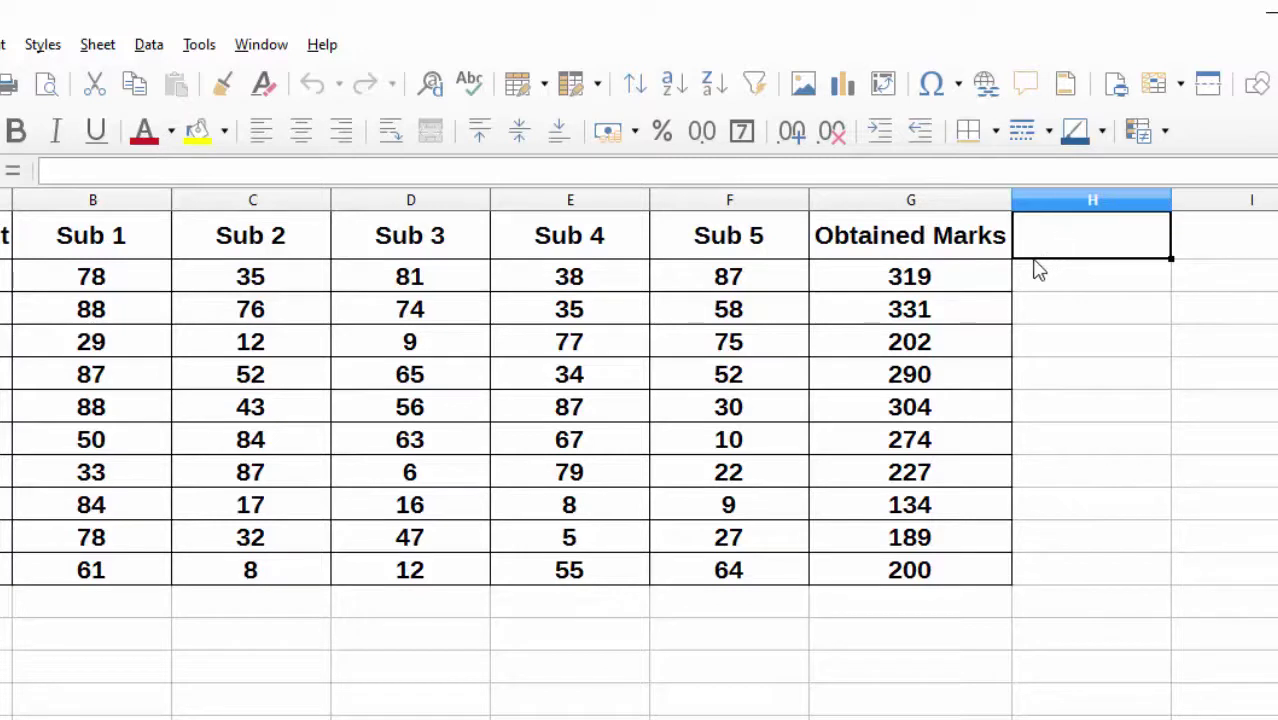
# Step: Enter the heading 'Average' in cell H1 and commit it
pyautogui.write('Av')
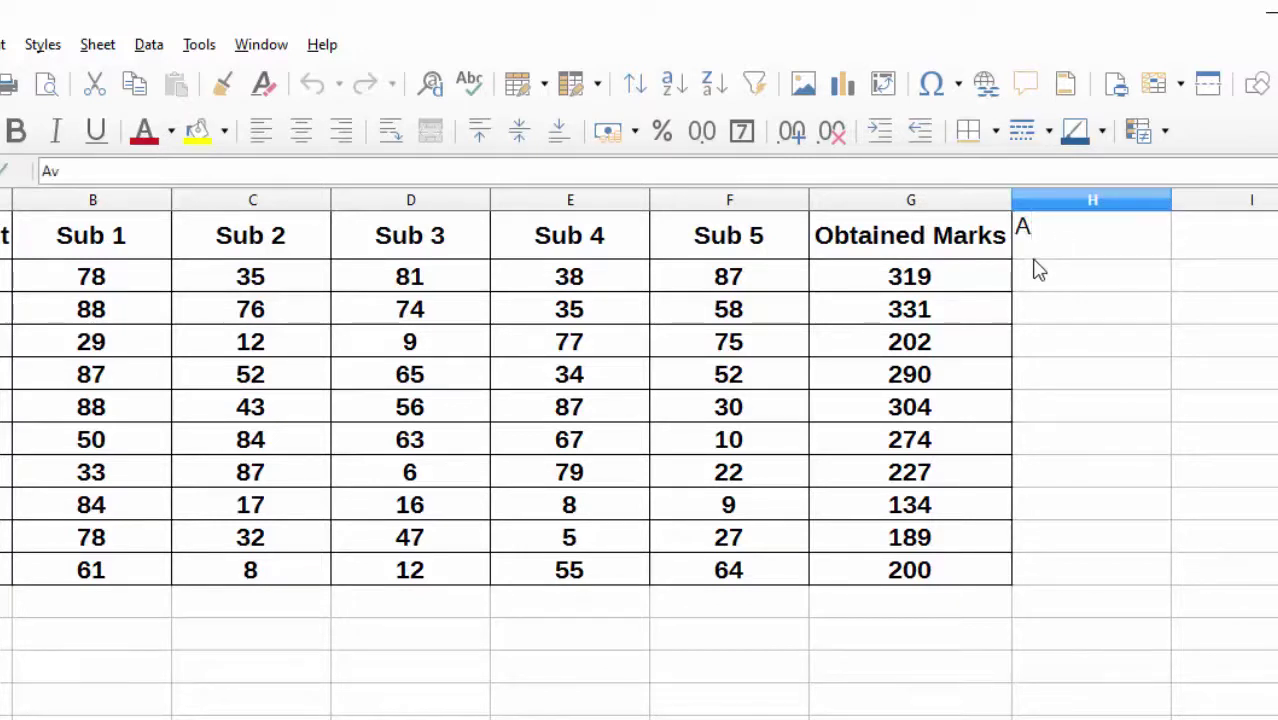
pyautogui.write('erage')
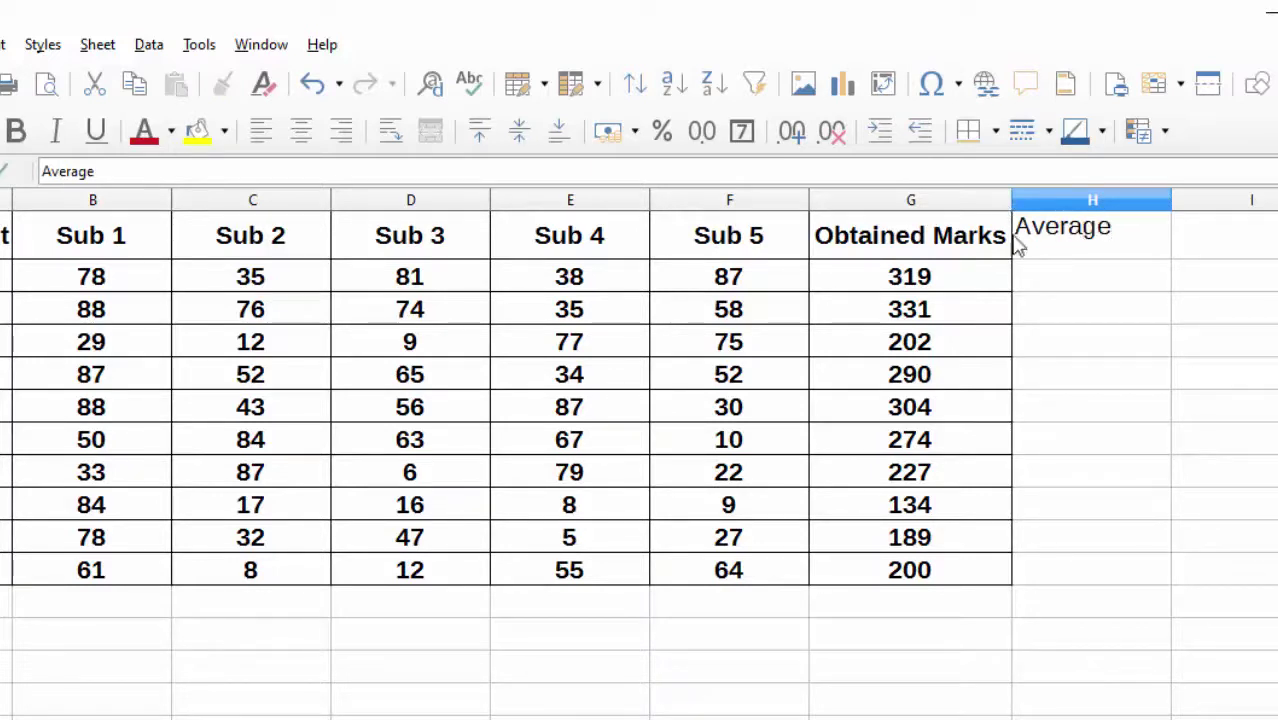
pyautogui.click(1052, 274)
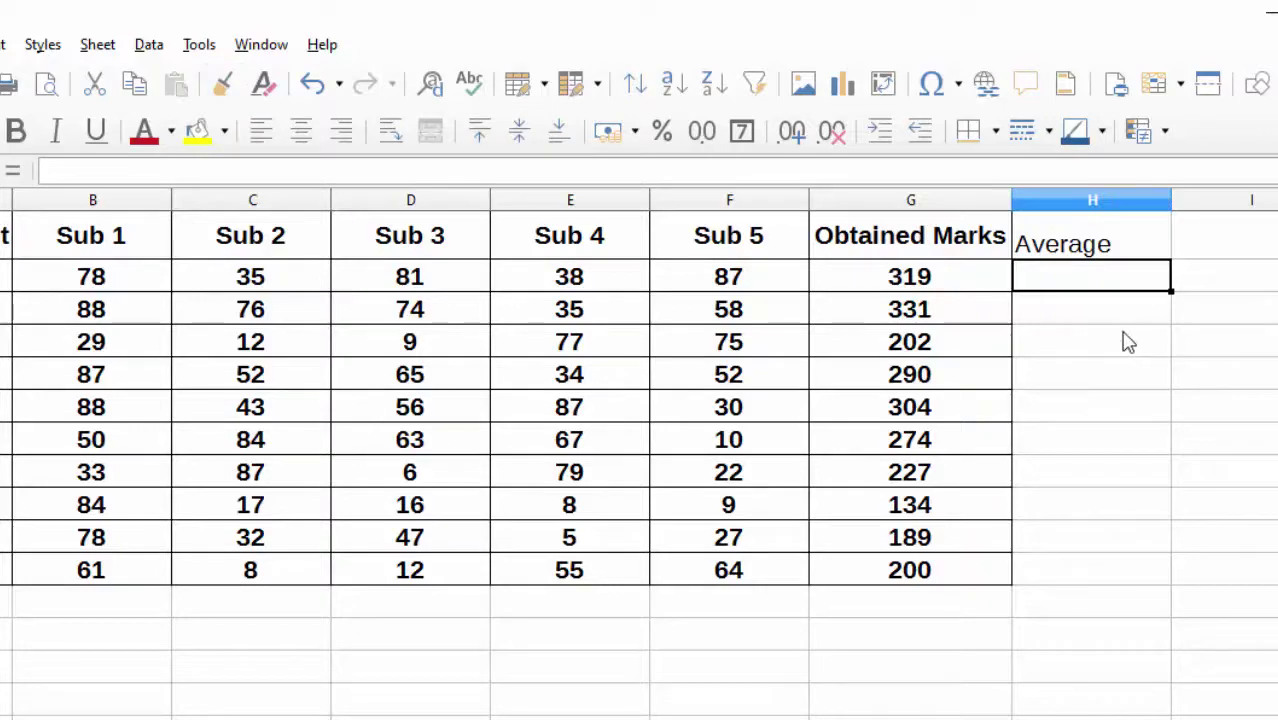
pyautogui.write('=')
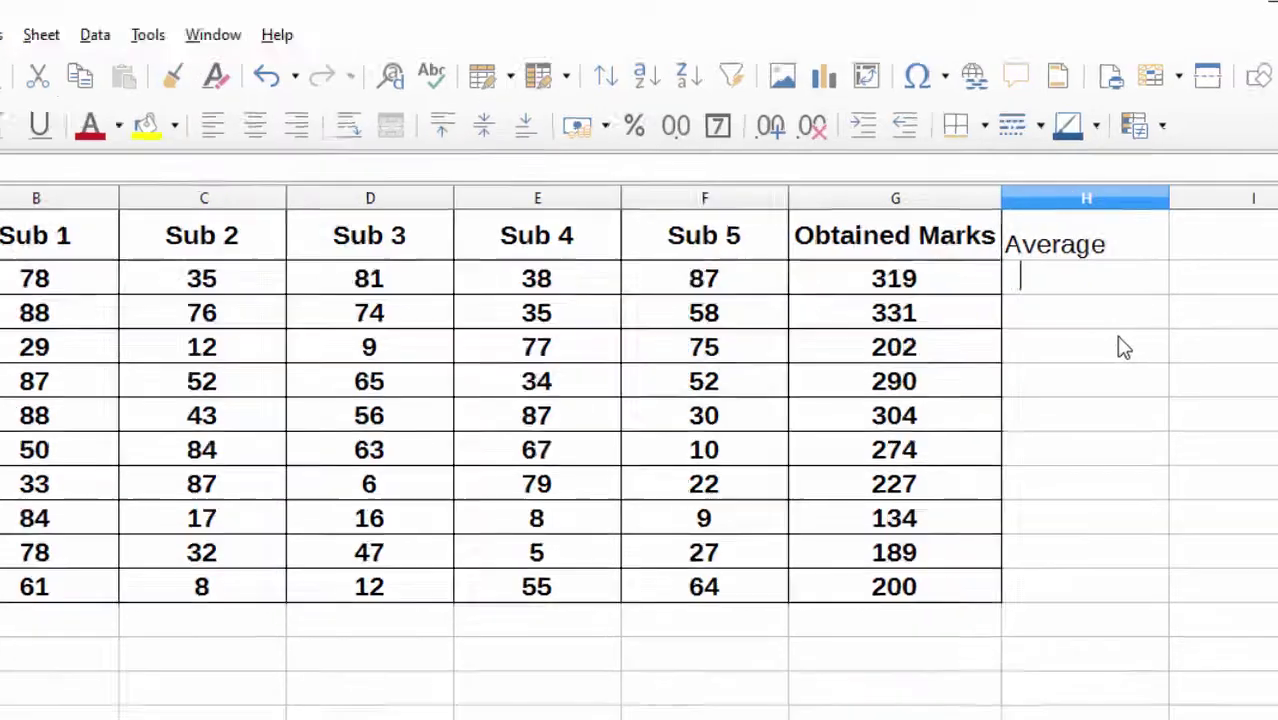
pyautogui.write('a')
pyautogui.write('vera')
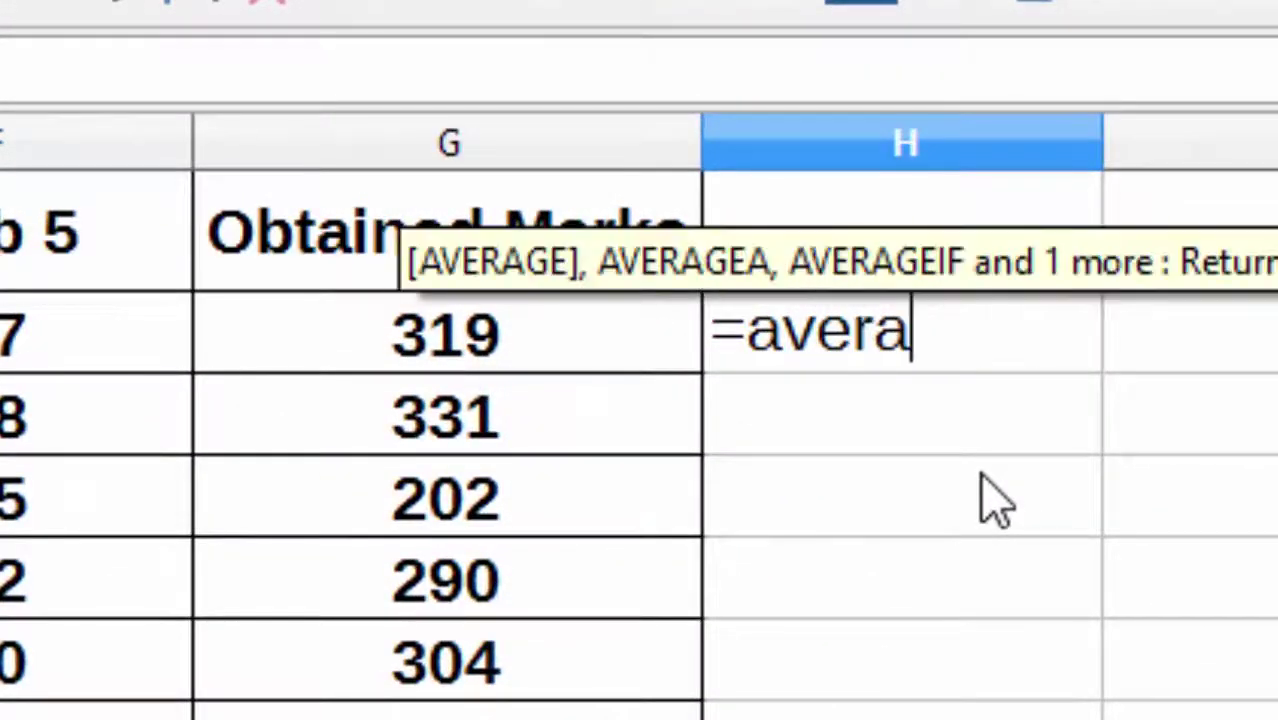
pyautogui.write('ge')
pyautogui.press('Tab')
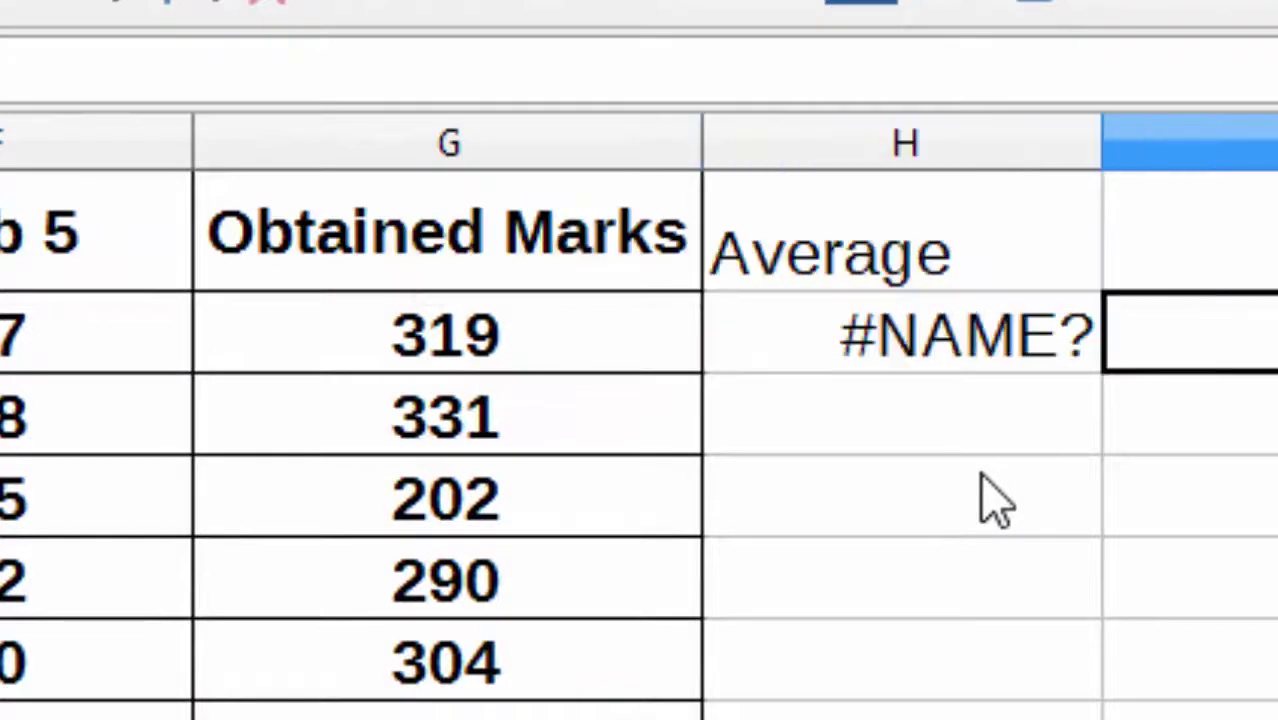
pyautogui.click(960, 365)
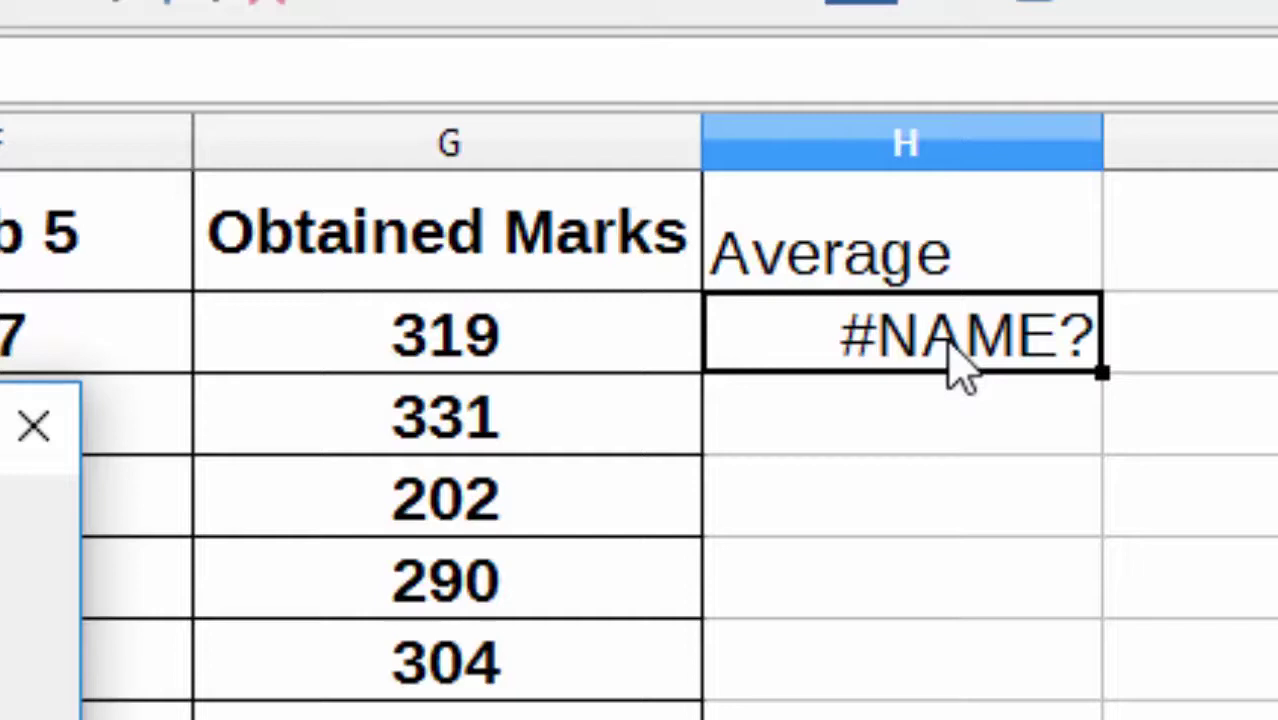
# Step: Clear H2's #NAME? error and enter =AVERAGE(B2:F2) for the first student
pyautogui.press('Delete')
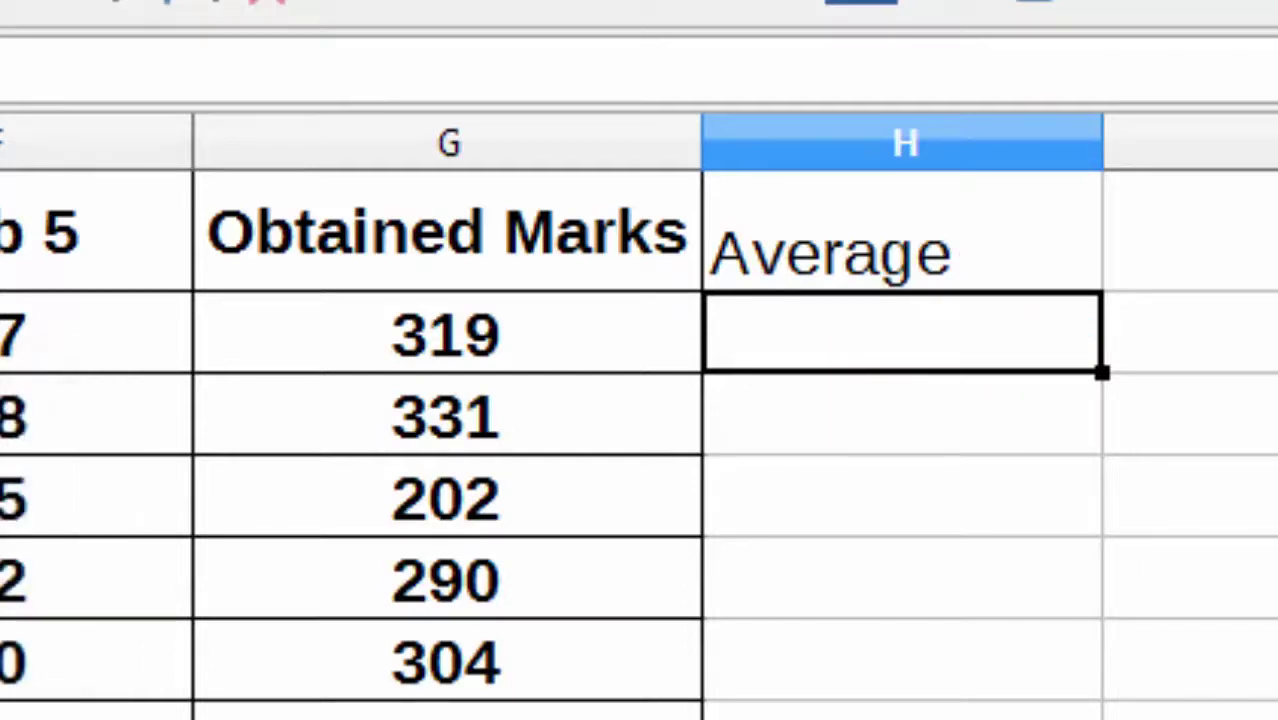
pyautogui.write('=')
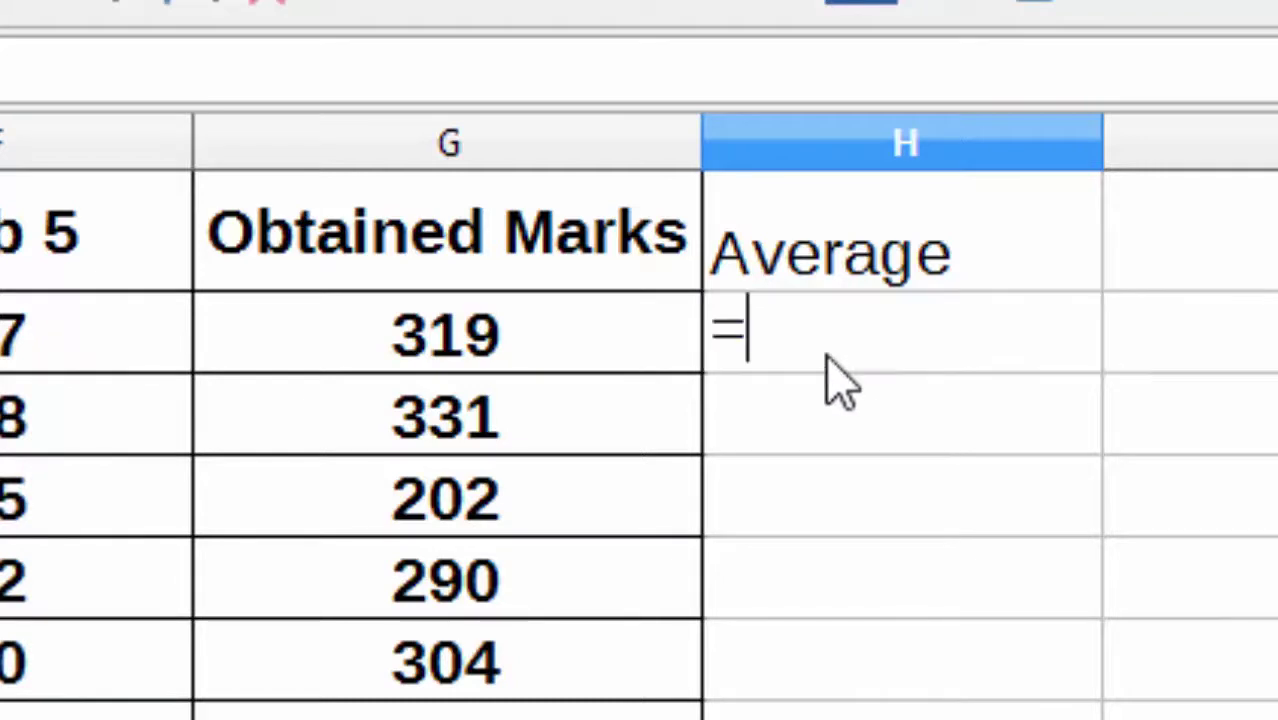
pyautogui.write('a')
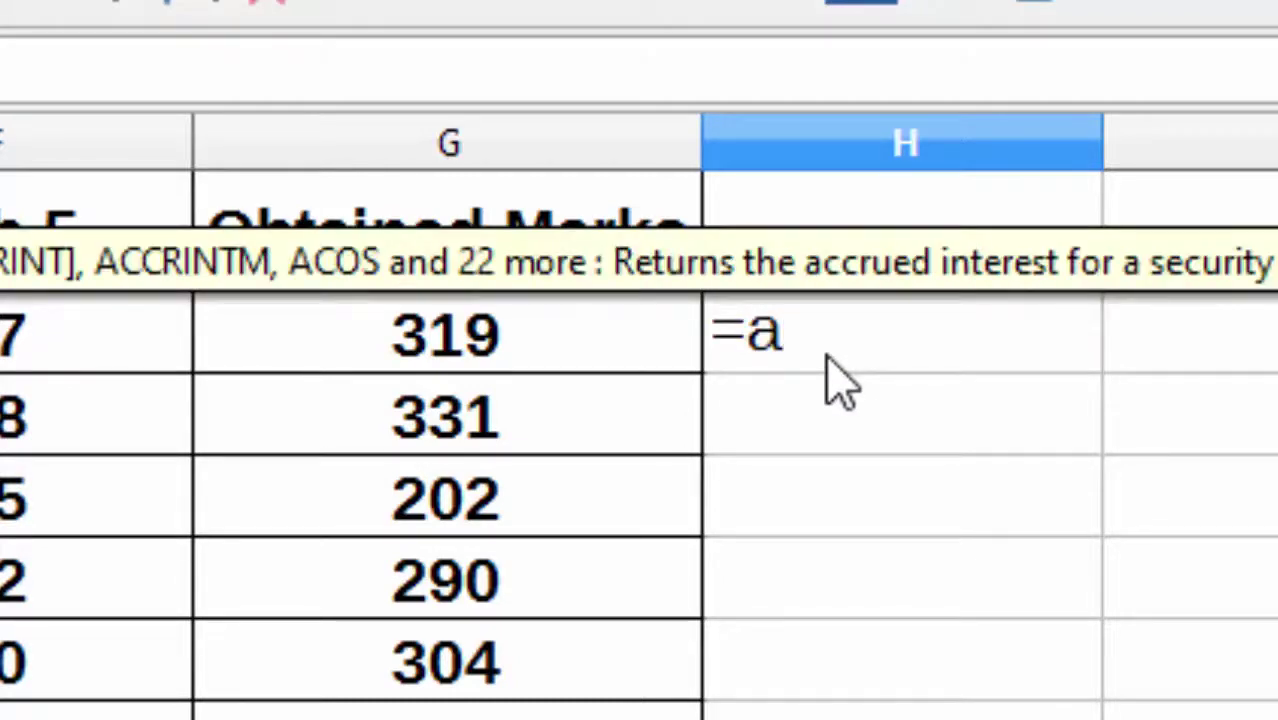
pyautogui.write('ver')
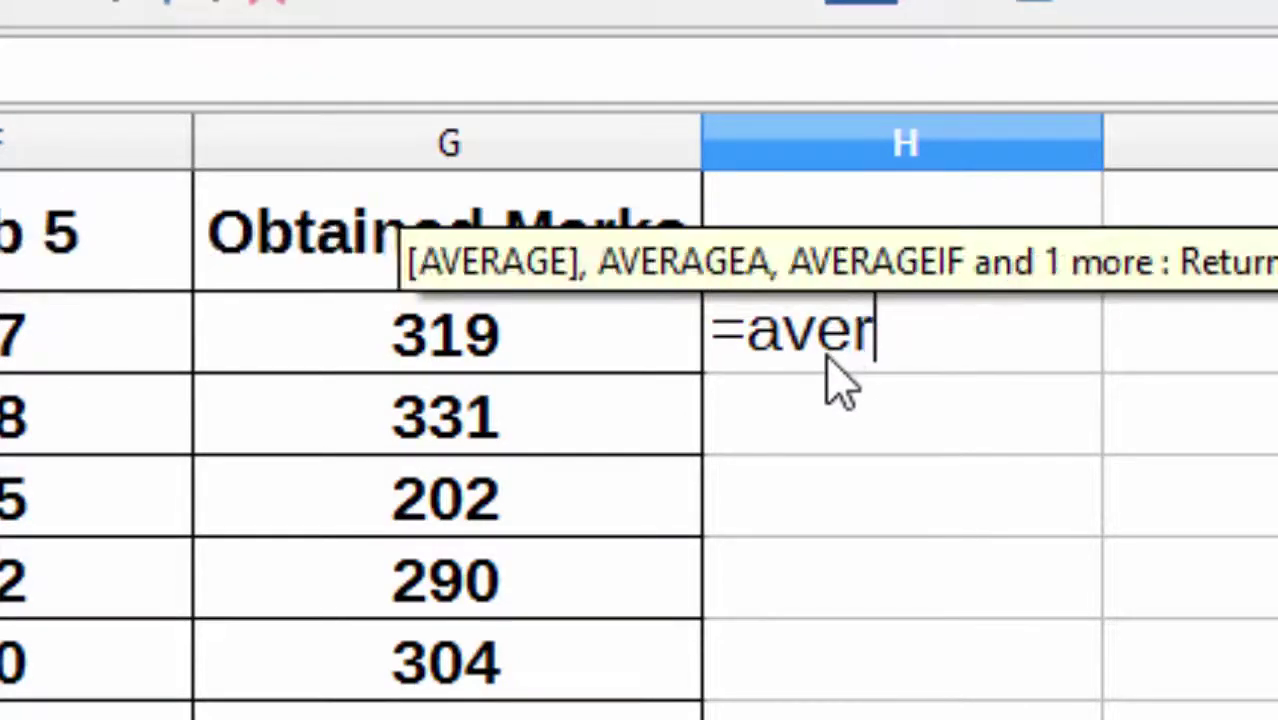
pyautogui.write('age')
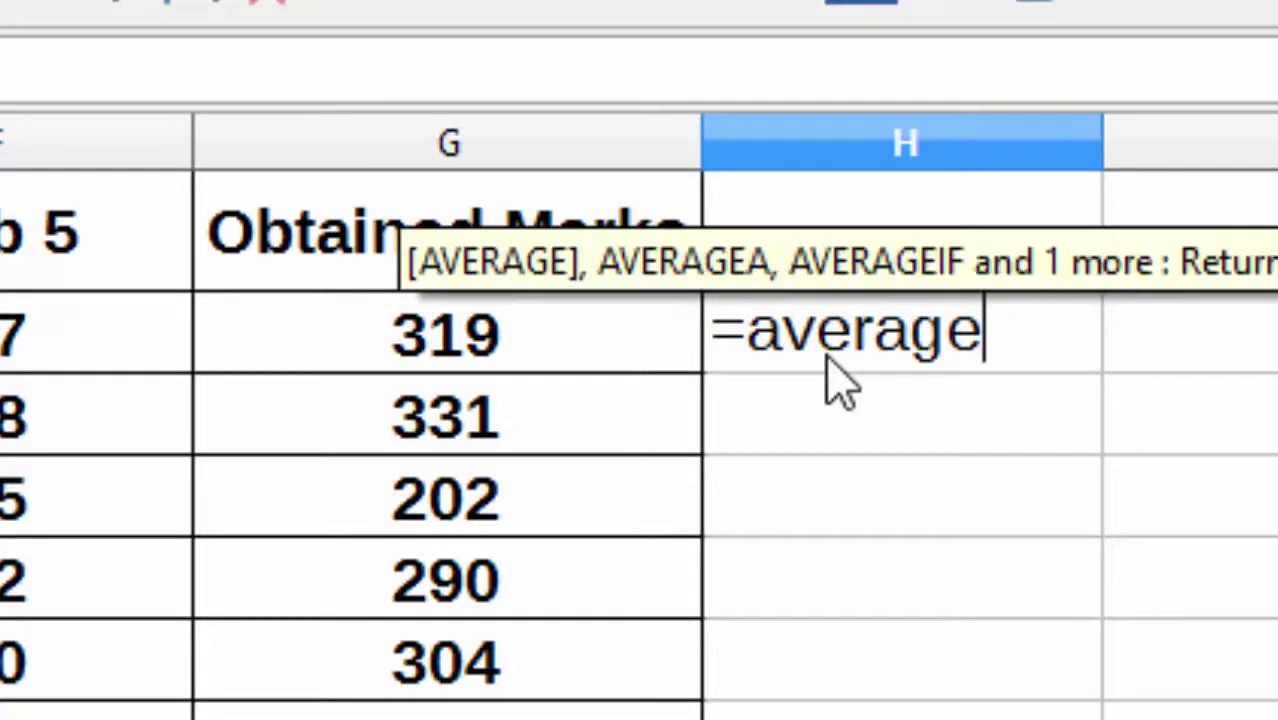
pyautogui.write('(')
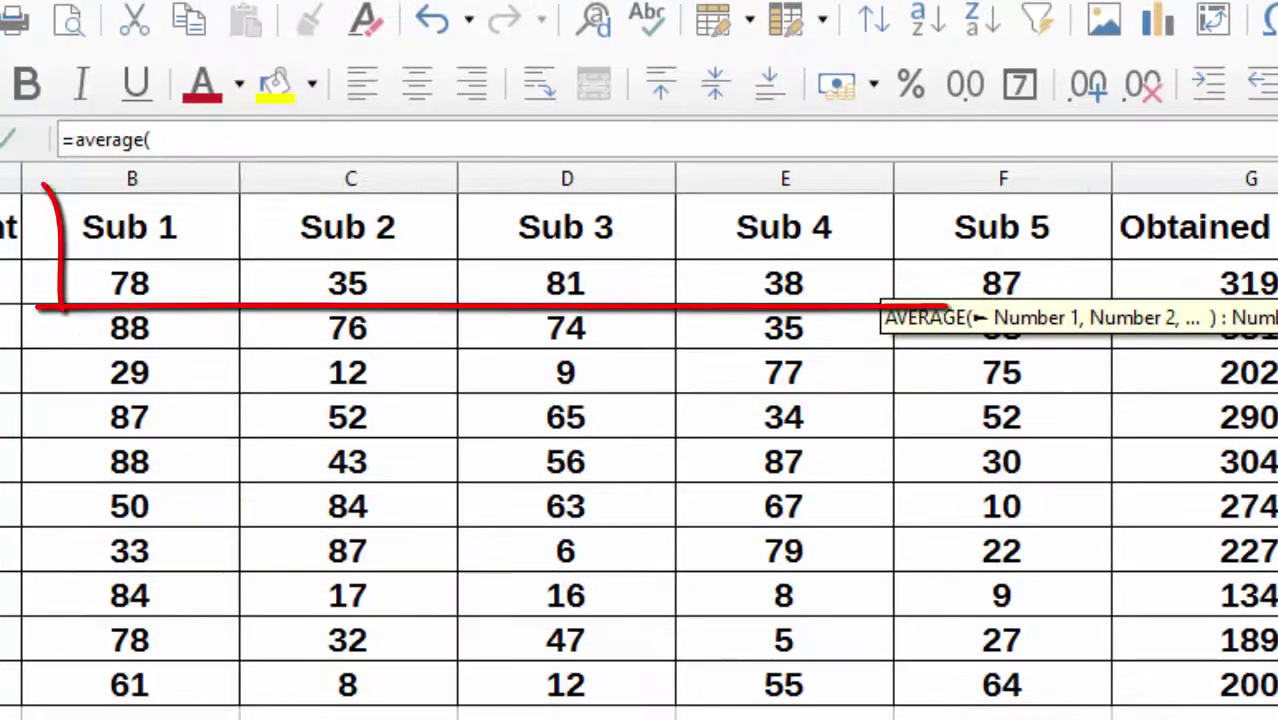
pyautogui.moveTo(141, 283); pyautogui.dragTo(940, 283)
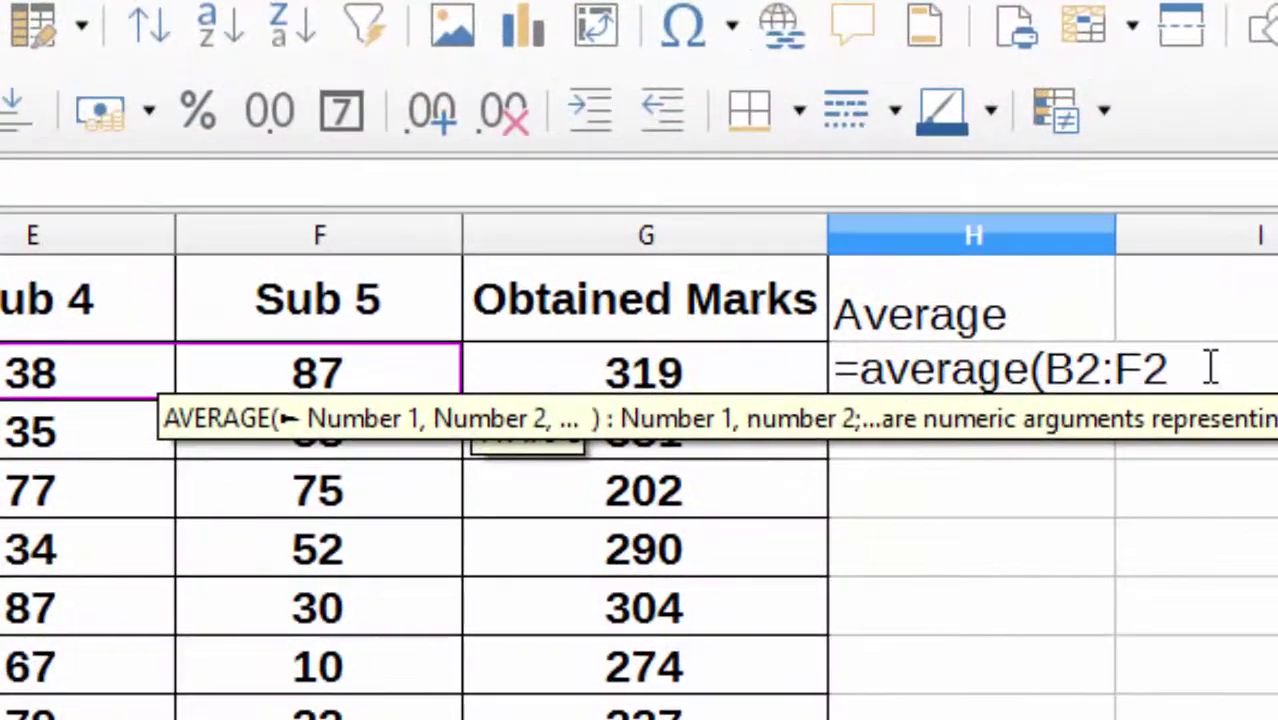
pyautogui.write(')')
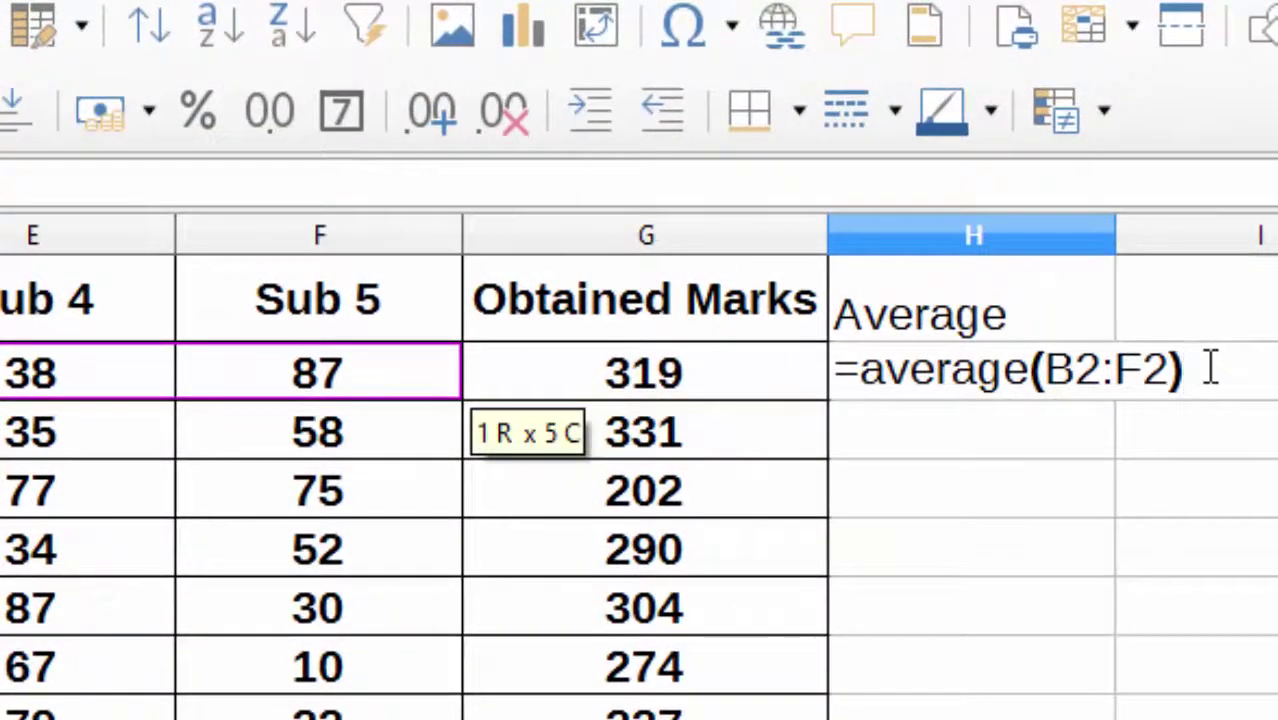
pyautogui.press('Return')
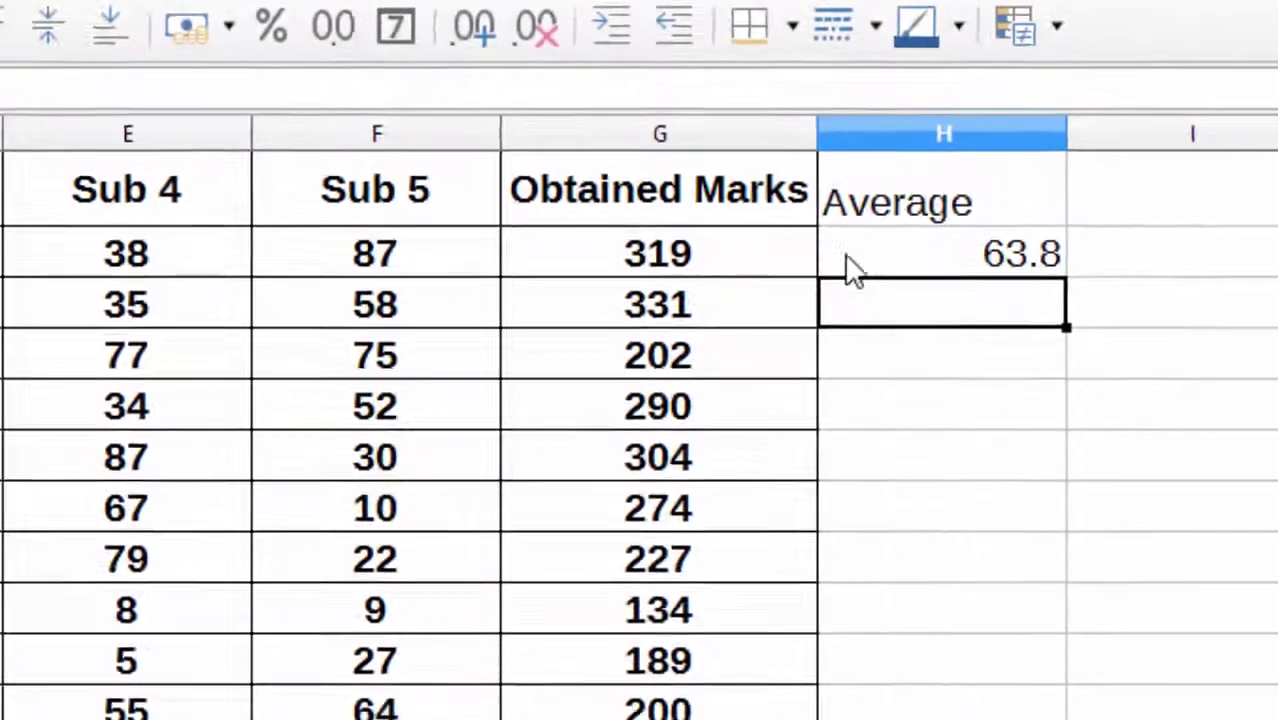
# Step: Fill the average formula down to H11 for all ten students
pyautogui.click(930, 355)
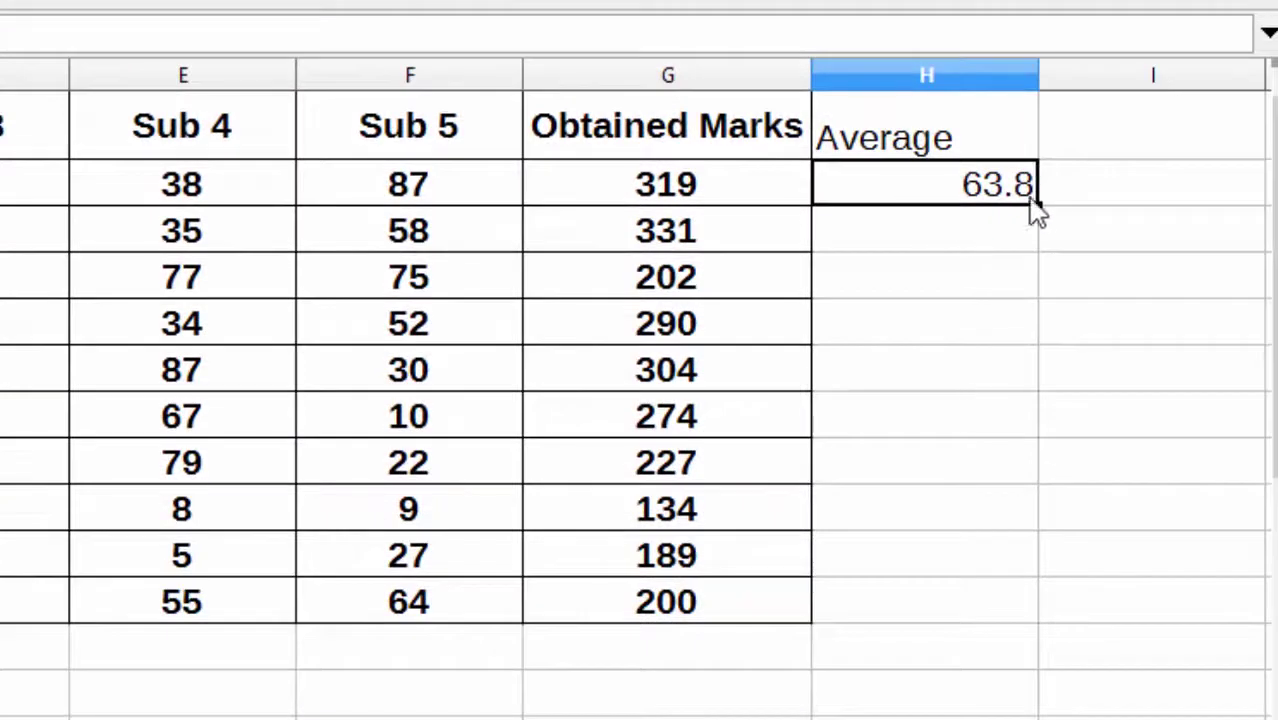
pyautogui.doubleClick(1038, 204)
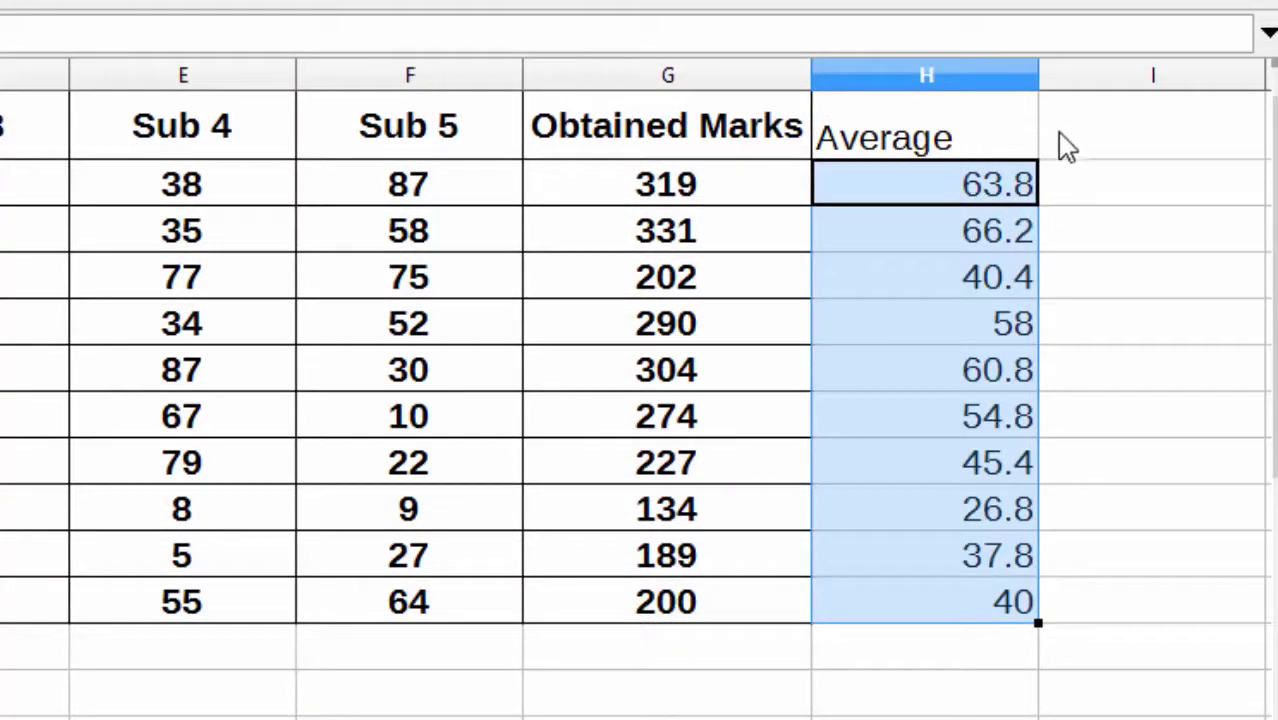
pyautogui.click(1083, 143)
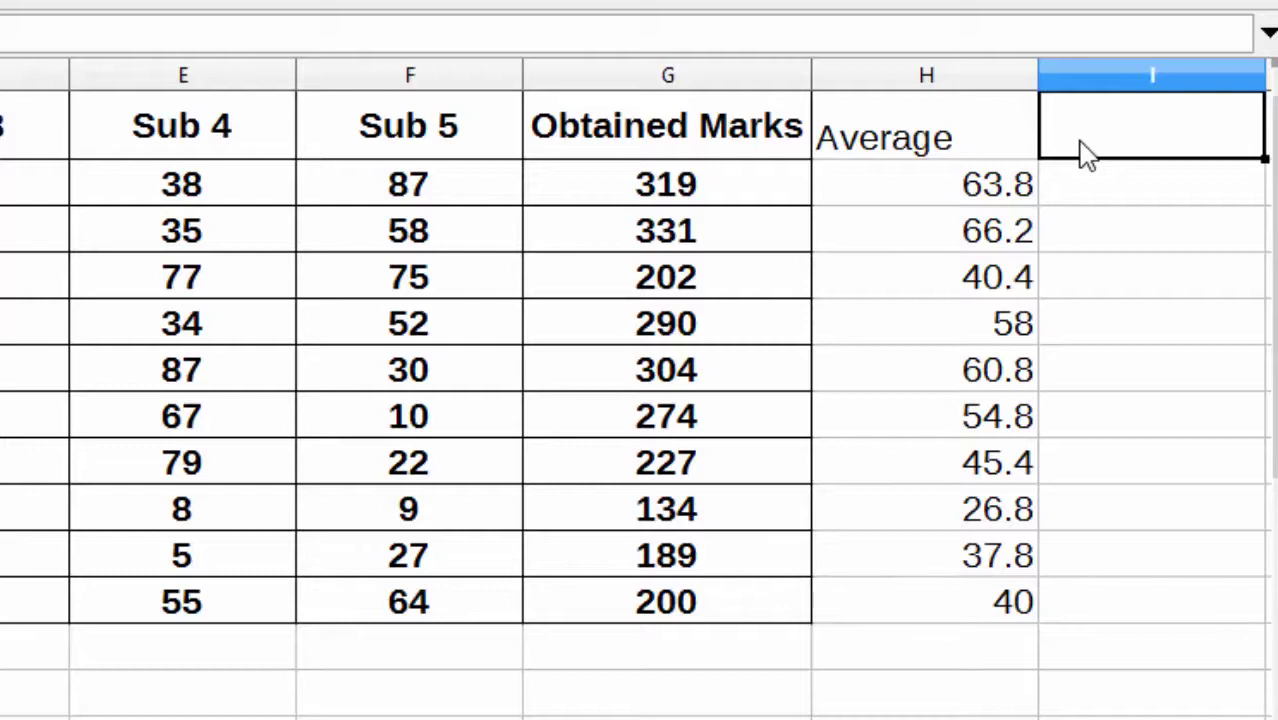
# Step: Head column I 'Grade' and start I2's formula with =IF(H2>=85,"A",IF(
pyautogui.write('Gr')
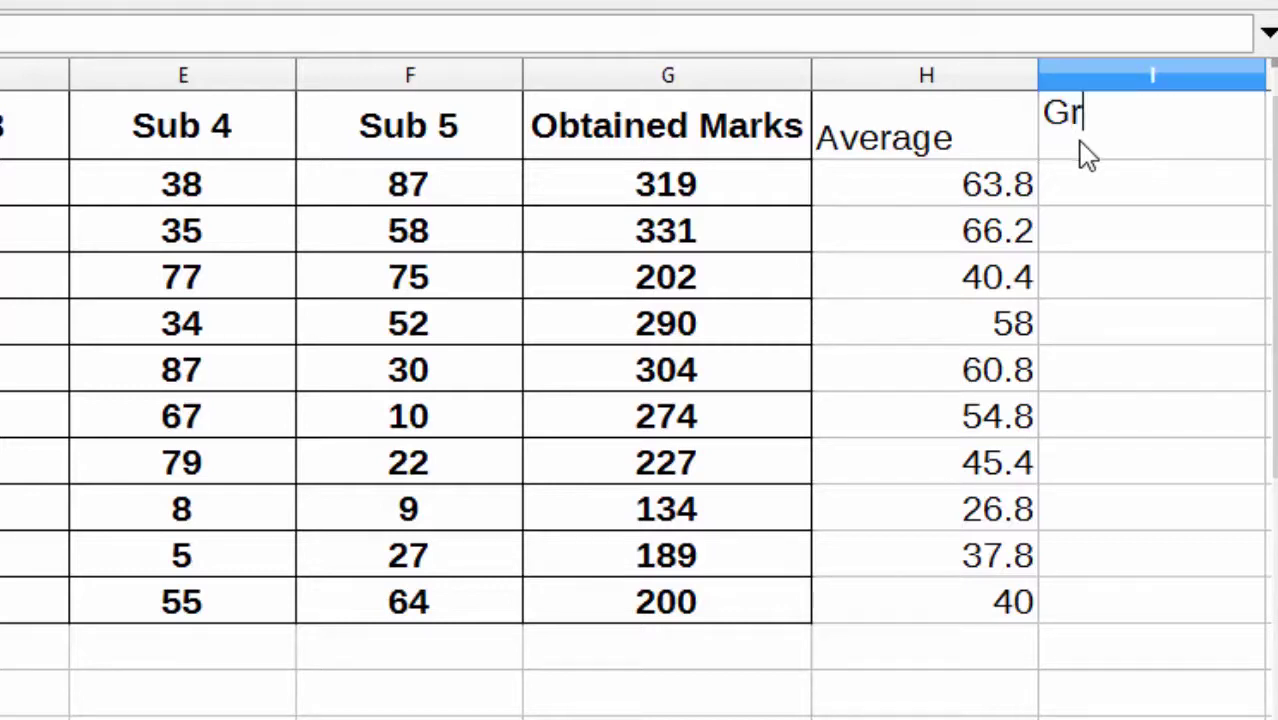
pyautogui.write('ad e')
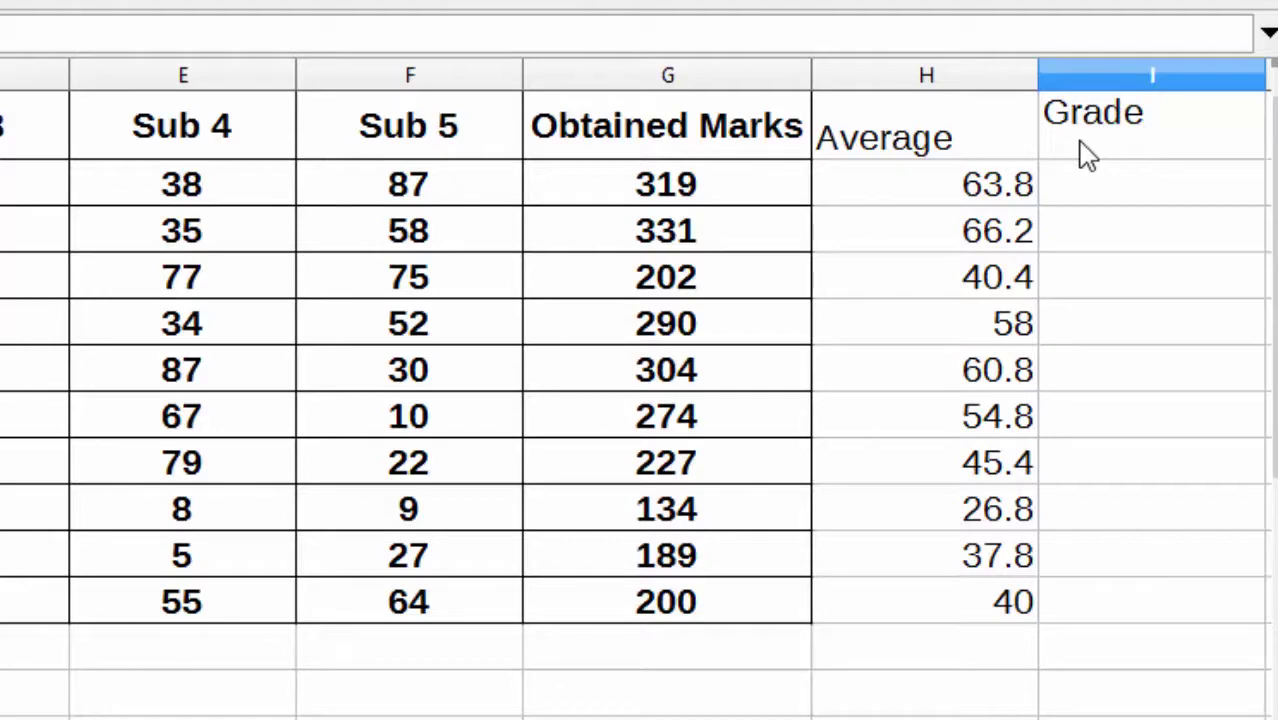
pyautogui.click(1143, 205)
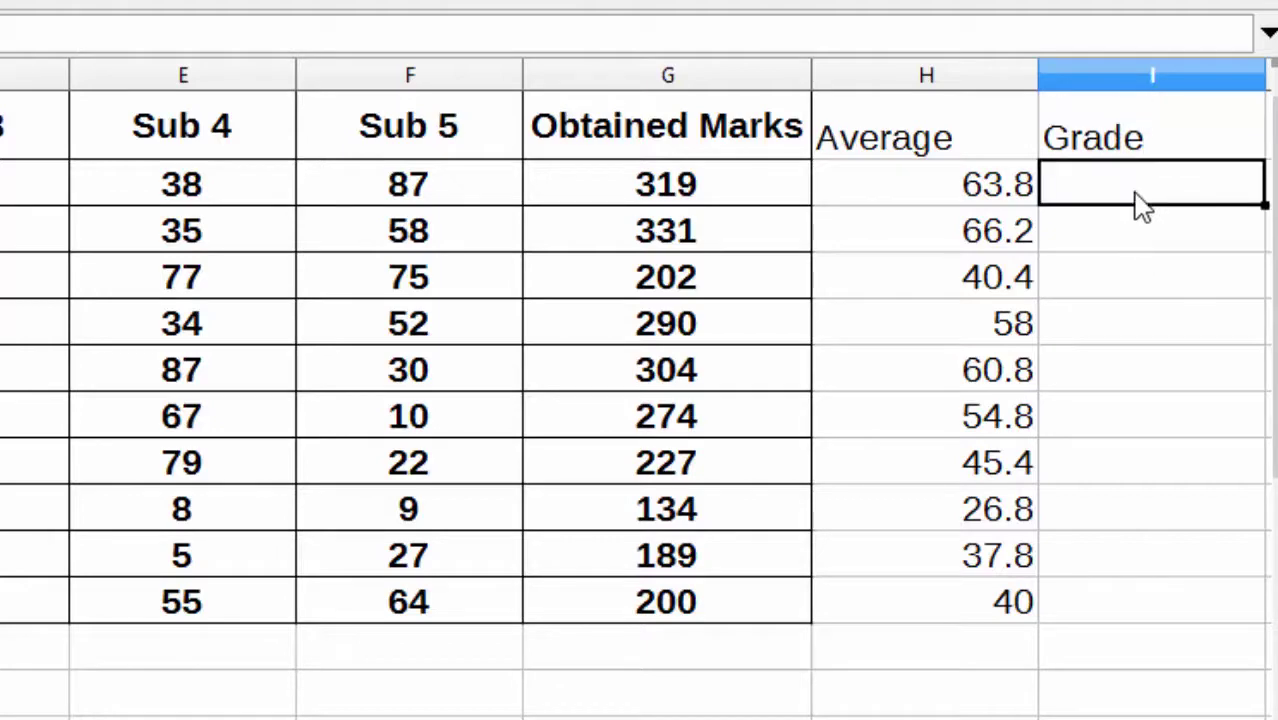
pyautogui.write('=if')
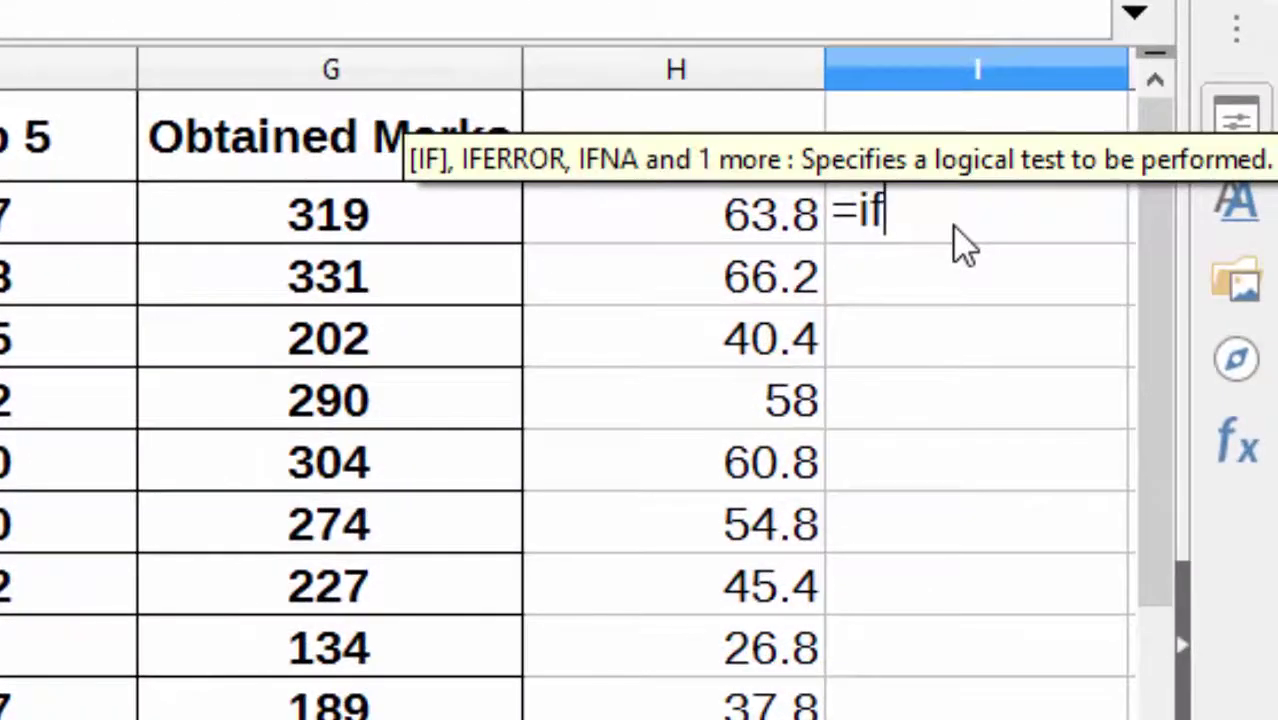
pyautogui.write('(')
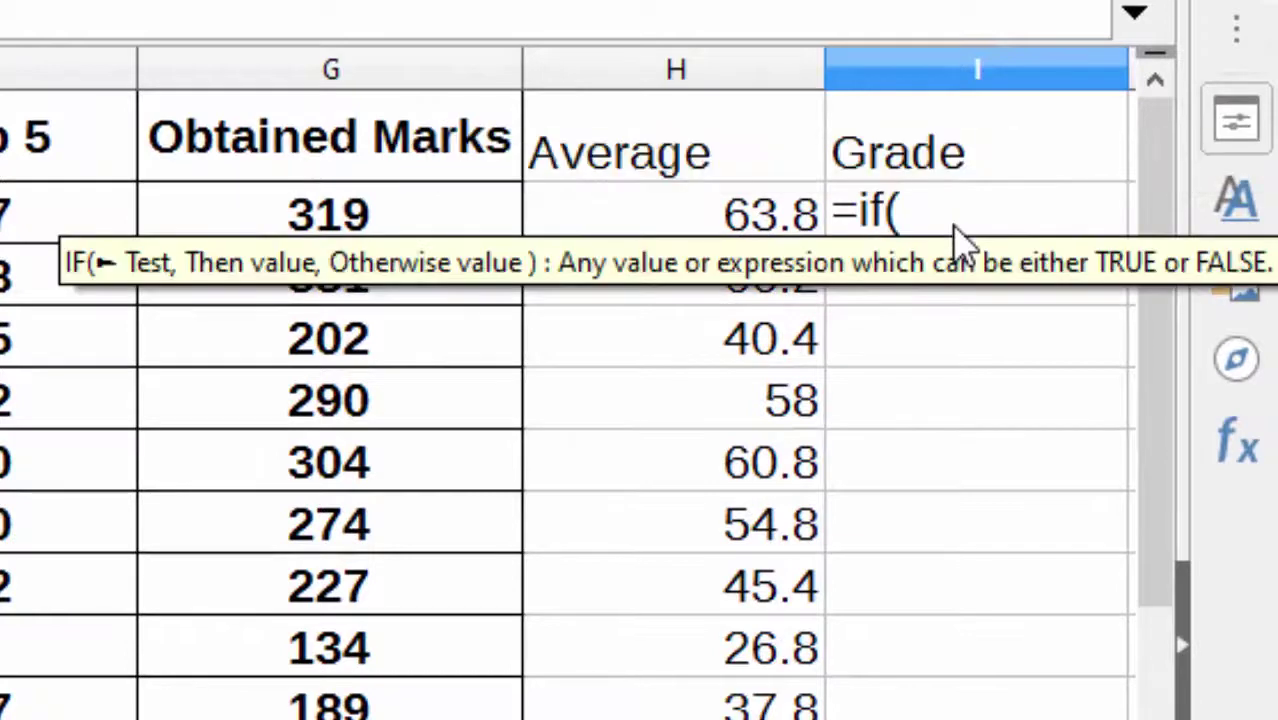
pyautogui.click(619, 234)
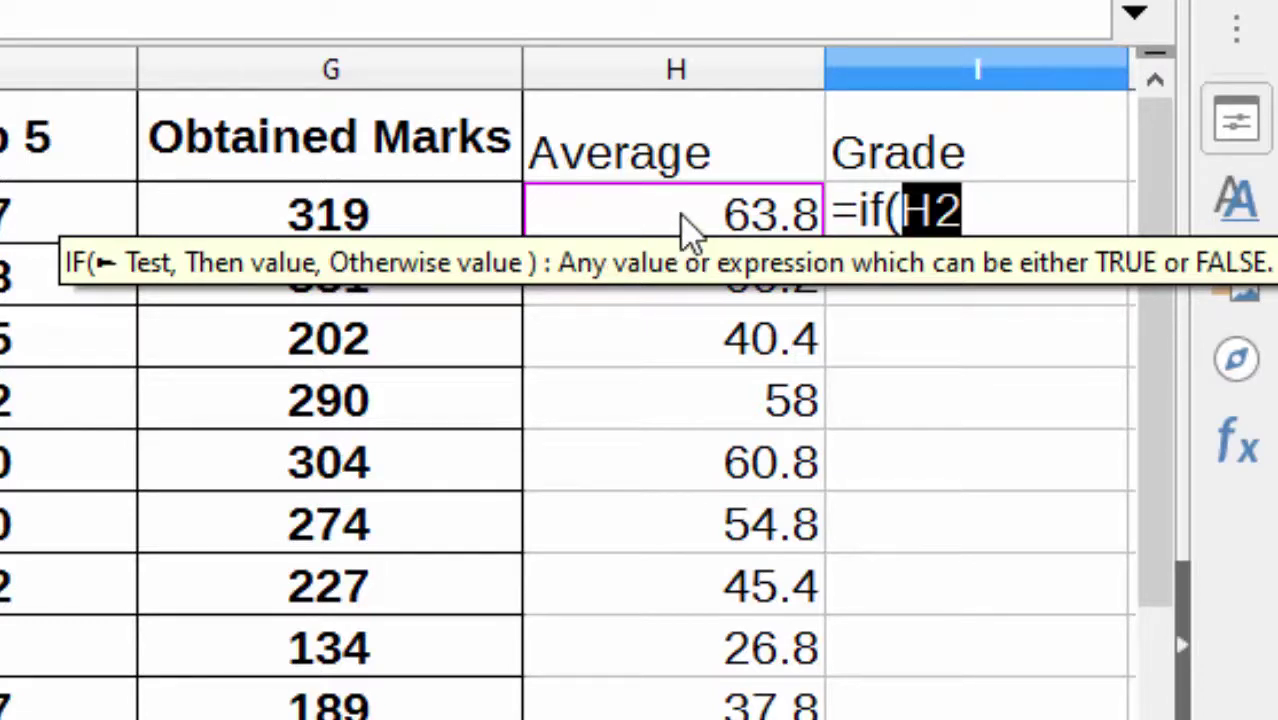
pyautogui.write('>=')
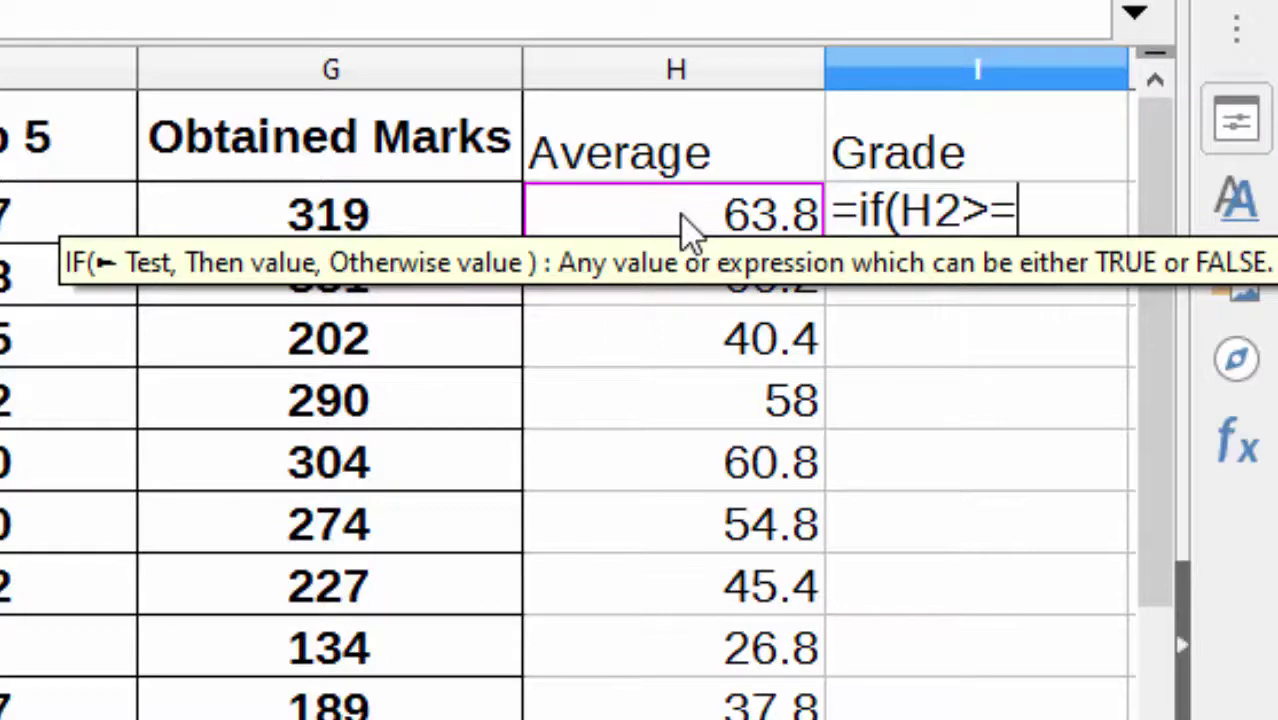
pyautogui.write('85,')
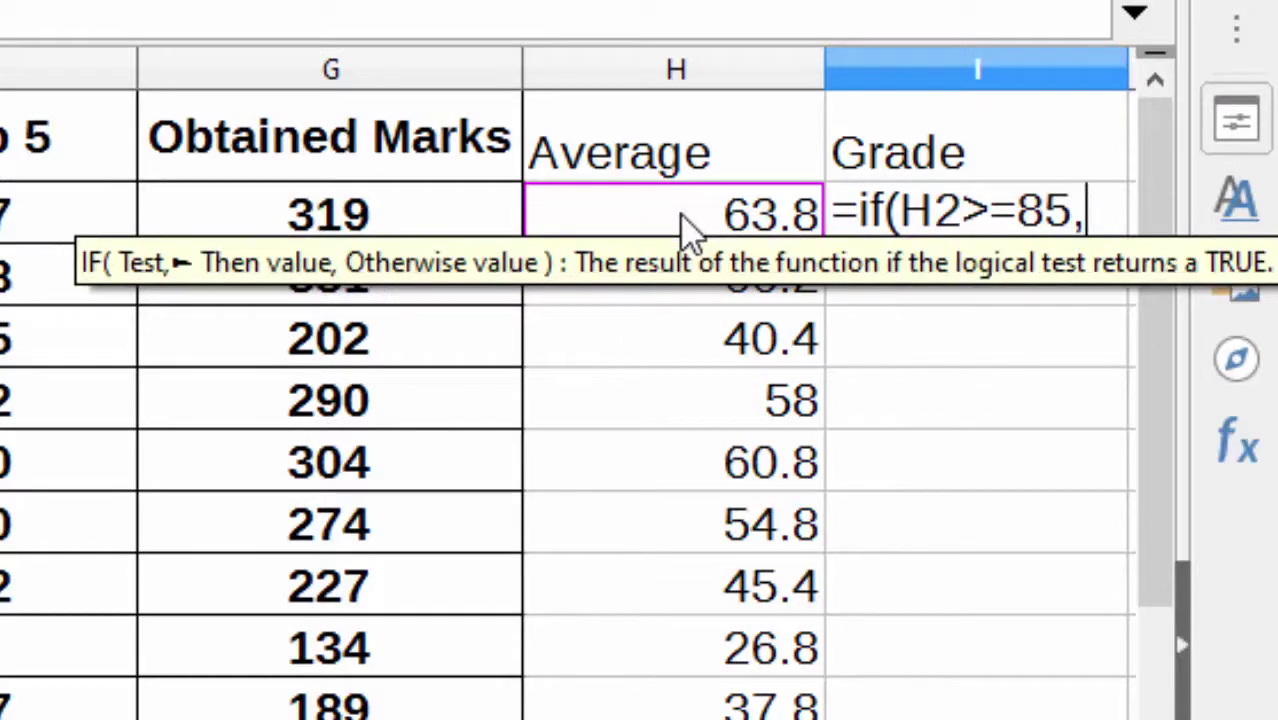
pyautogui.write('"A')
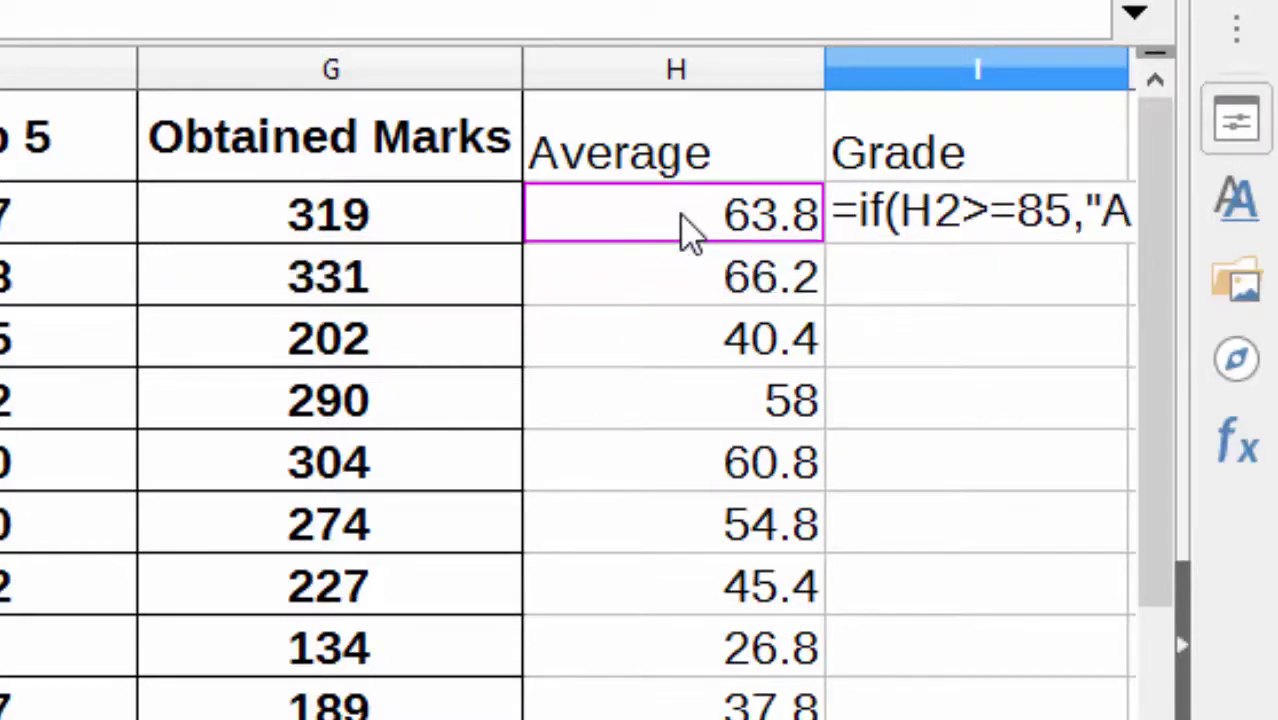
pyautogui.write('",')
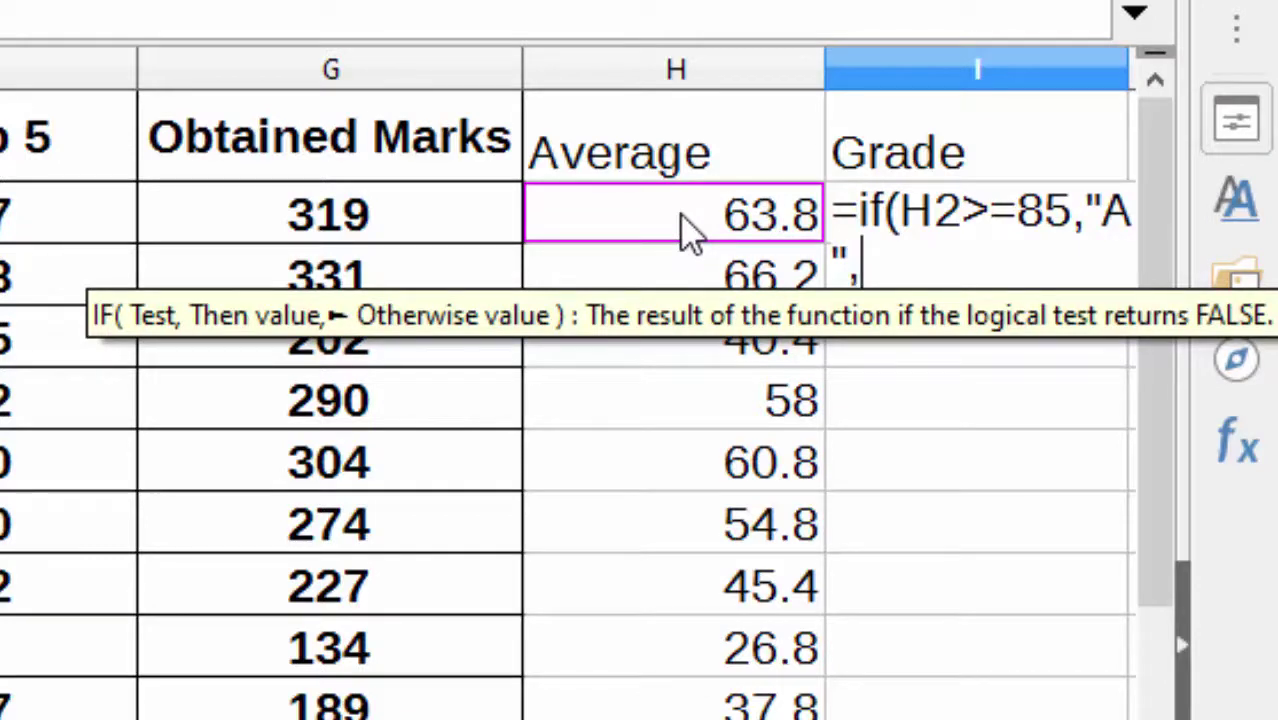
pyautogui.write('if')
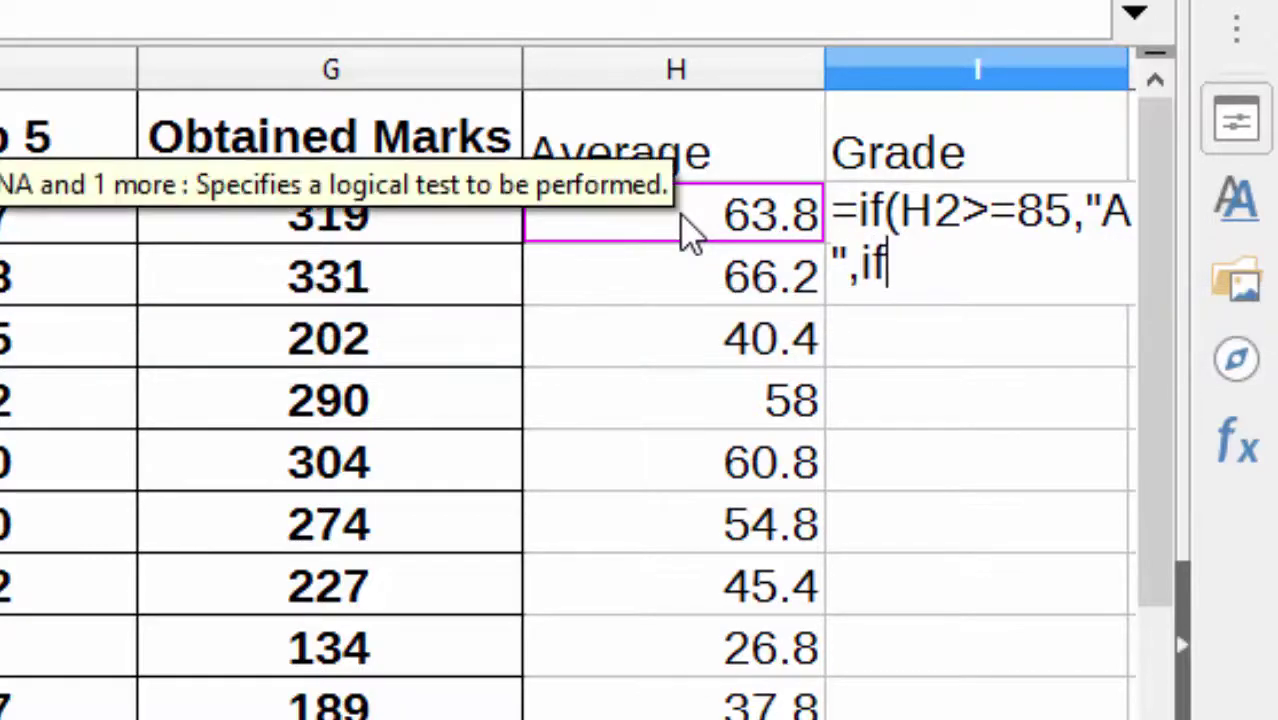
pyautogui.write('(')
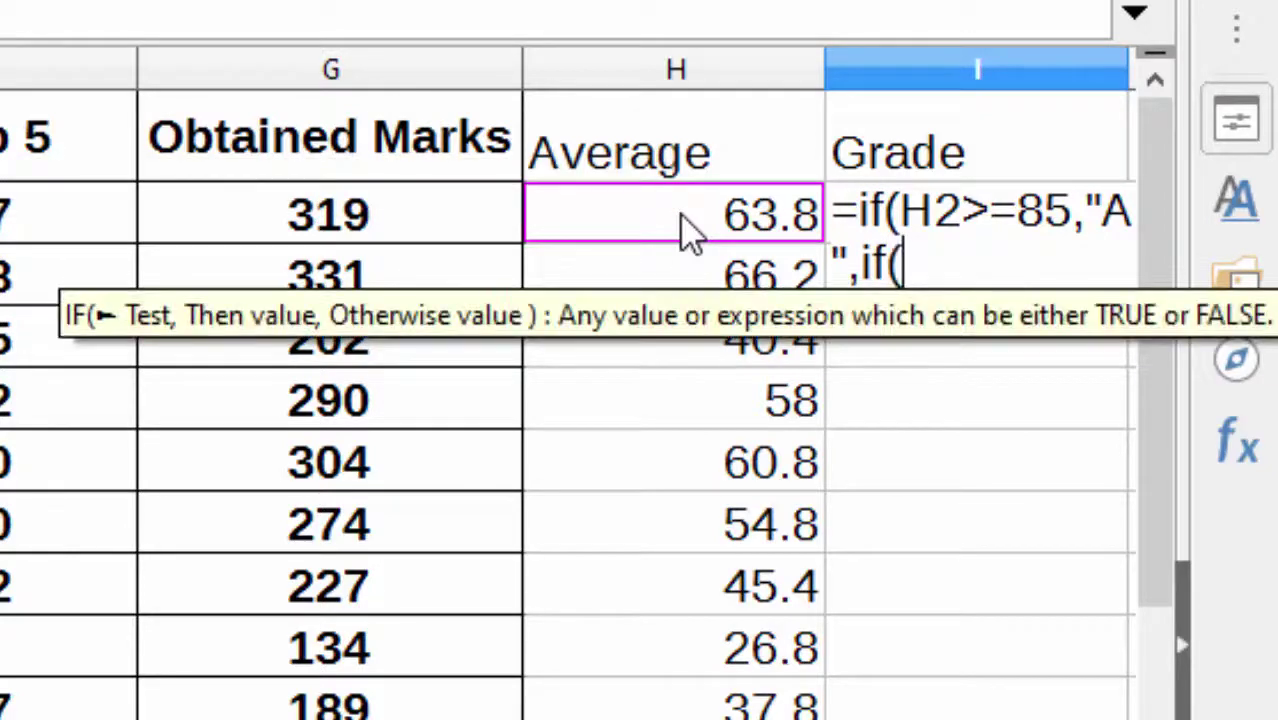
# Step: Complete the nested IF: B at 65, C at 55, D at 50, otherwise "Failed"
pyautogui.click(667, 232)
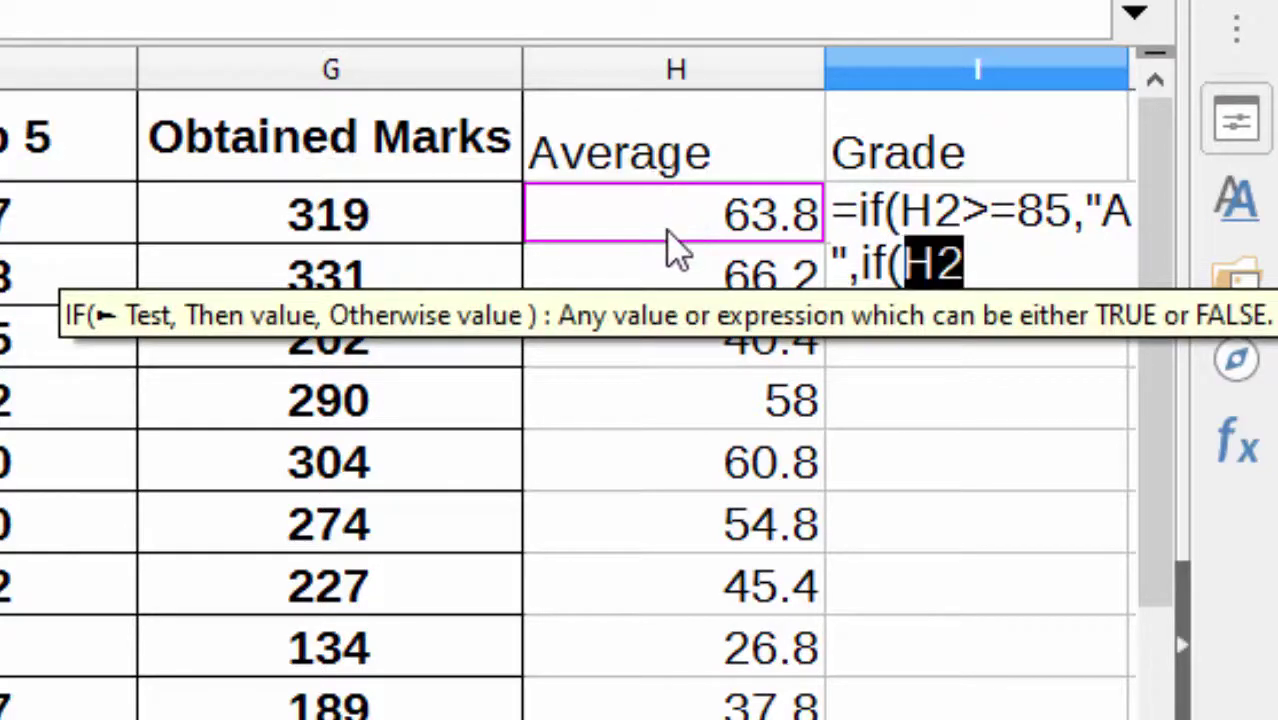
pyautogui.write('>=')
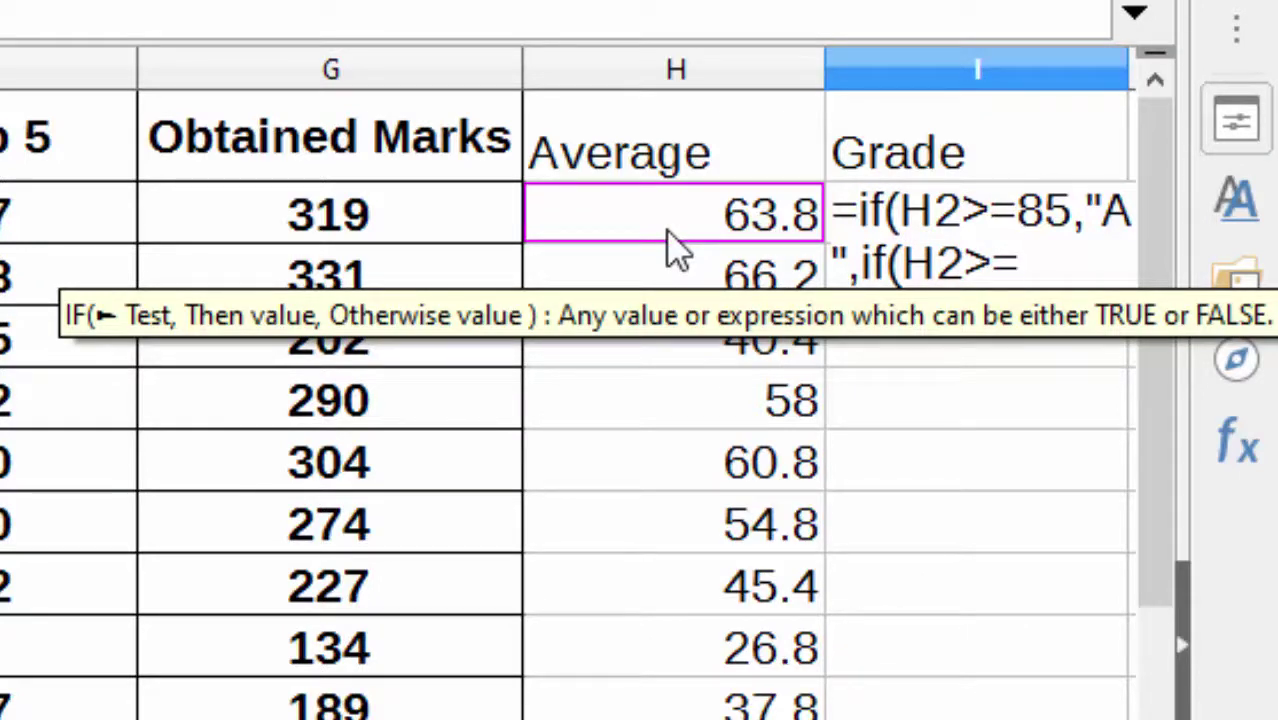
pyautogui.write('65')
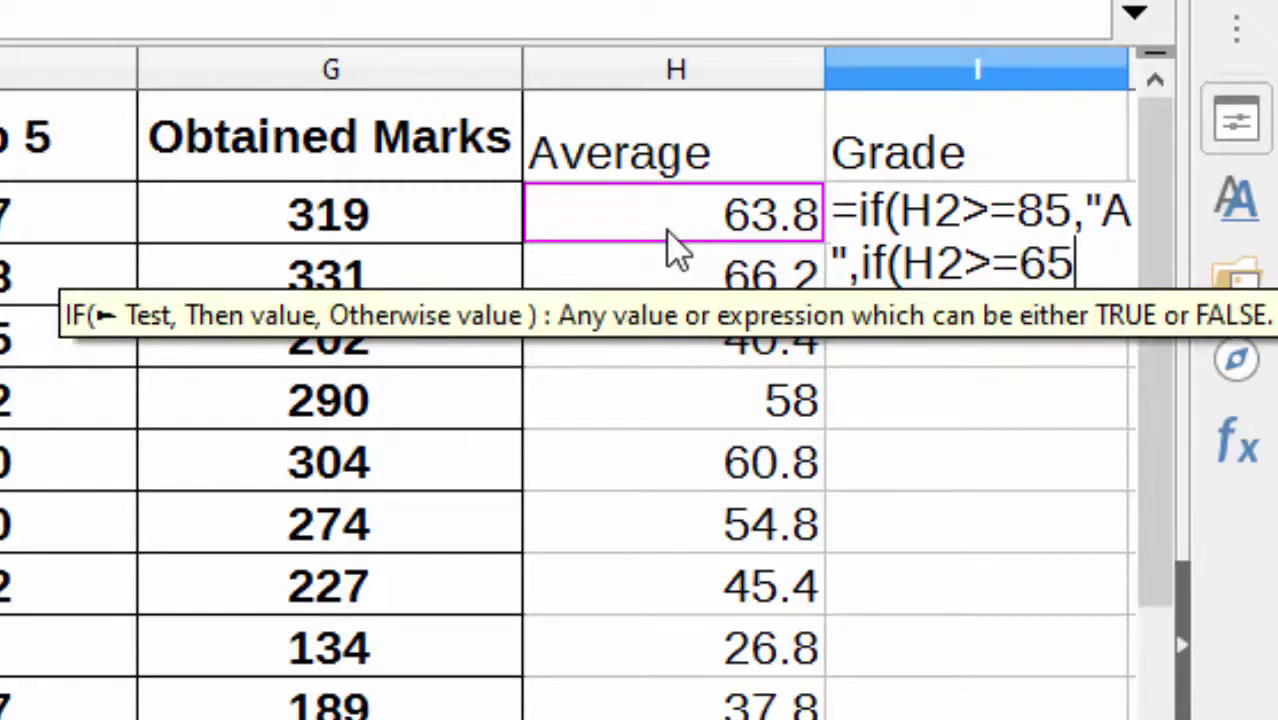
pyautogui.write(',')
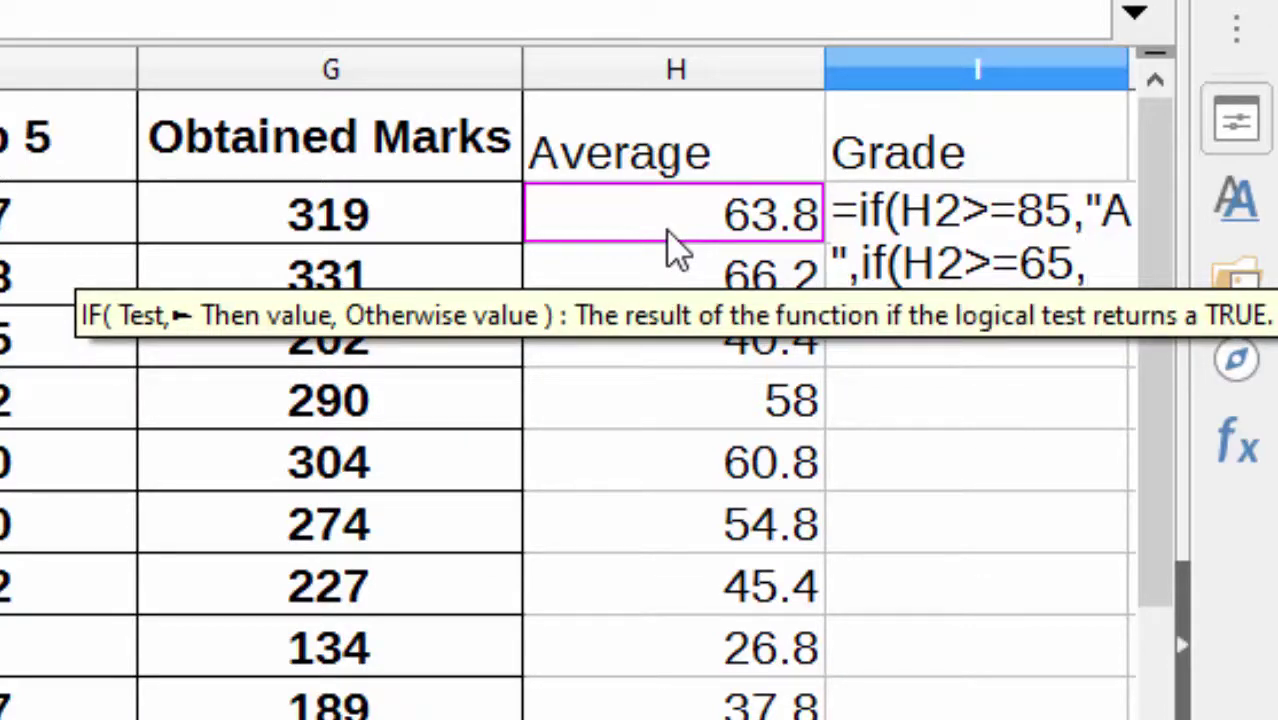
pyautogui.write('"')
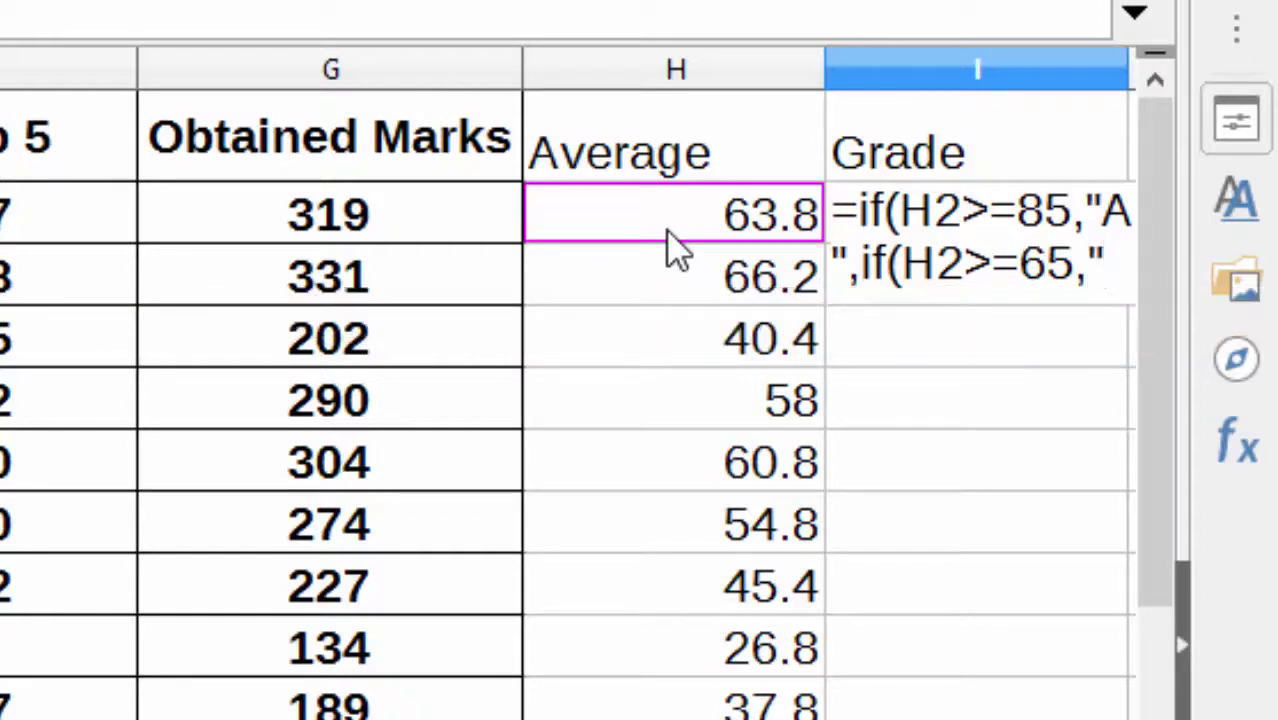
pyautogui.write('B"')
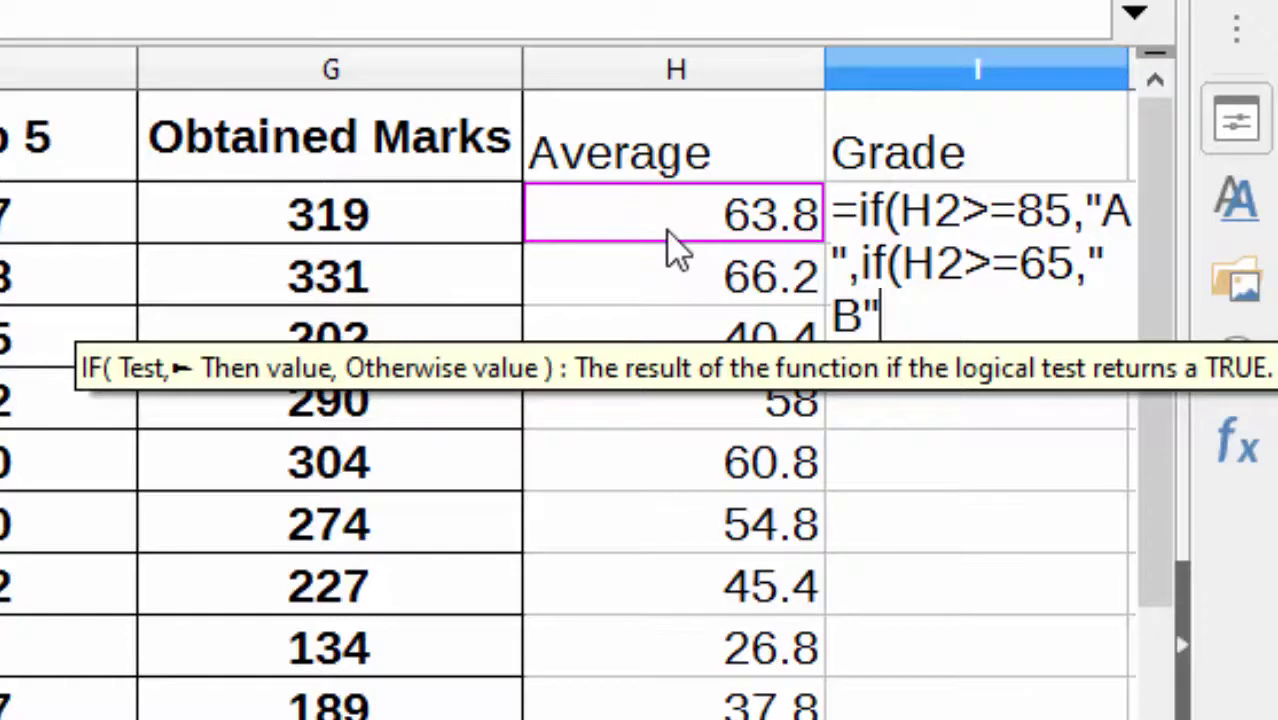
pyautogui.write(',if')
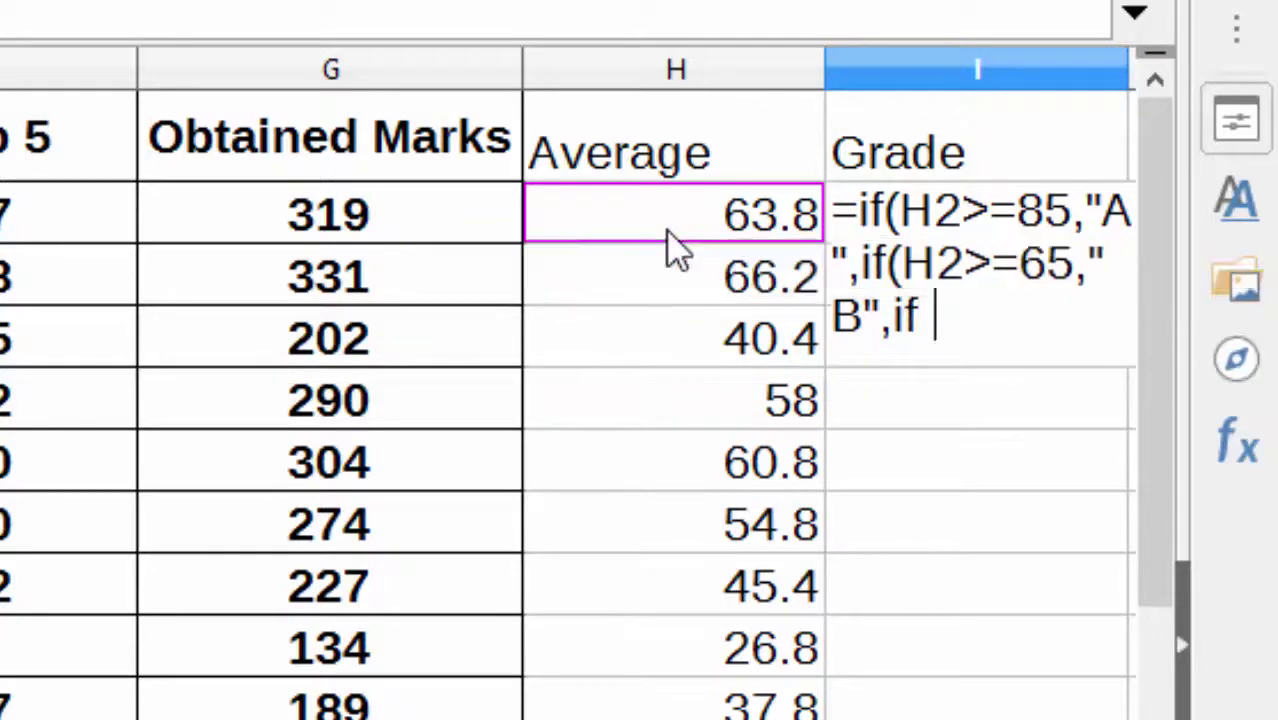
pyautogui.press('BackSpace')
pyautogui.write('(')
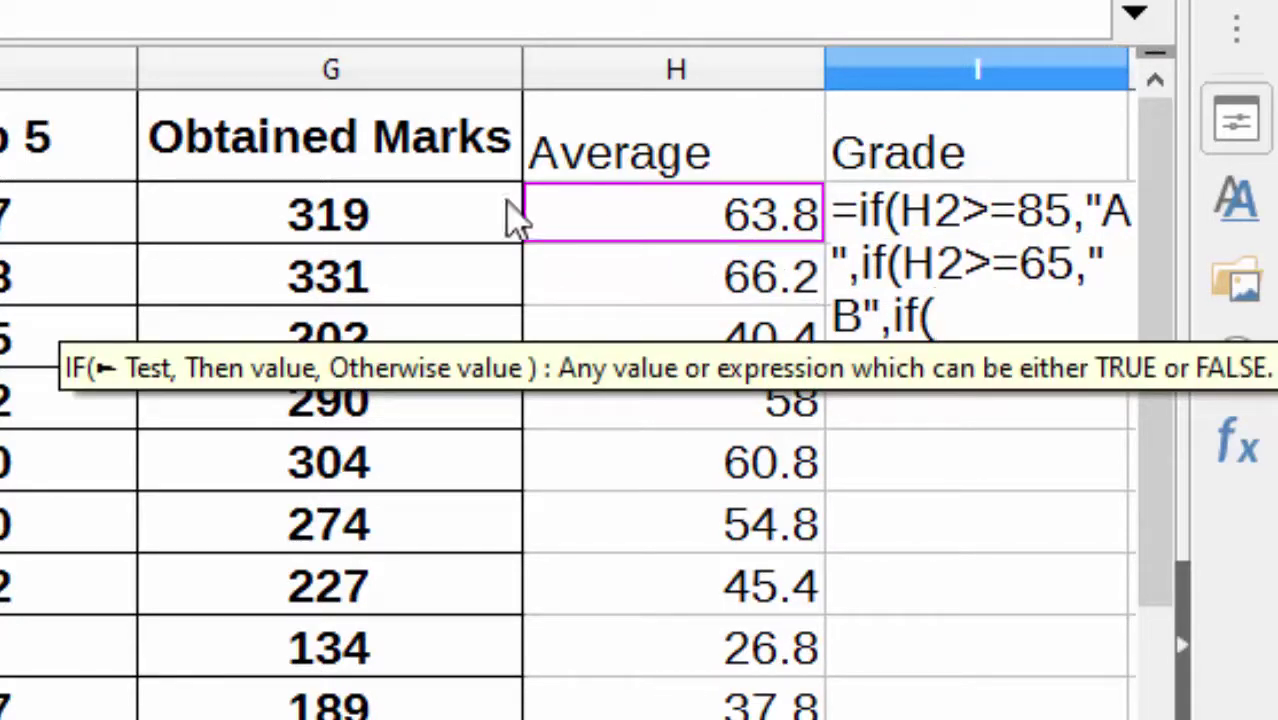
pyautogui.click(615, 232)
pyautogui.write('>')
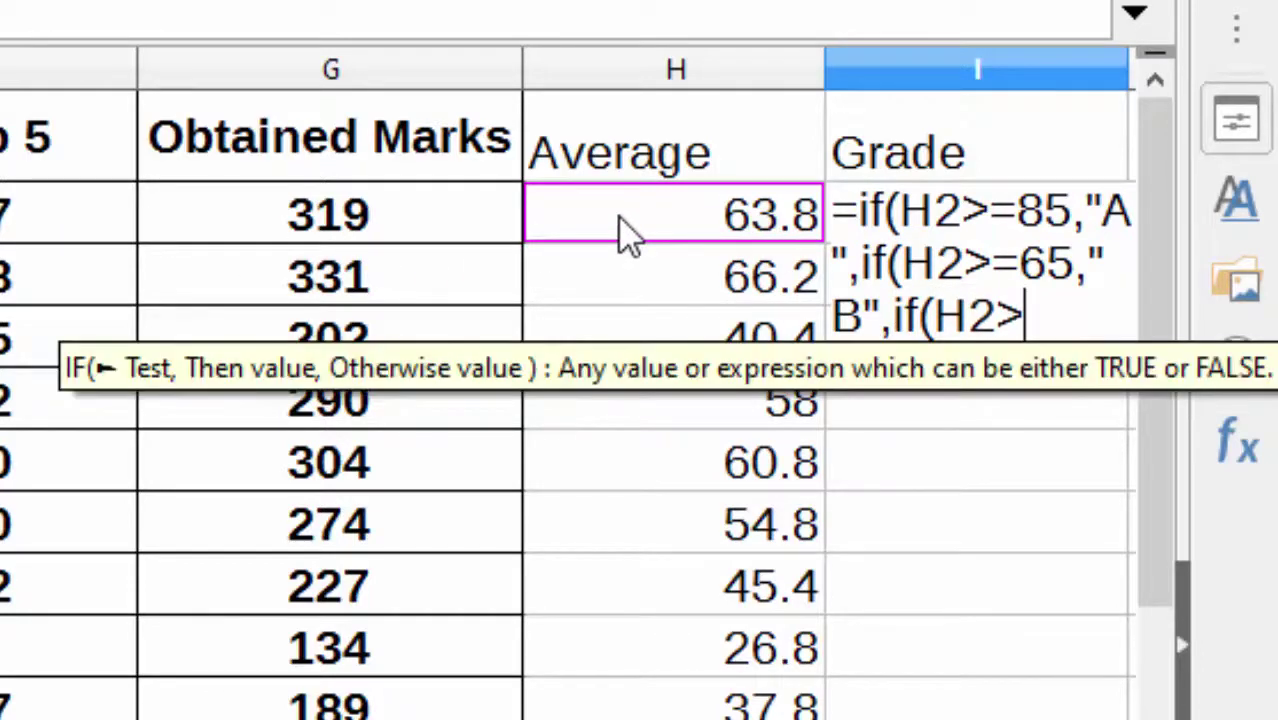
pyautogui.write('=')
pyautogui.write('55')
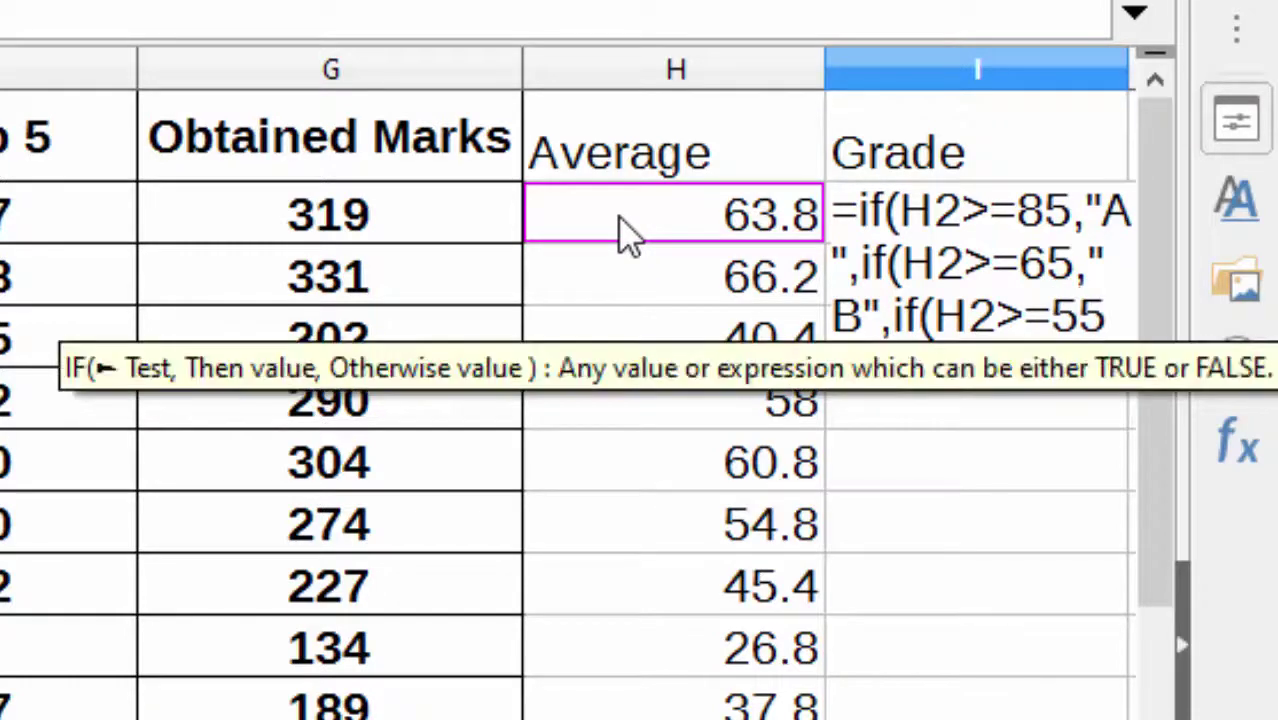
pyautogui.write(',"')
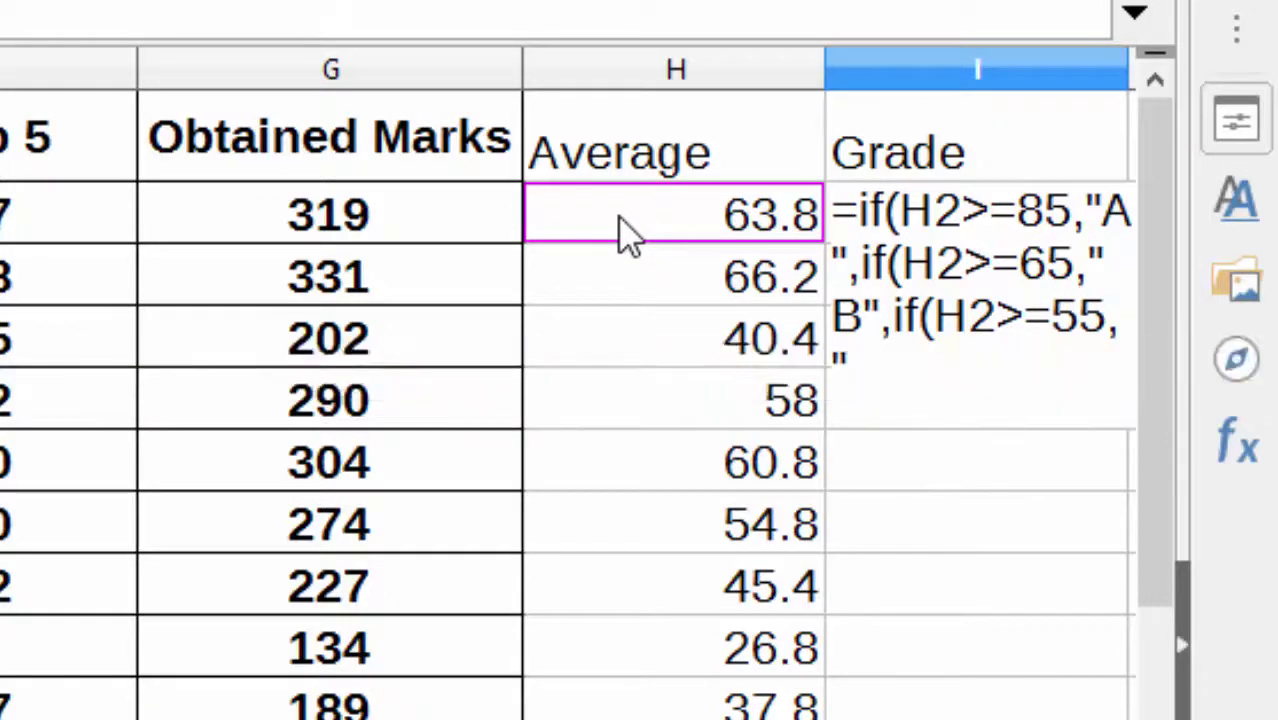
pyautogui.write('C"')
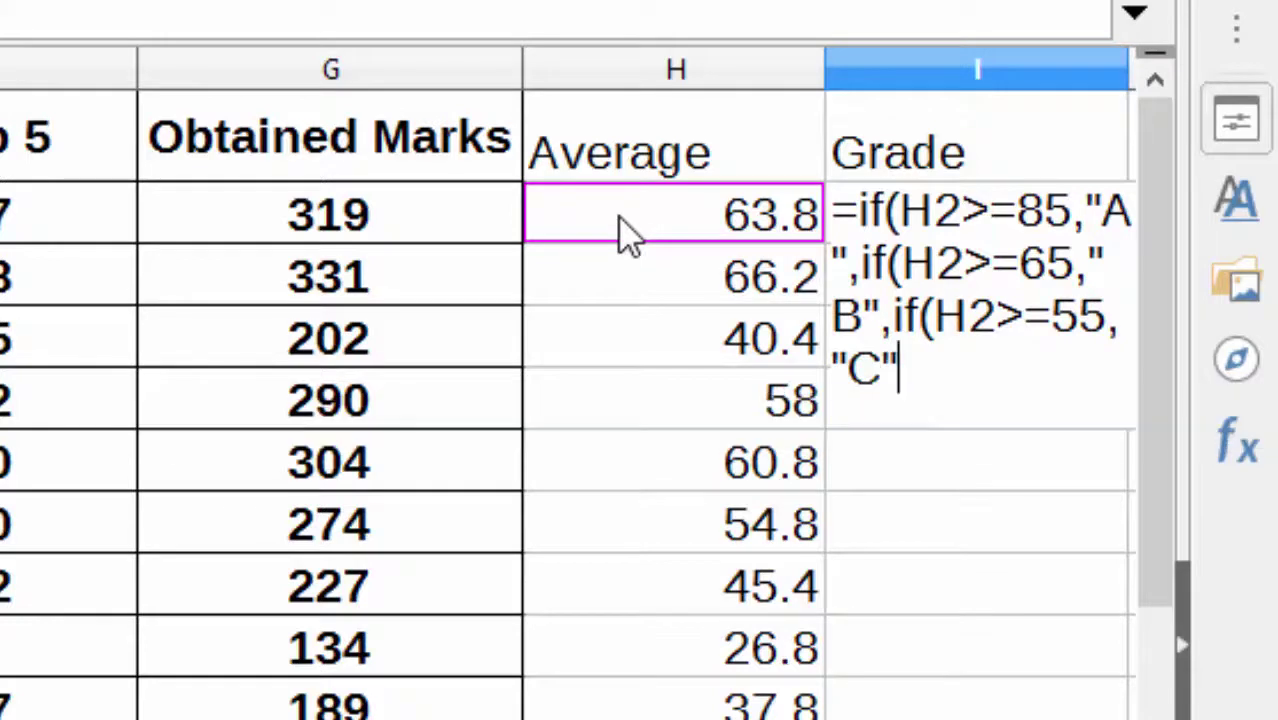
pyautogui.write(',if')
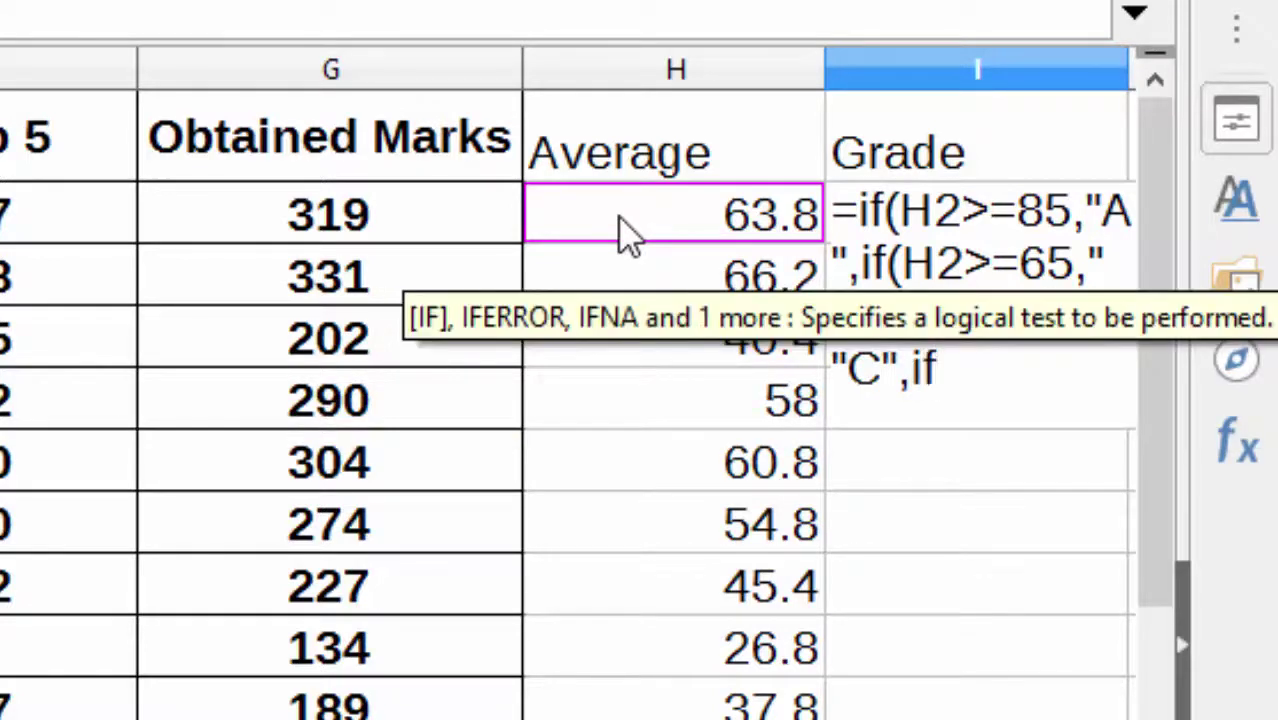
pyautogui.write('(')
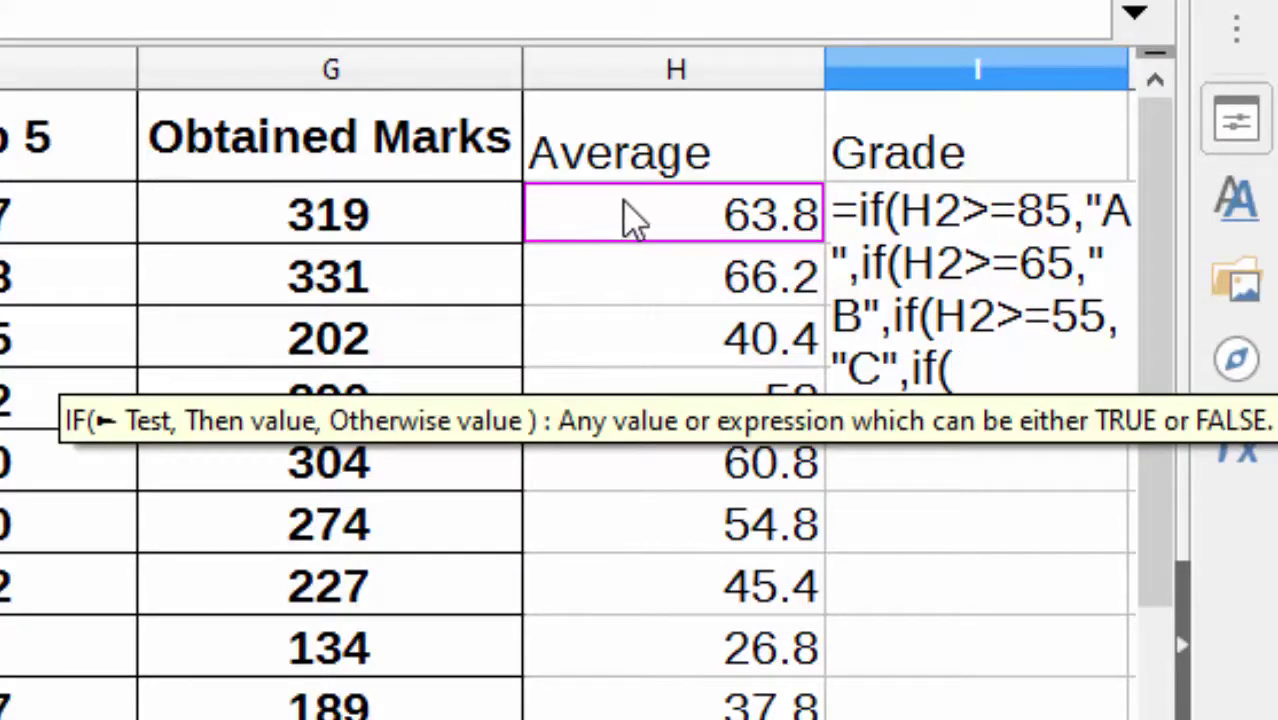
pyautogui.click(631, 229)
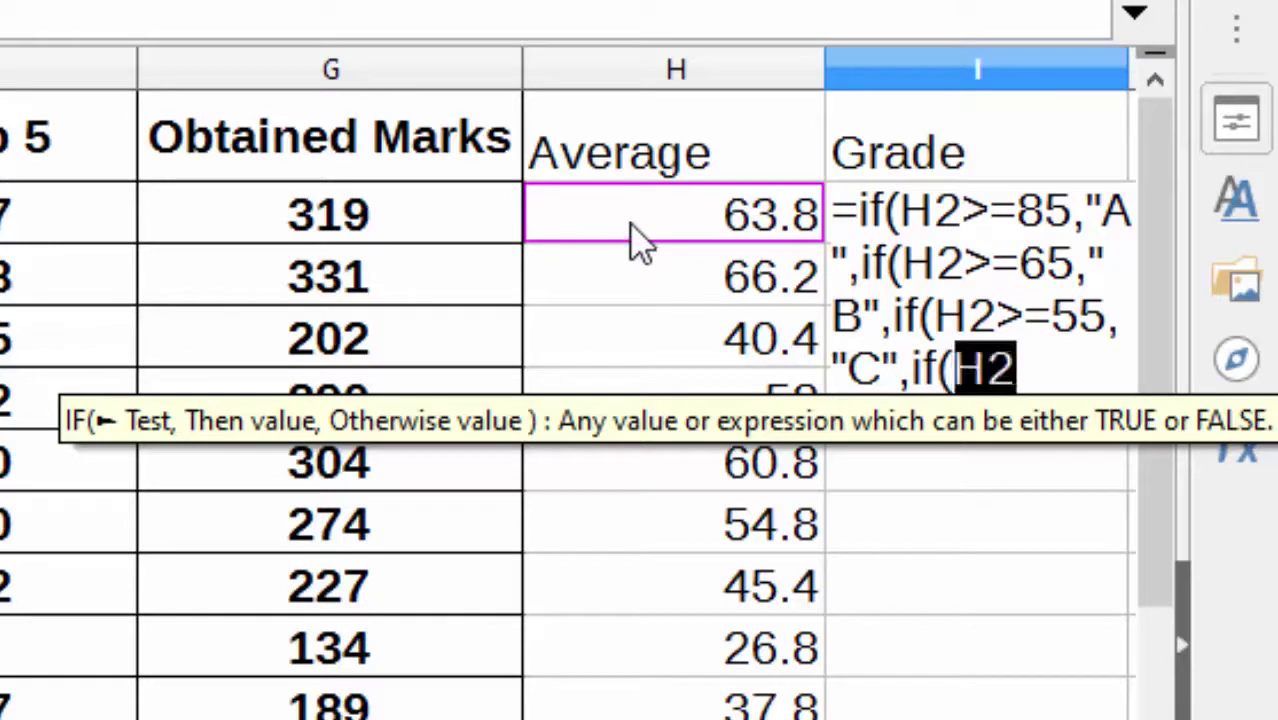
pyautogui.write('>=')
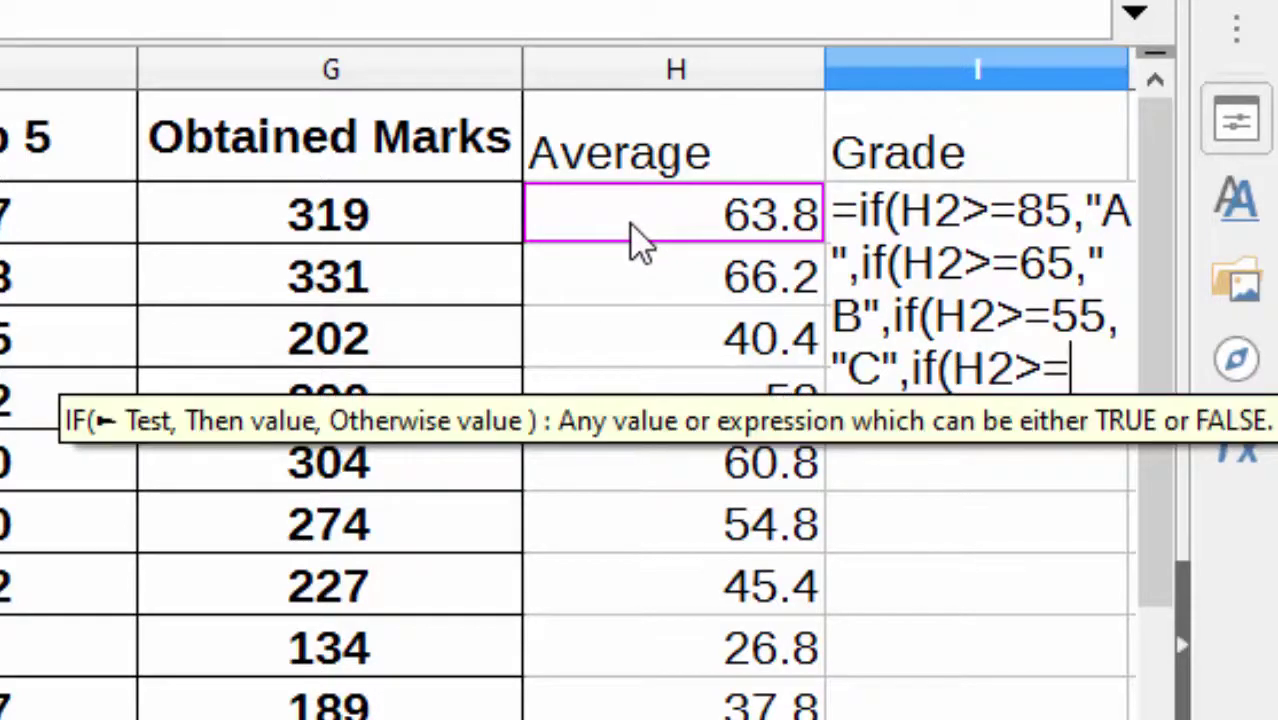
pyautogui.write('50')
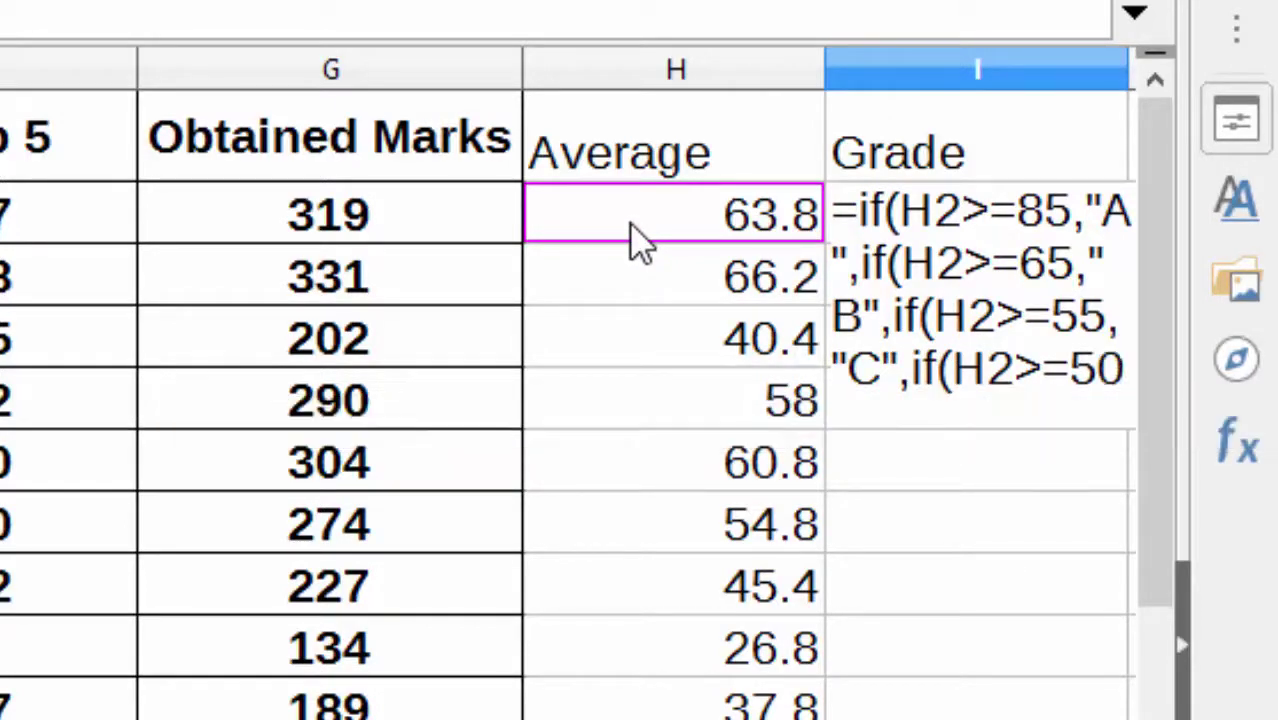
pyautogui.write(',')
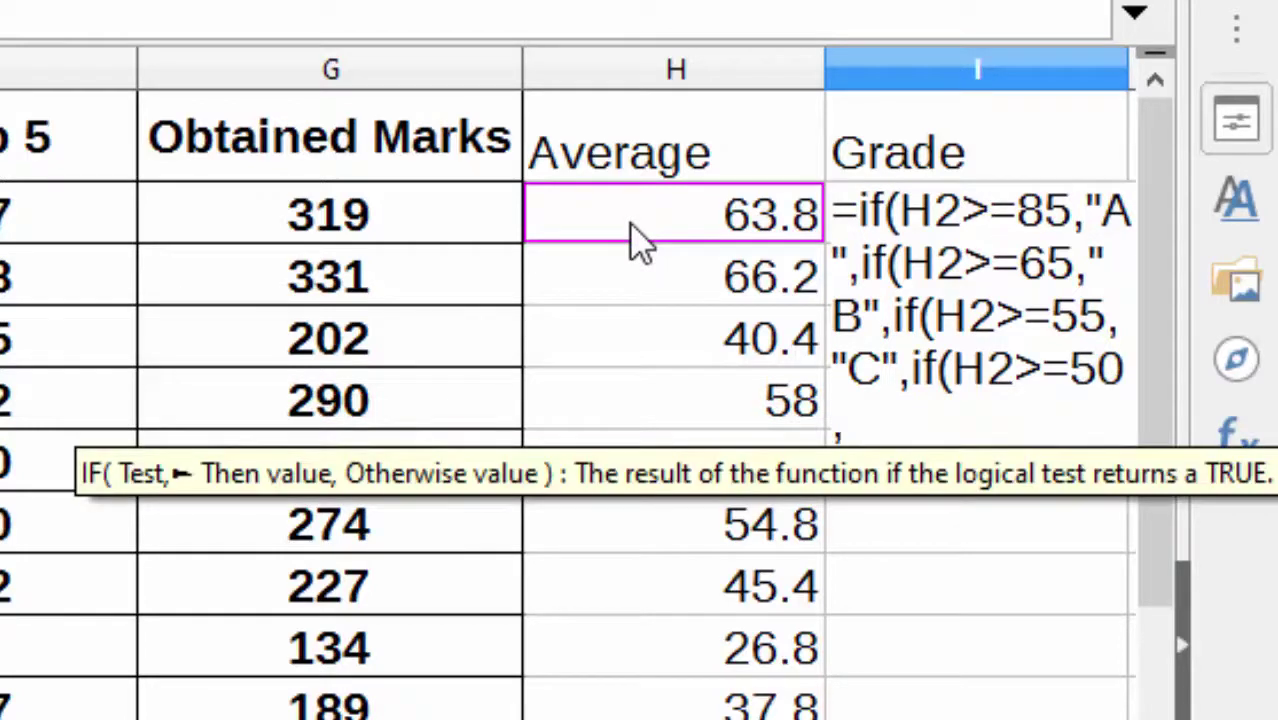
pyautogui.write('"')
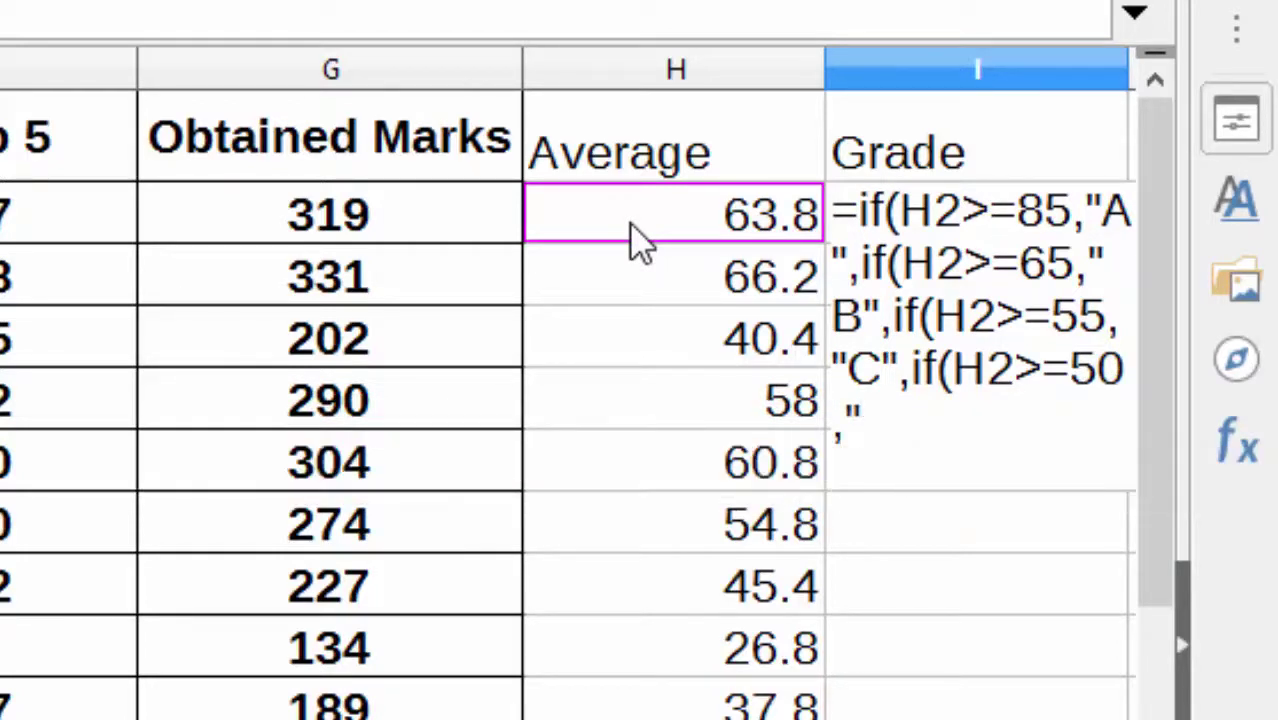
pyautogui.write('D",')
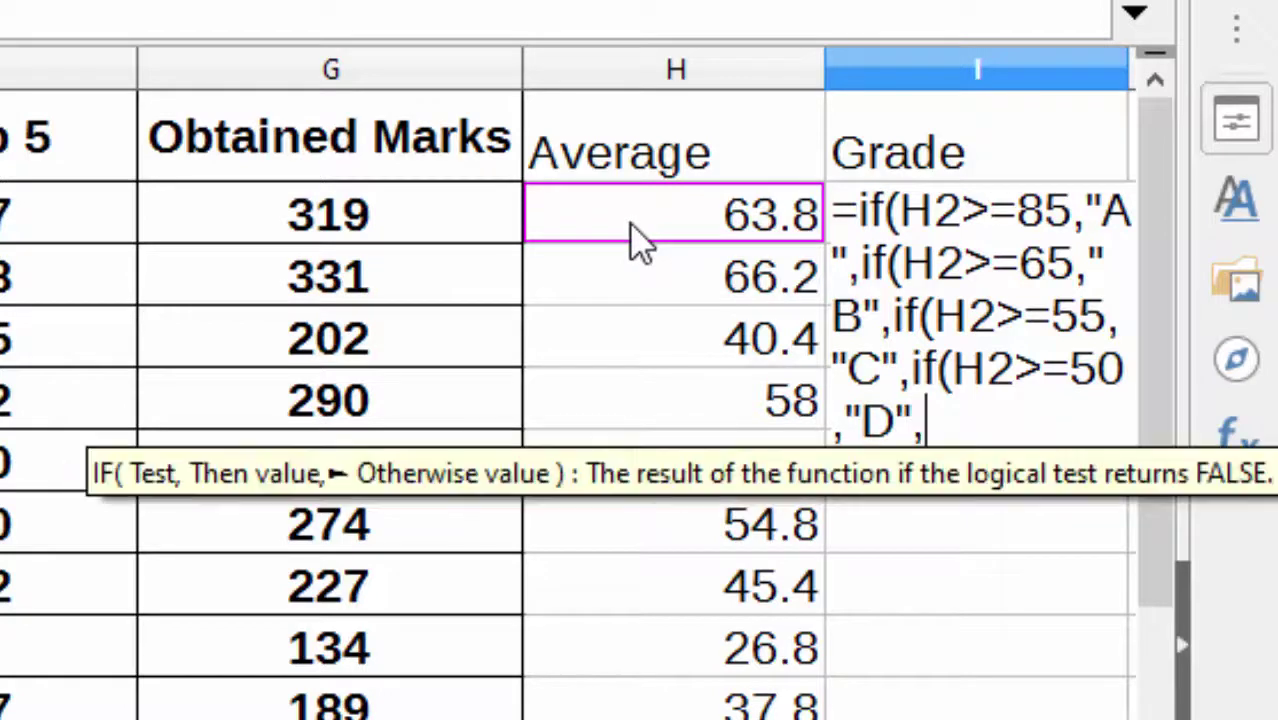
pyautogui.write('"')
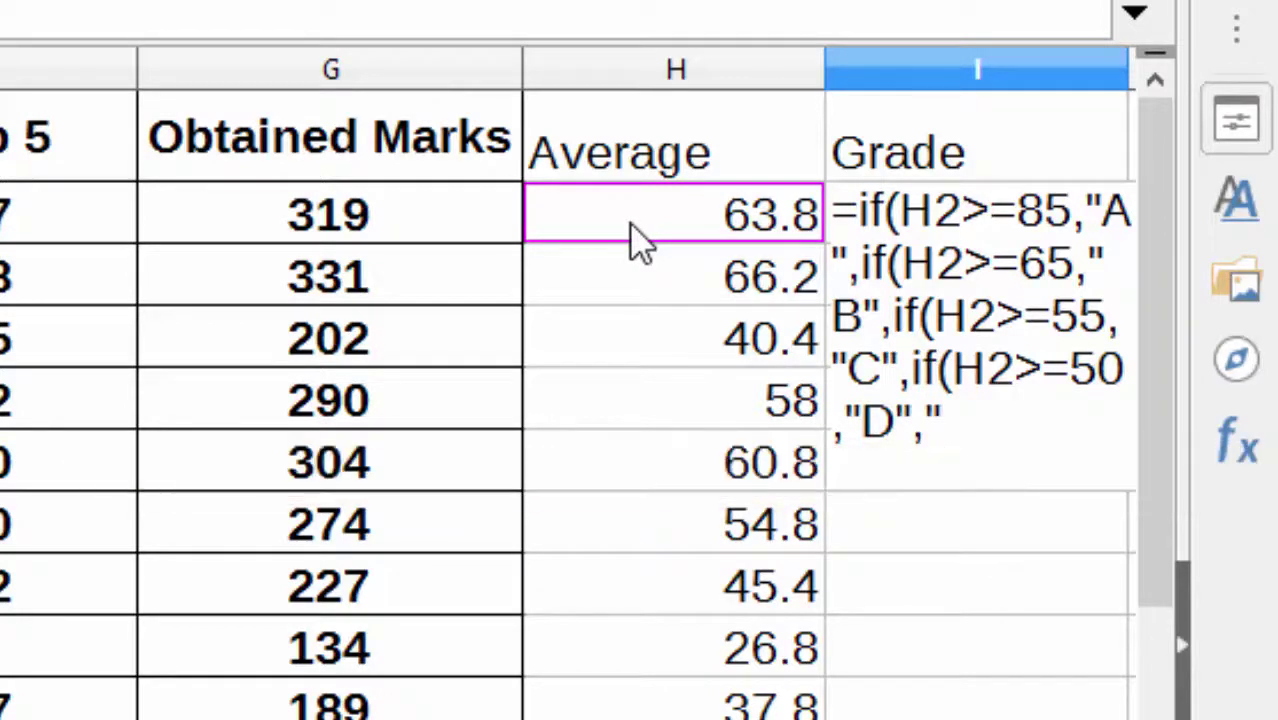
pyautogui.write('Fa')
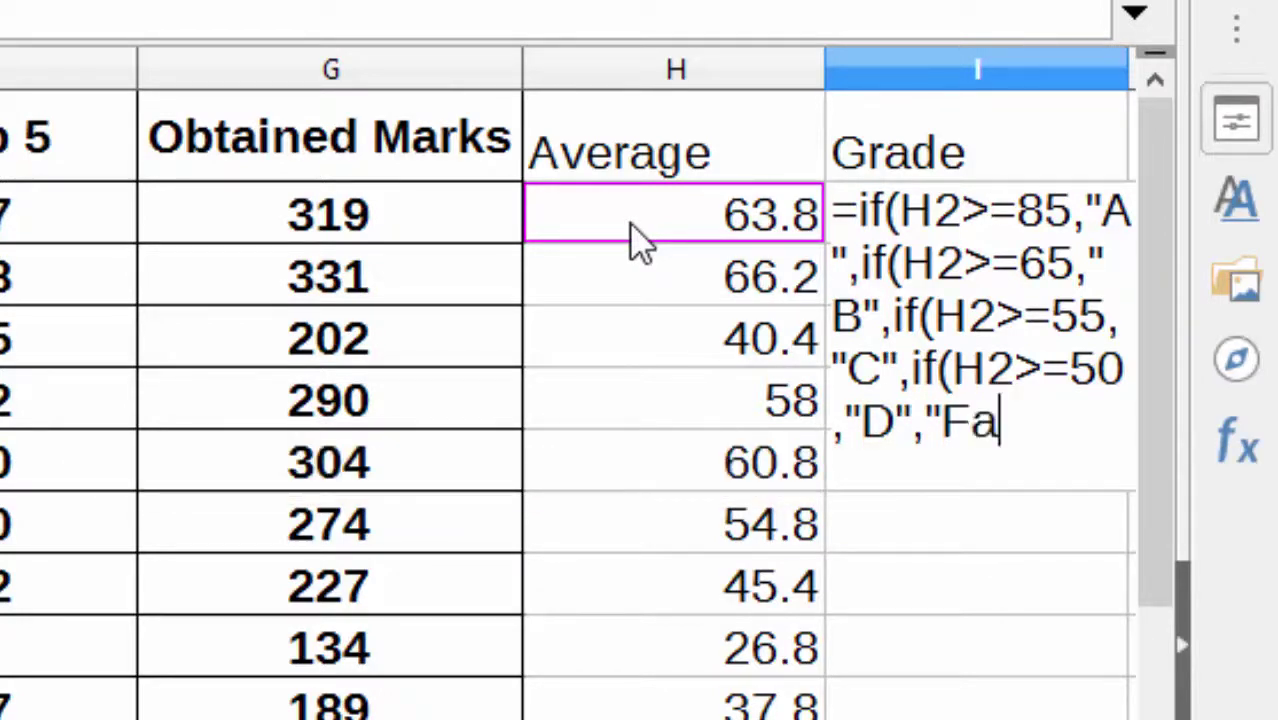
pyautogui.write('il')
pyautogui.write('e')
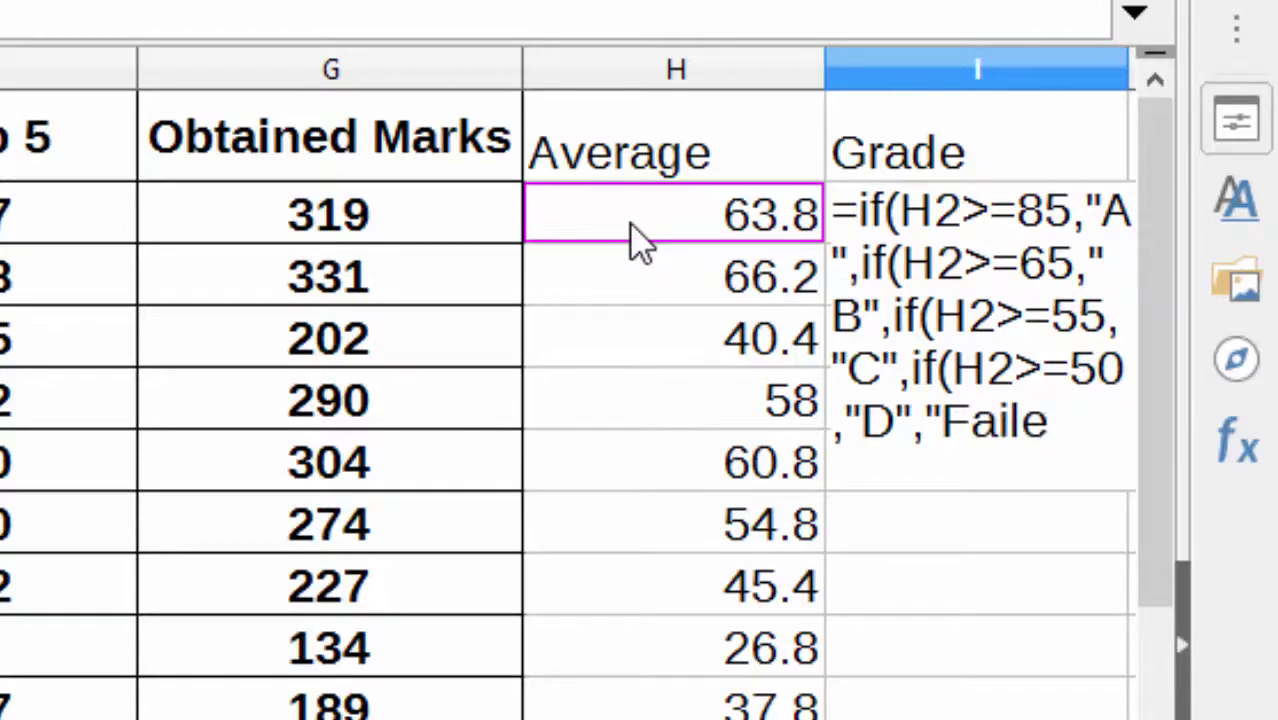
pyautogui.write('d')
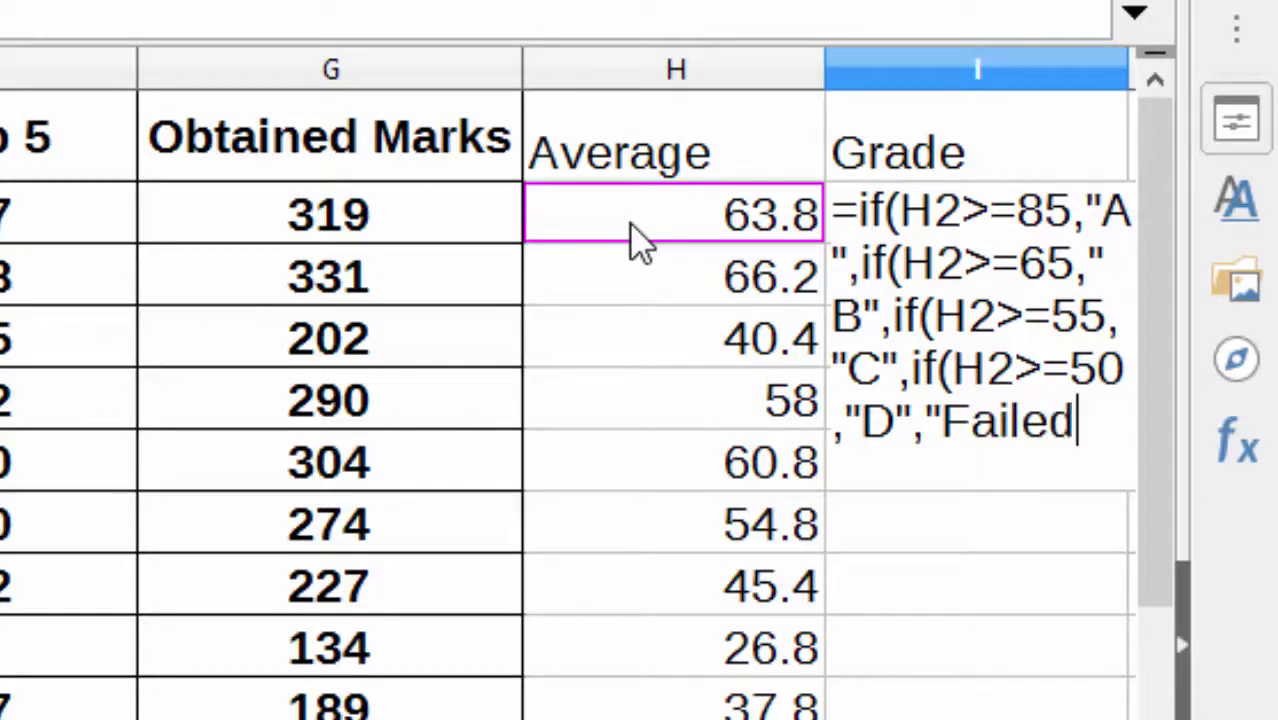
pyautogui.write('"')
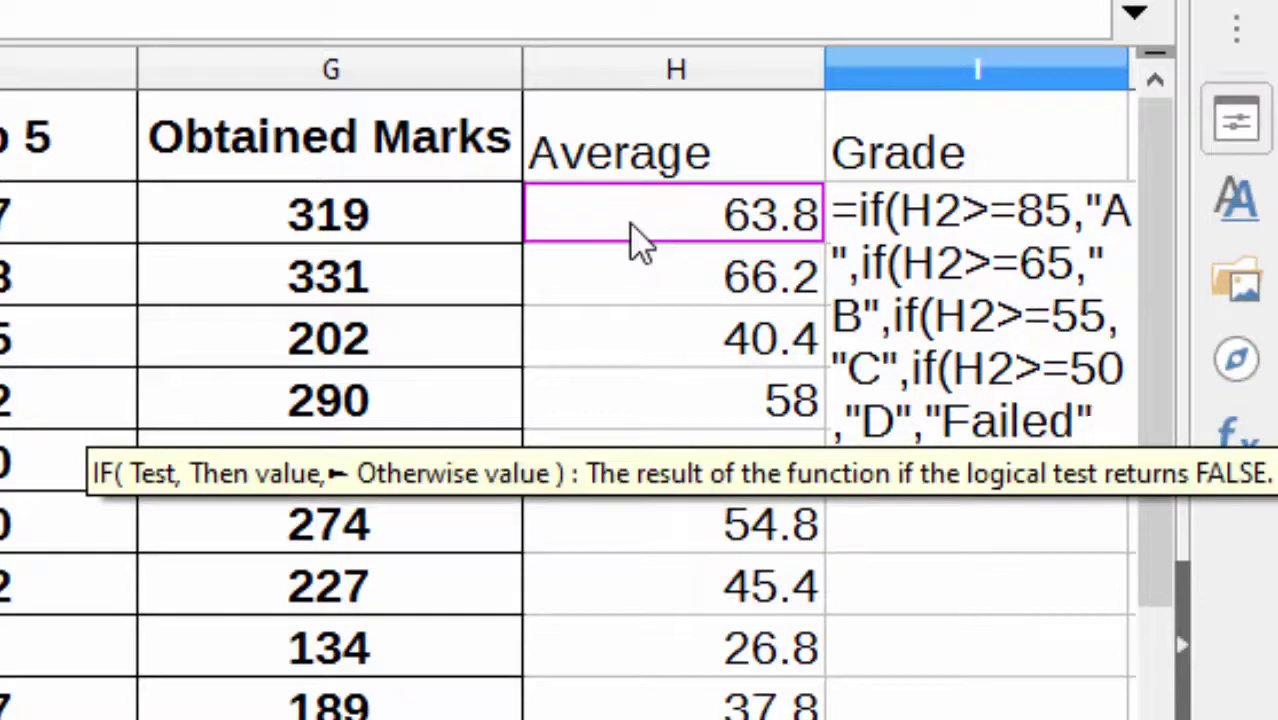
pyautogui.write('))')
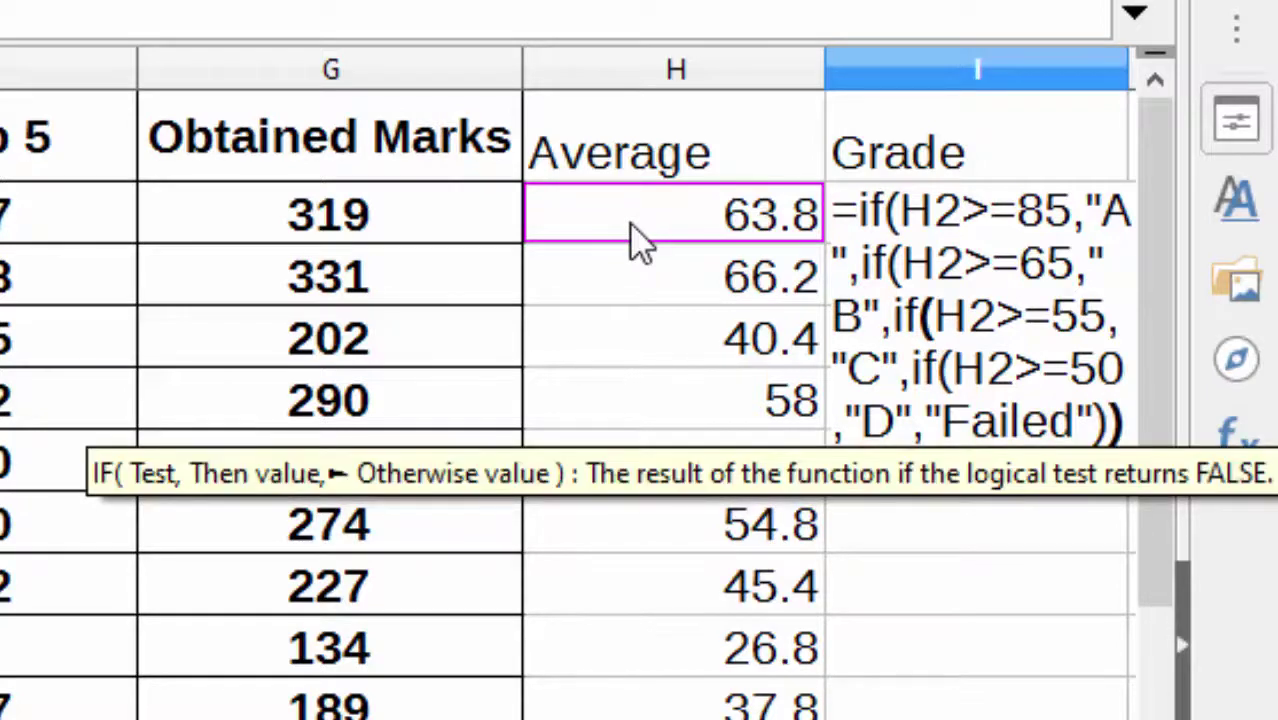
pyautogui.write(')')
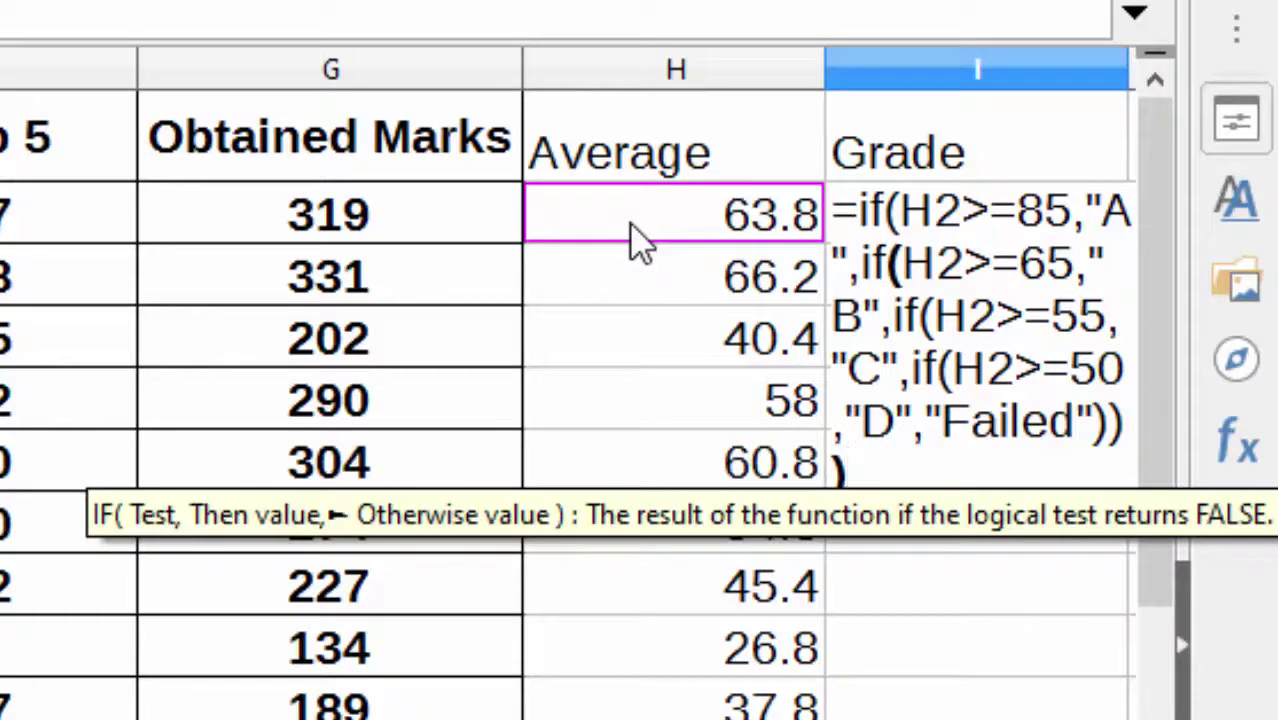
pyautogui.write(')')
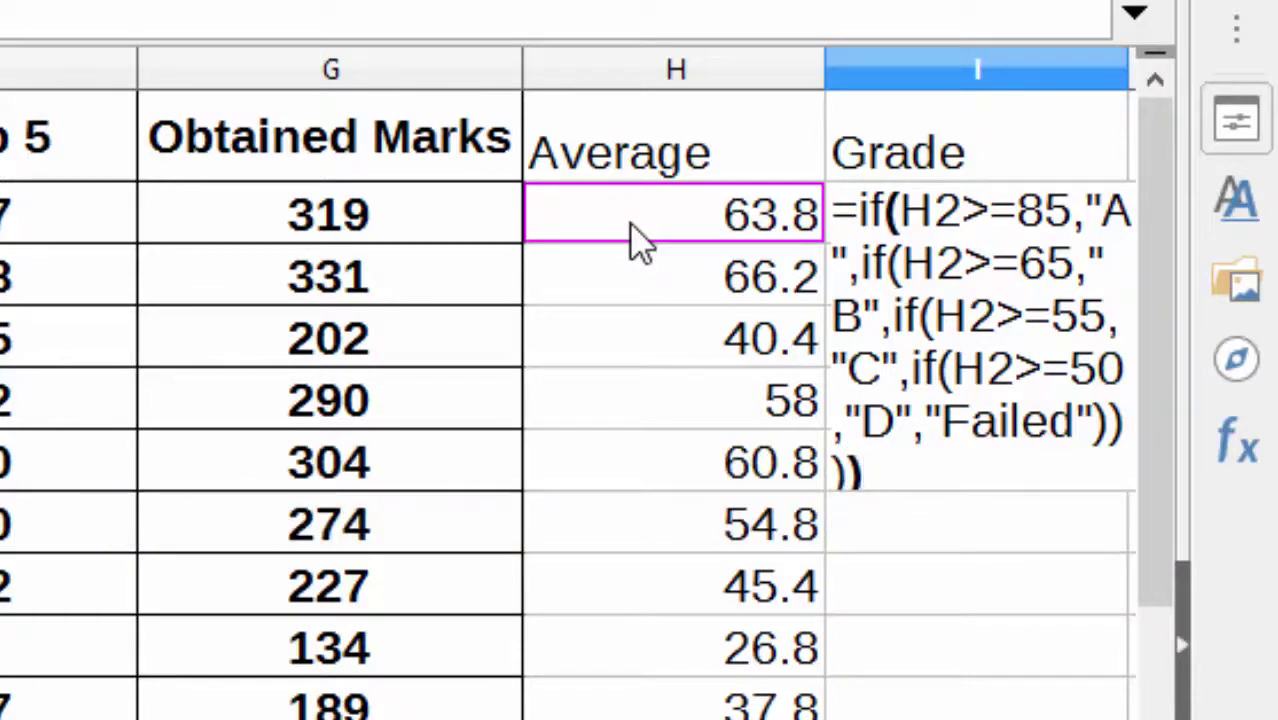
pyautogui.press('Return')
# Step: Fill the grade formula down so every student gets a grade
pyautogui.click(990, 238)
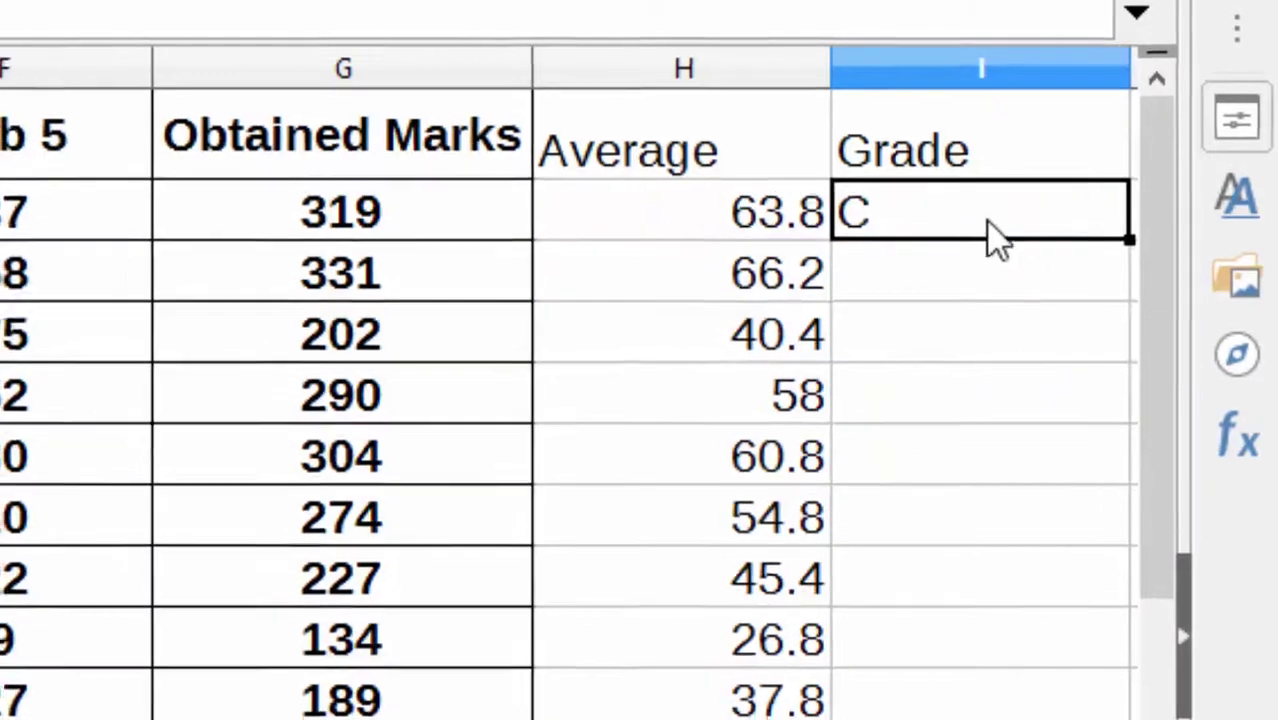
pyautogui.doubleClick(1145, 208)
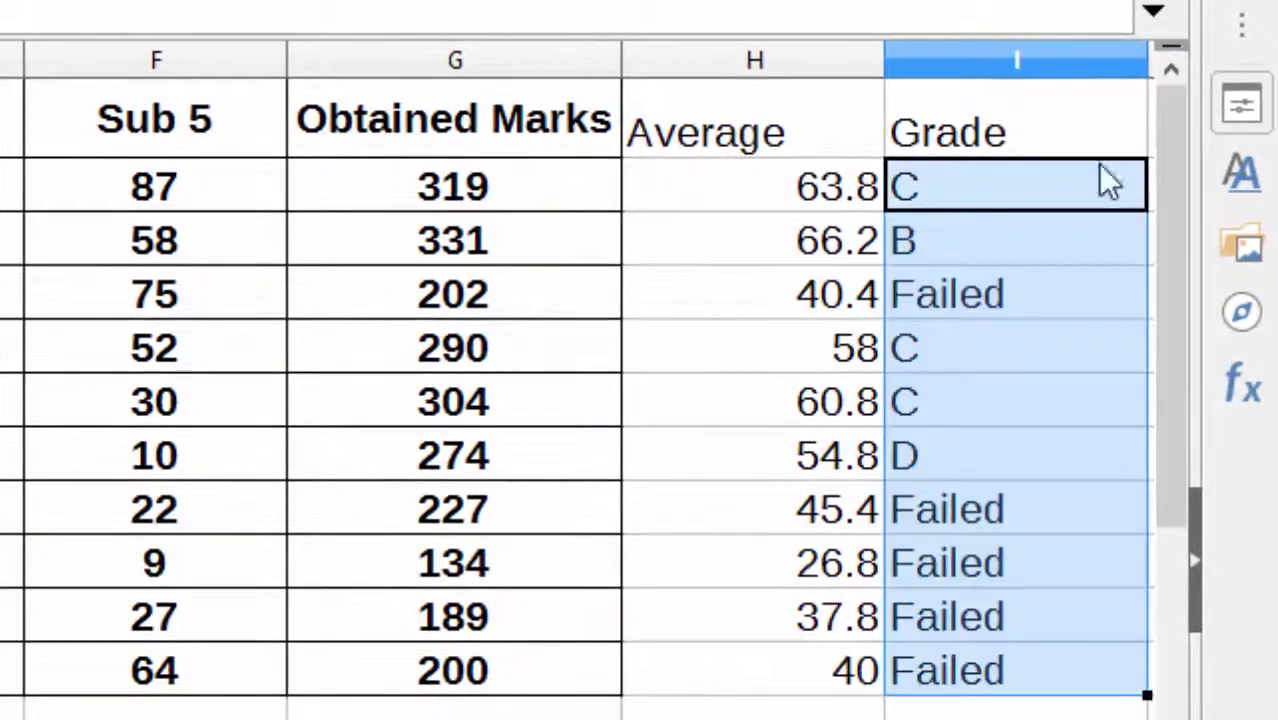
pyautogui.click(900, 698)
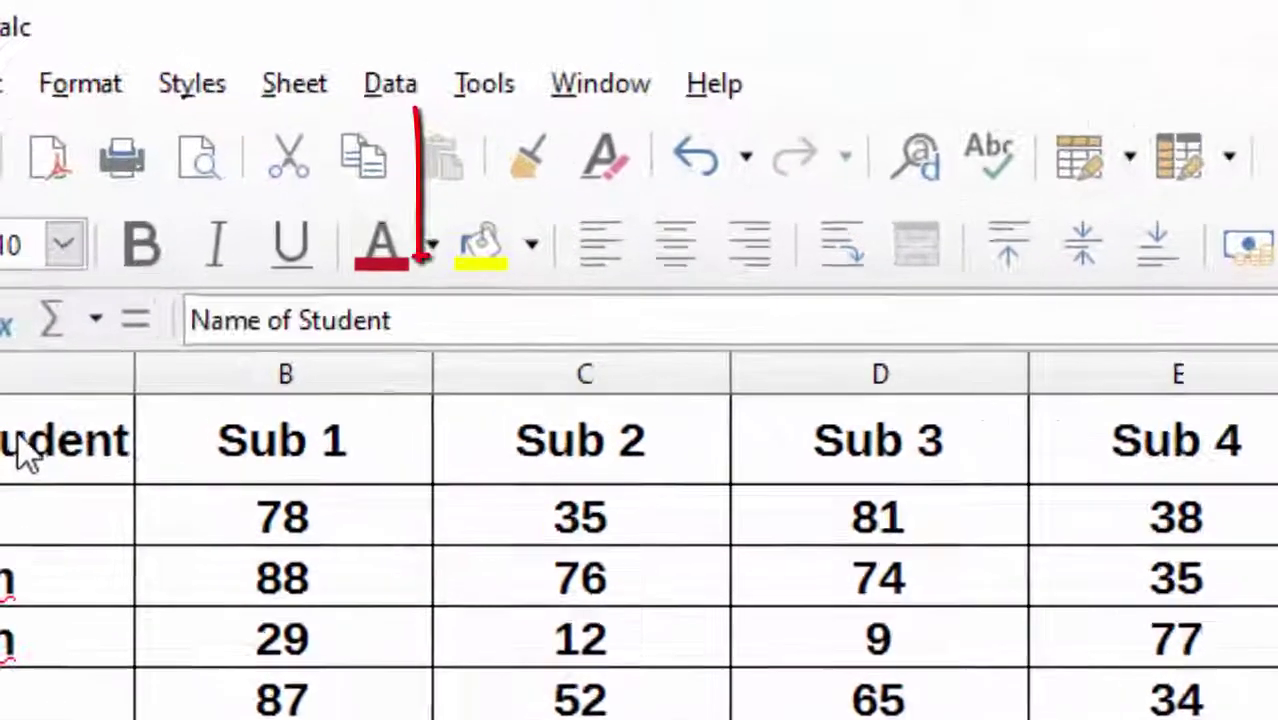
# Step: Clone the formatting of columns A:B onto the Average and Grade columns H1:I11
pyautogui.click(114, 679)
pyautogui.hotkey('shift', 'Right')
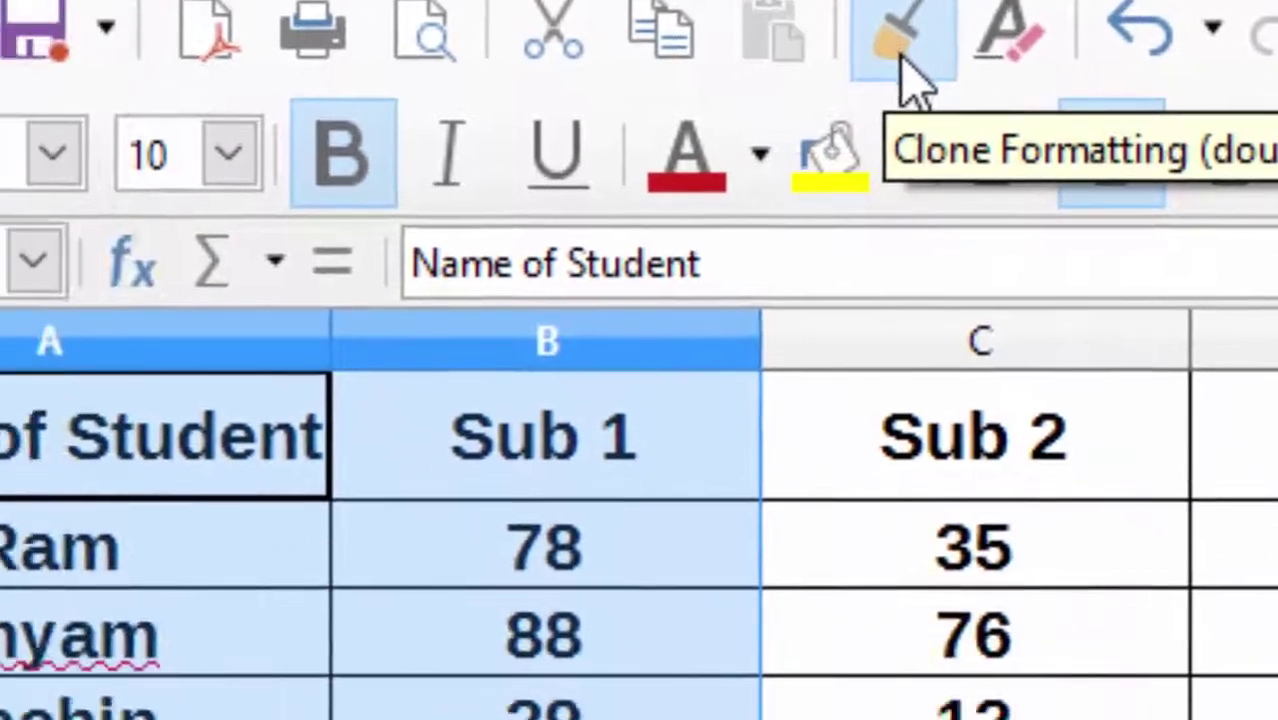
pyautogui.click(703, 258)
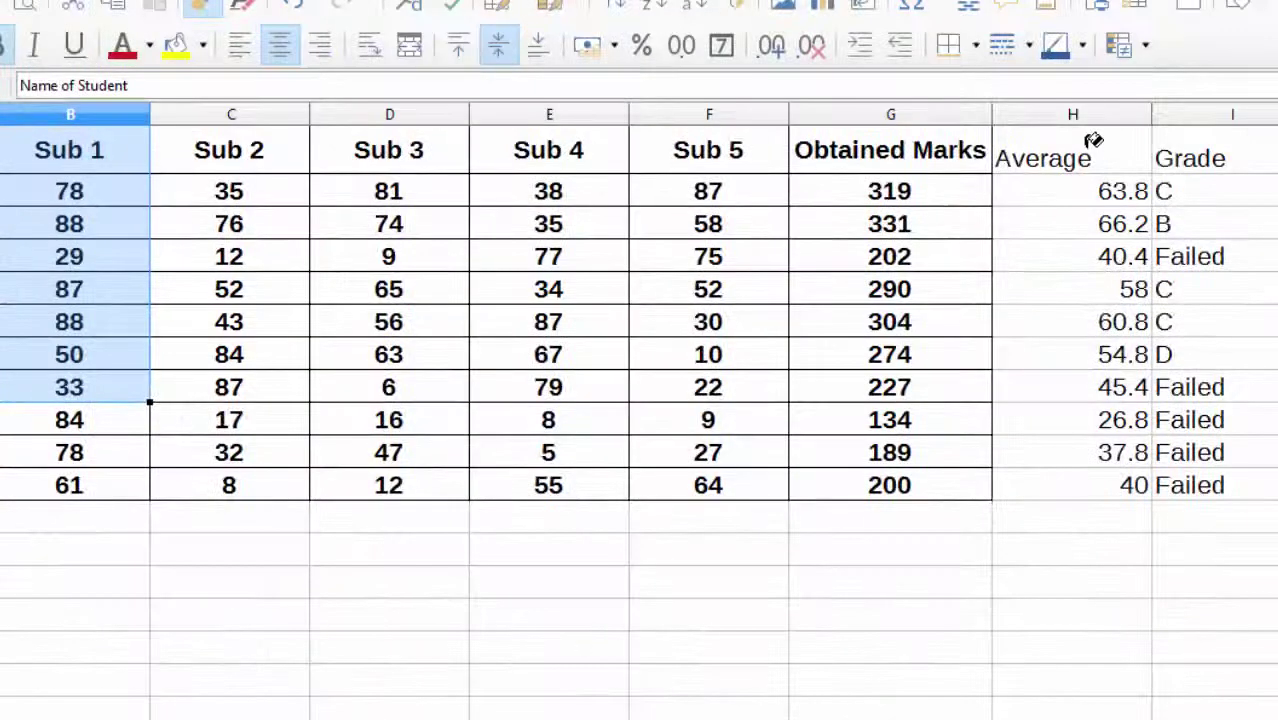
pyautogui.moveTo(1100, 157); pyautogui.dragTo(1125, 387)
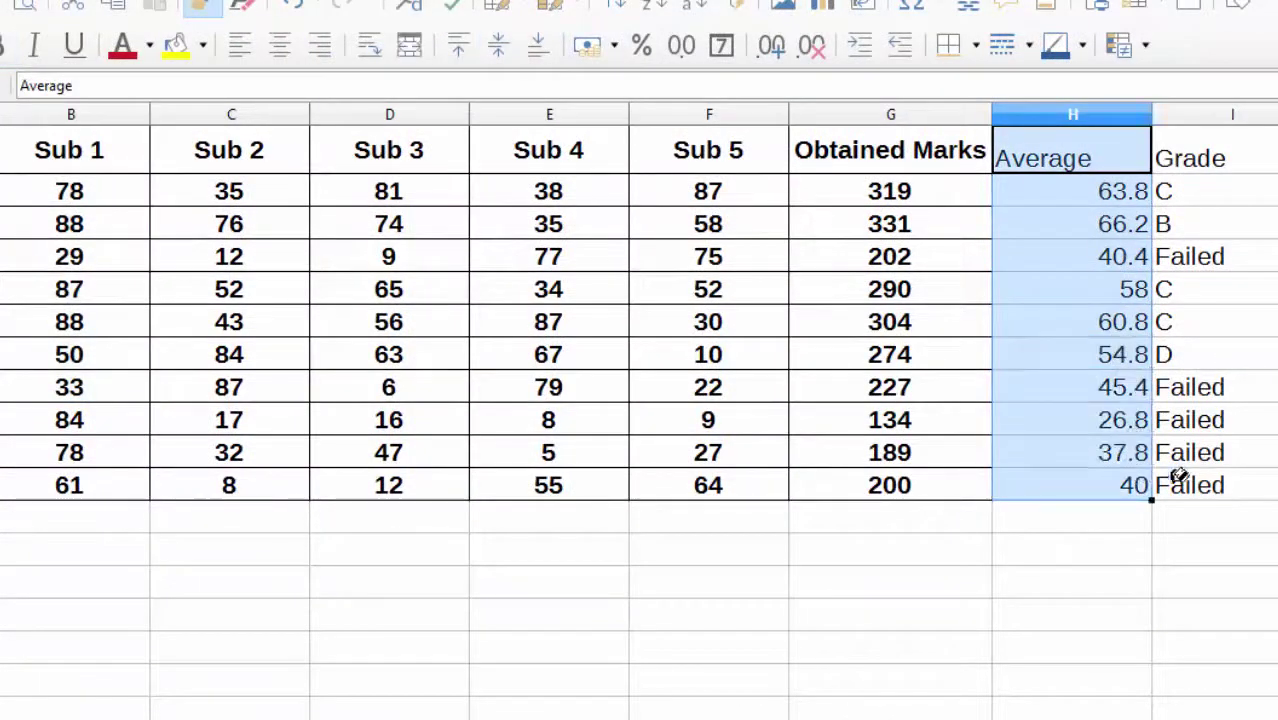
pyautogui.moveTo(1125, 387); pyautogui.dragTo(1187, 481)
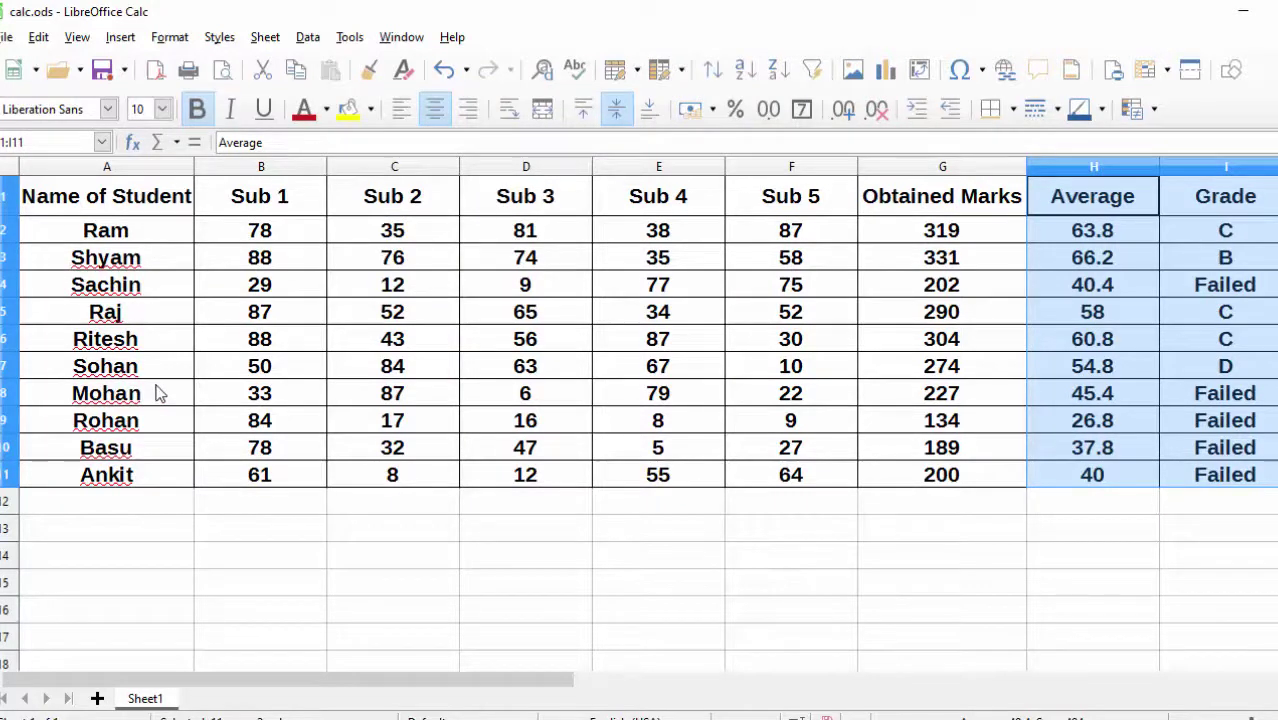
# Step: Paste a student's name into cell C13 below the table
pyautogui.click(312, 557)
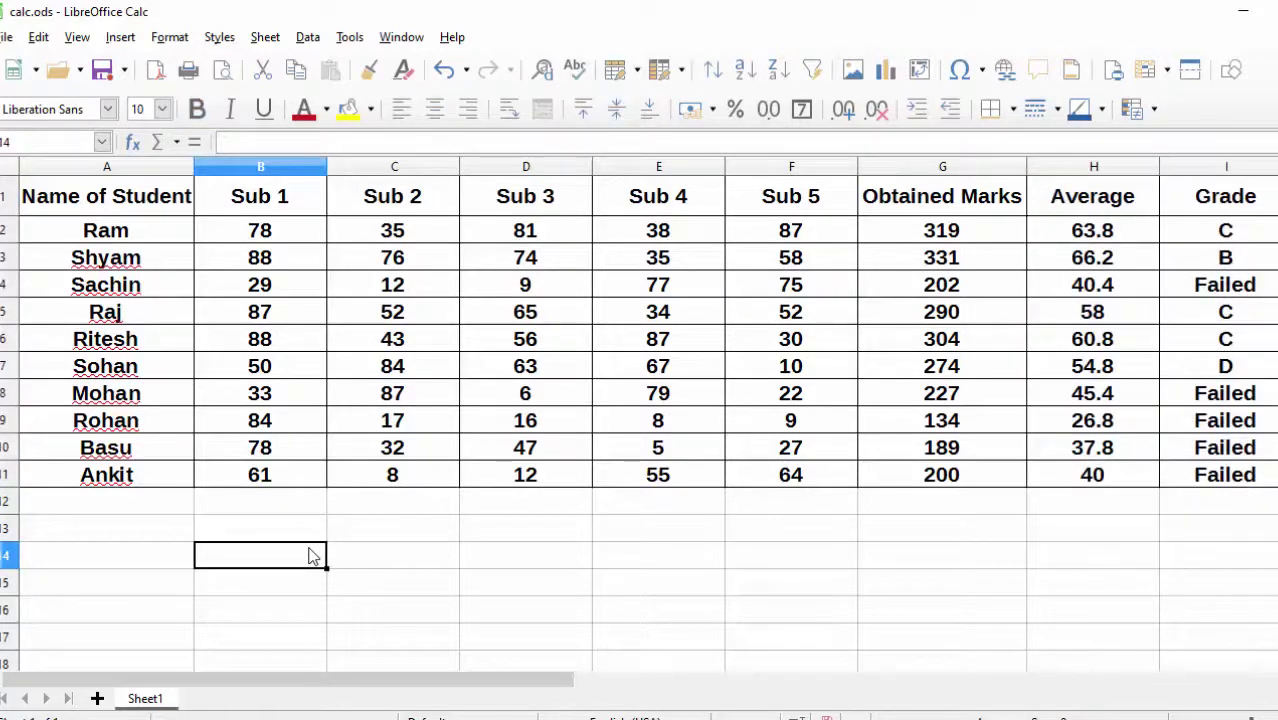
pyautogui.write('=')
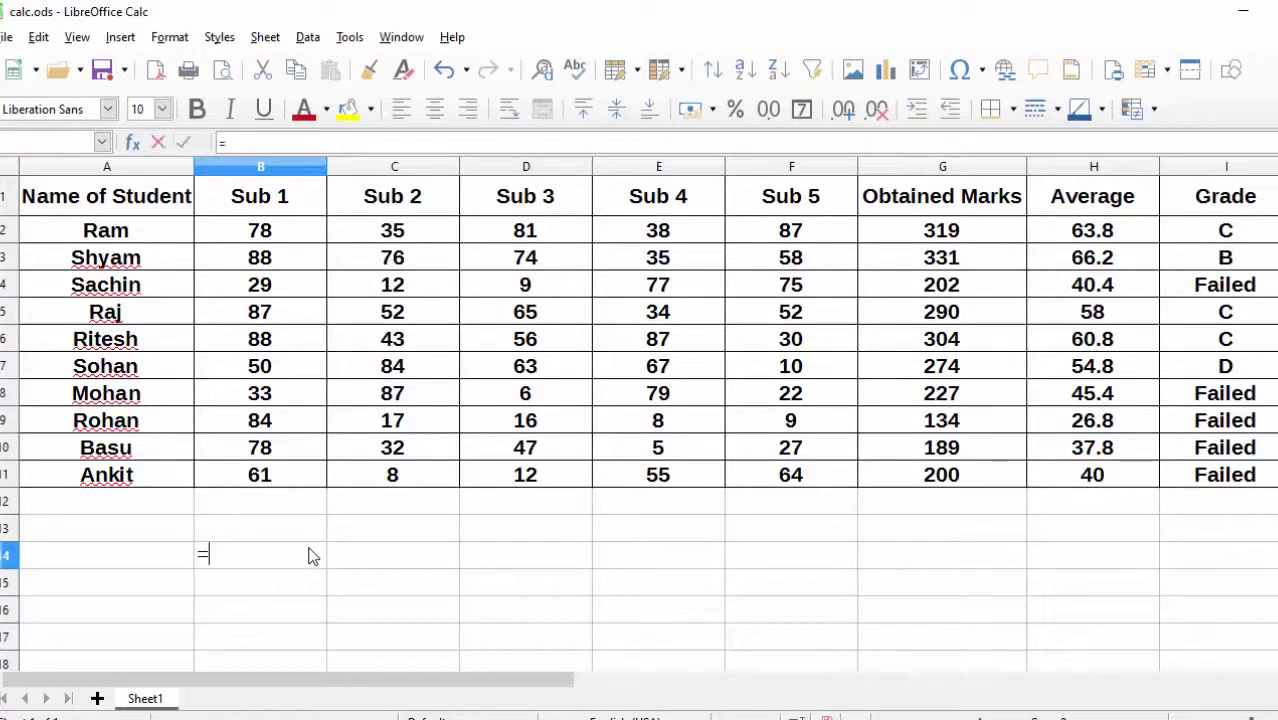
pyautogui.press('BackSpace')
pyautogui.press('Escape')
pyautogui.click(400, 552)
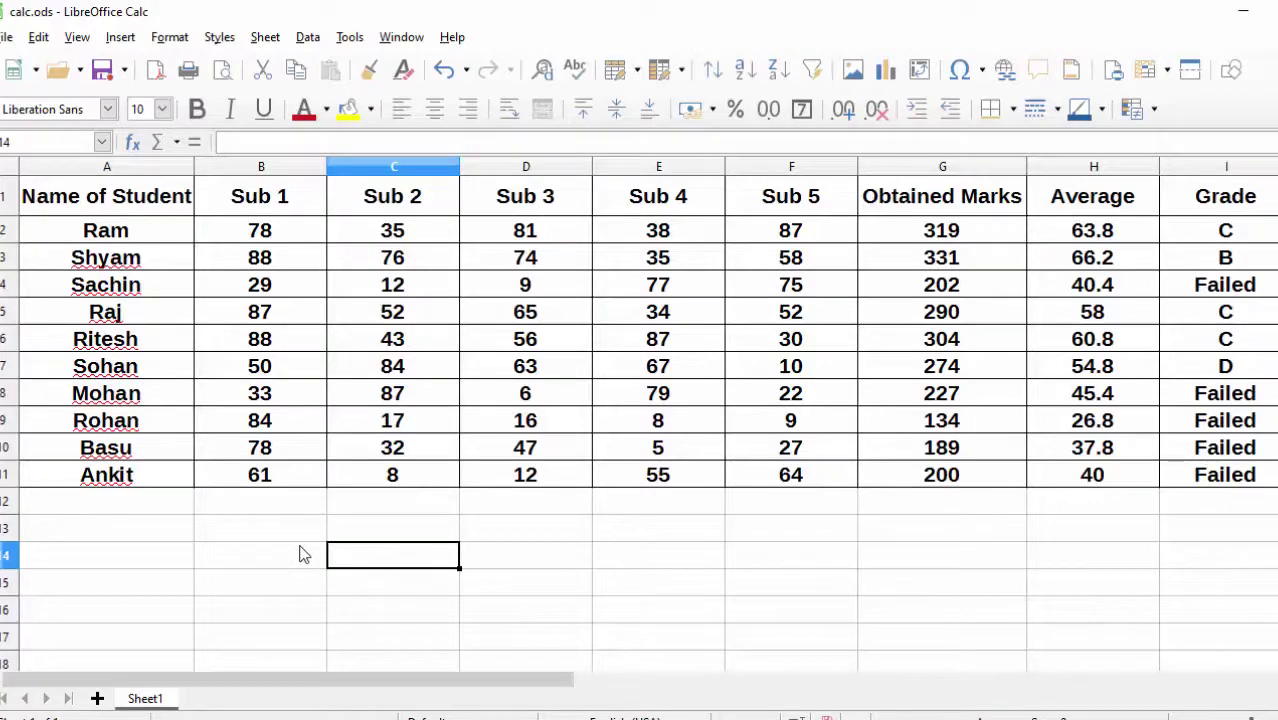
pyautogui.rightClick(582, 580)
pyautogui.click(650, 154)
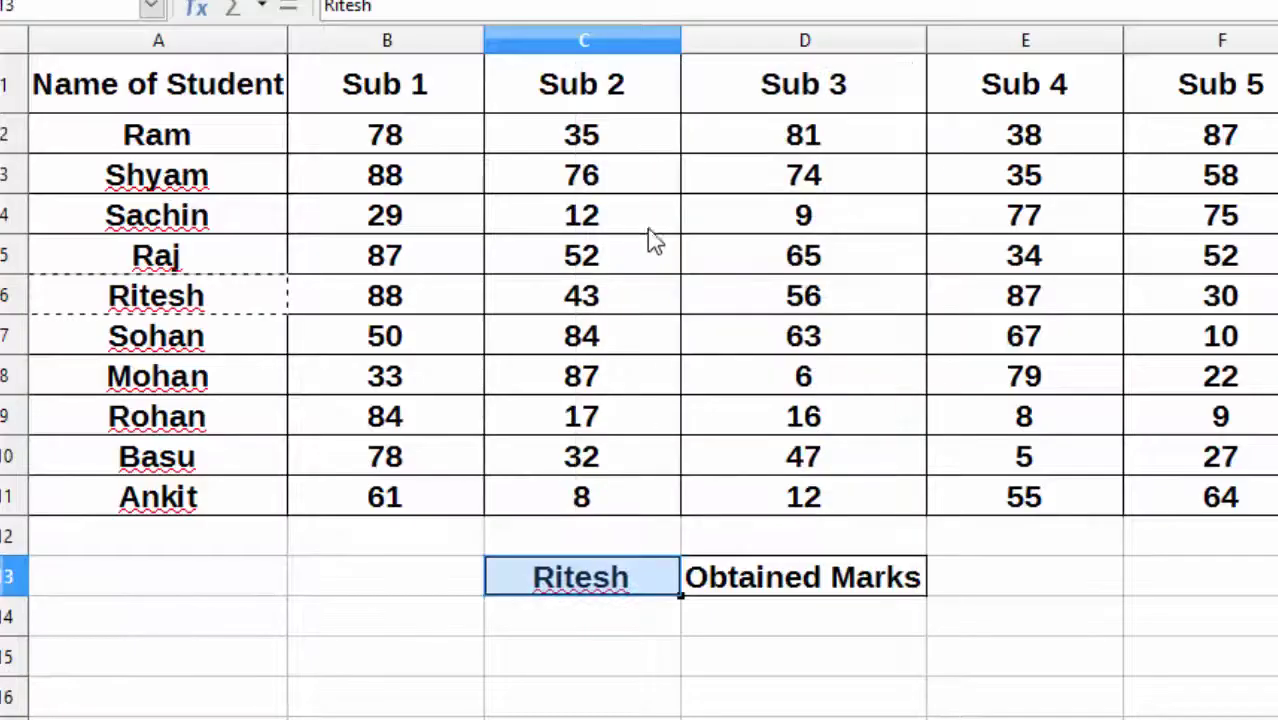
# Step: Enter =MATCH(C13,$A$1:$A$11,0) in C14, returning row position 6
pyautogui.click(625, 620)
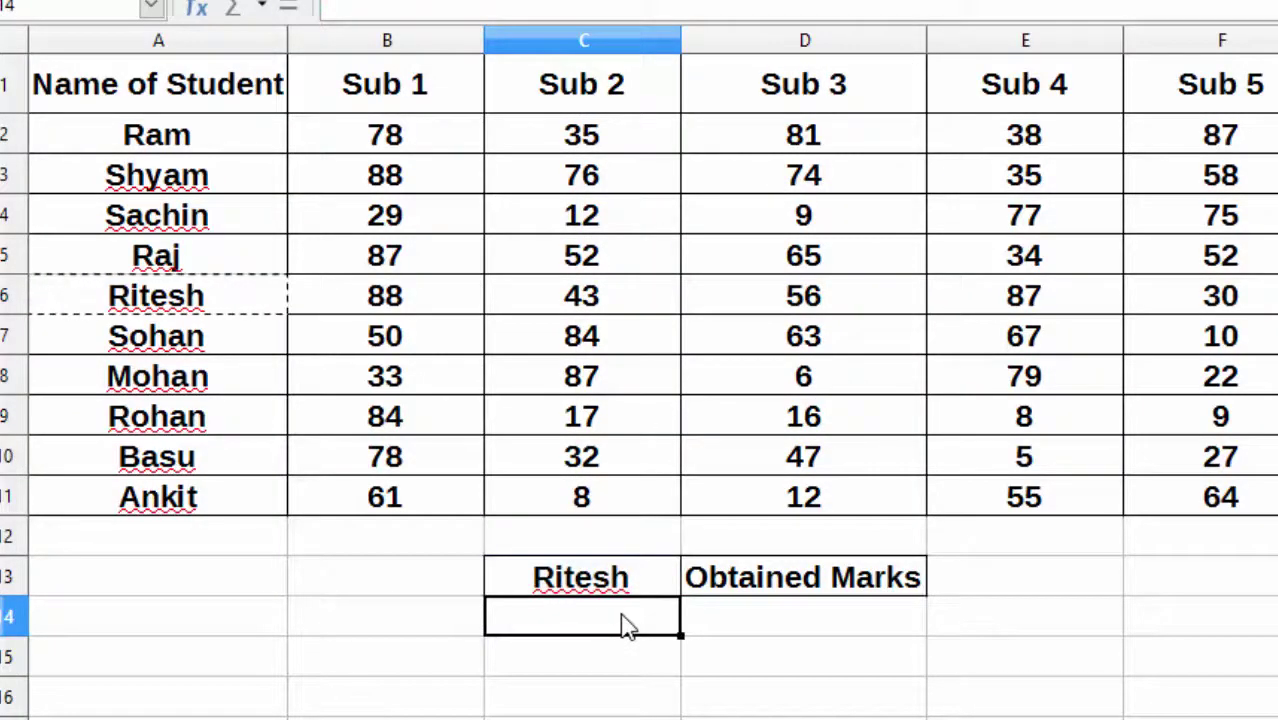
pyautogui.write('=mat')
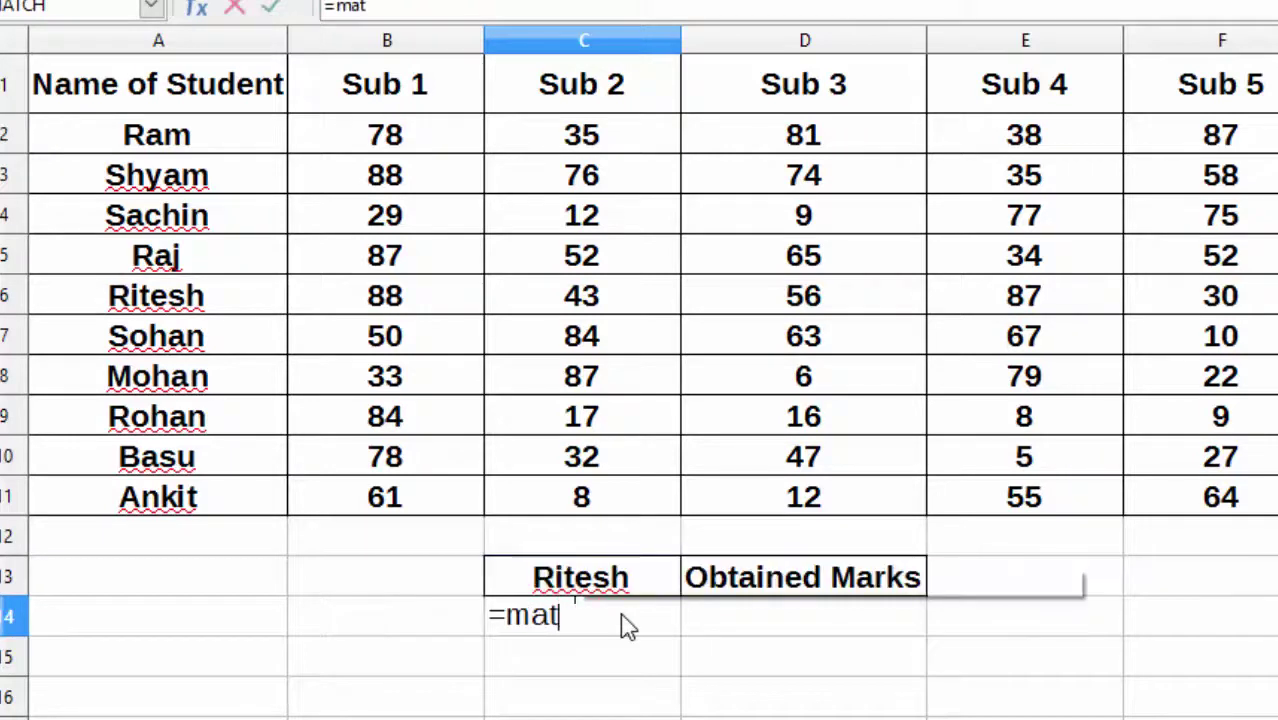
pyautogui.write('ch')
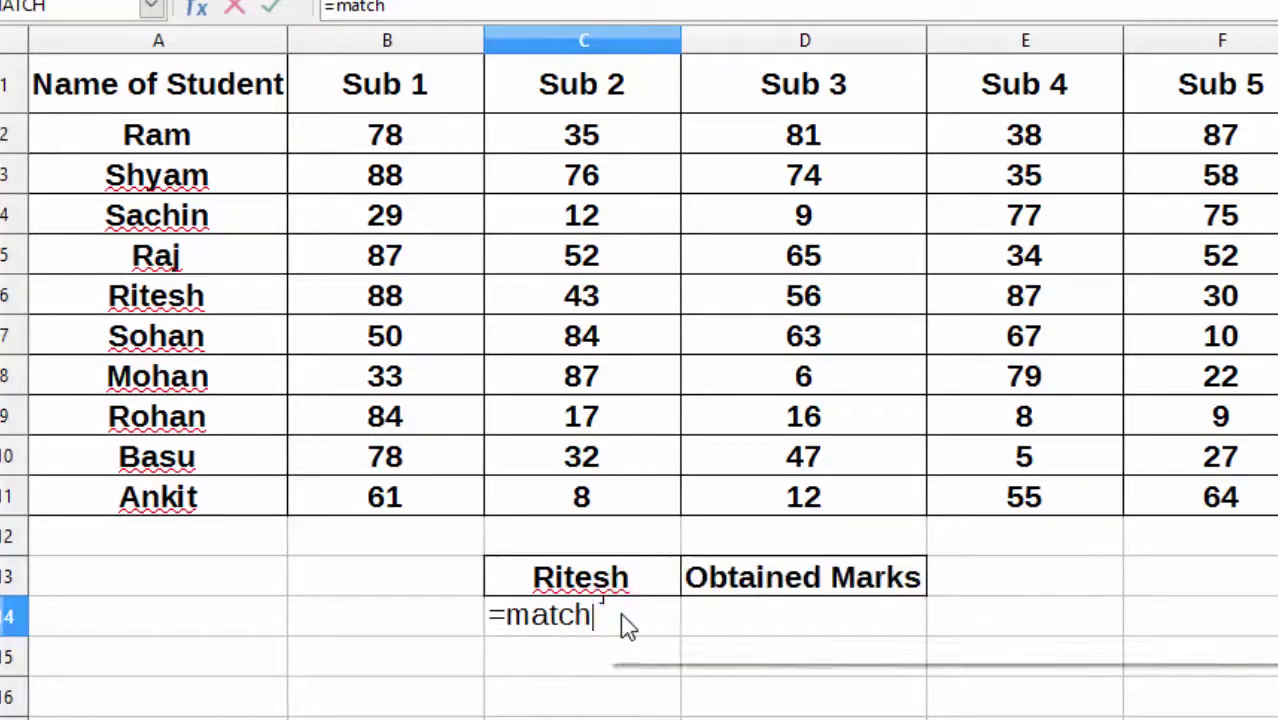
pyautogui.write('(')
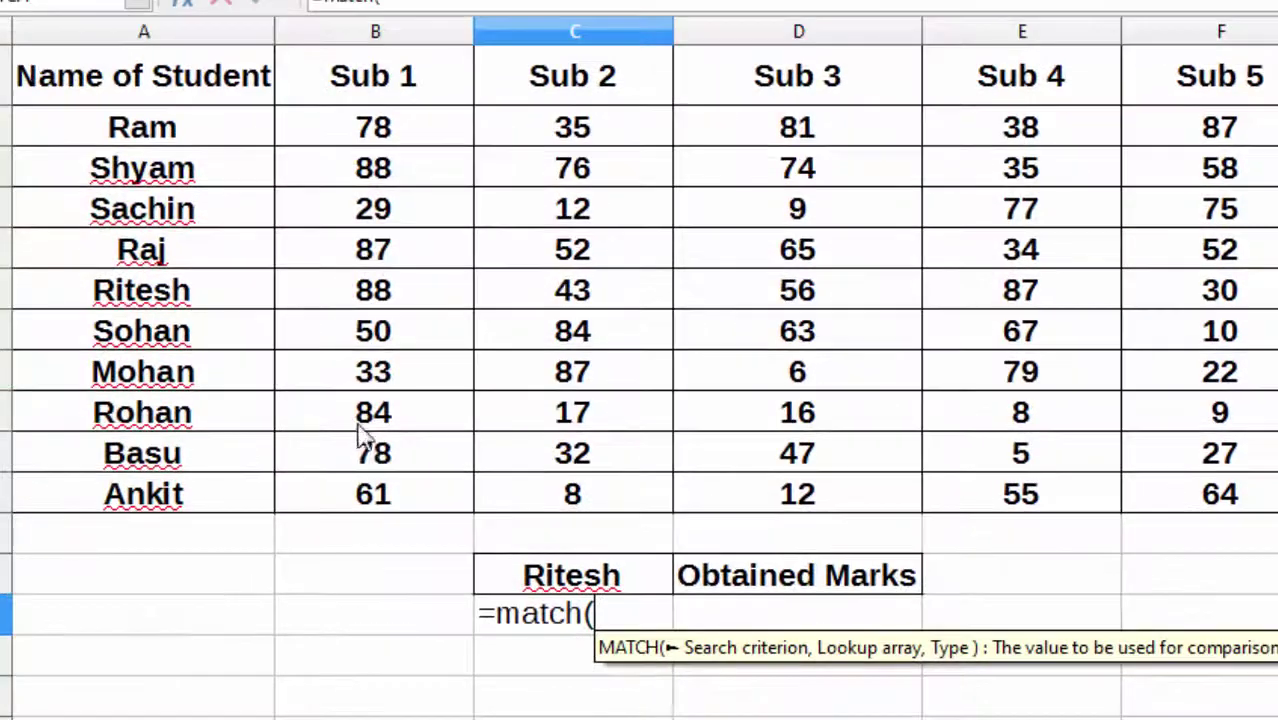
pyautogui.click(597, 583)
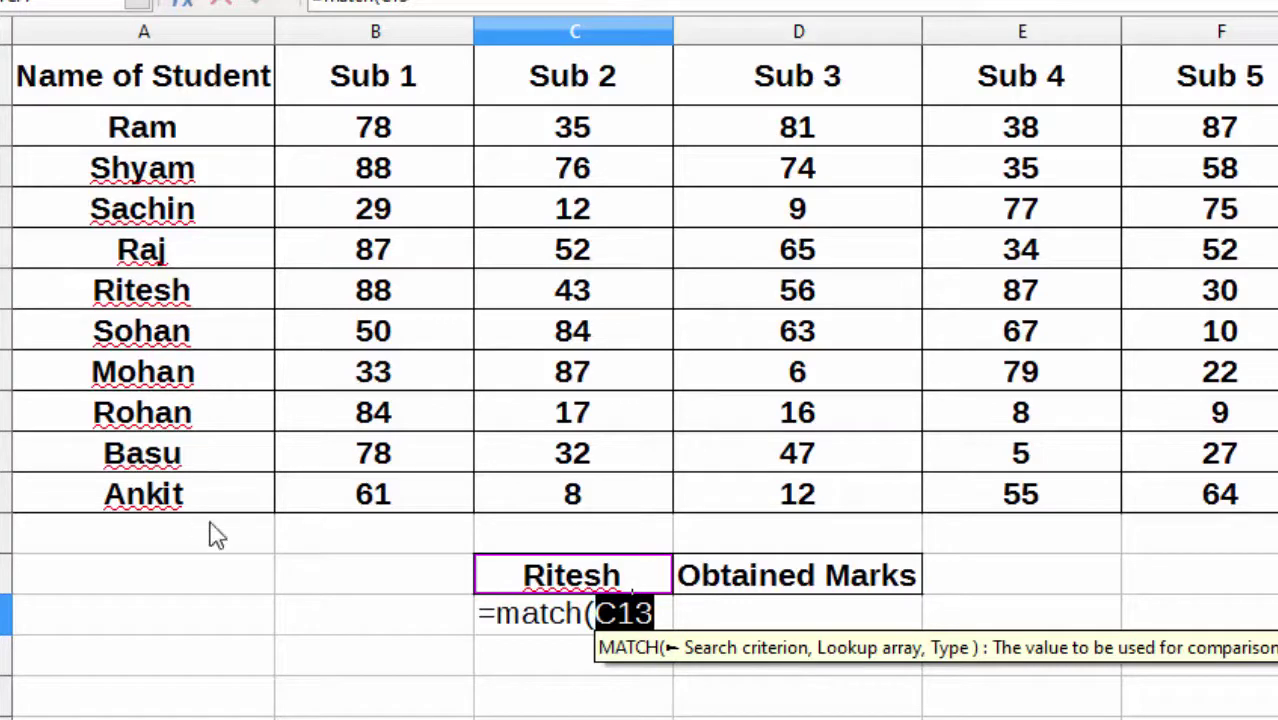
pyautogui.write(',')
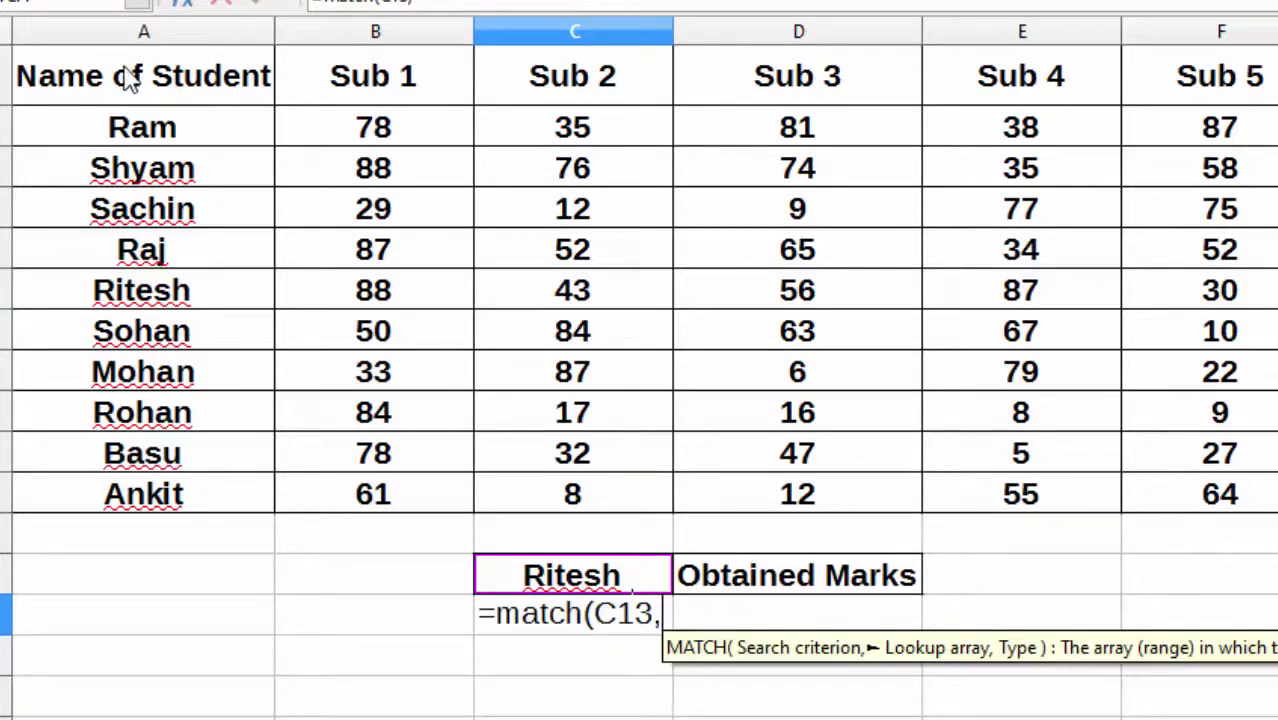
pyautogui.moveTo(128, 80); pyautogui.dragTo(120, 505)
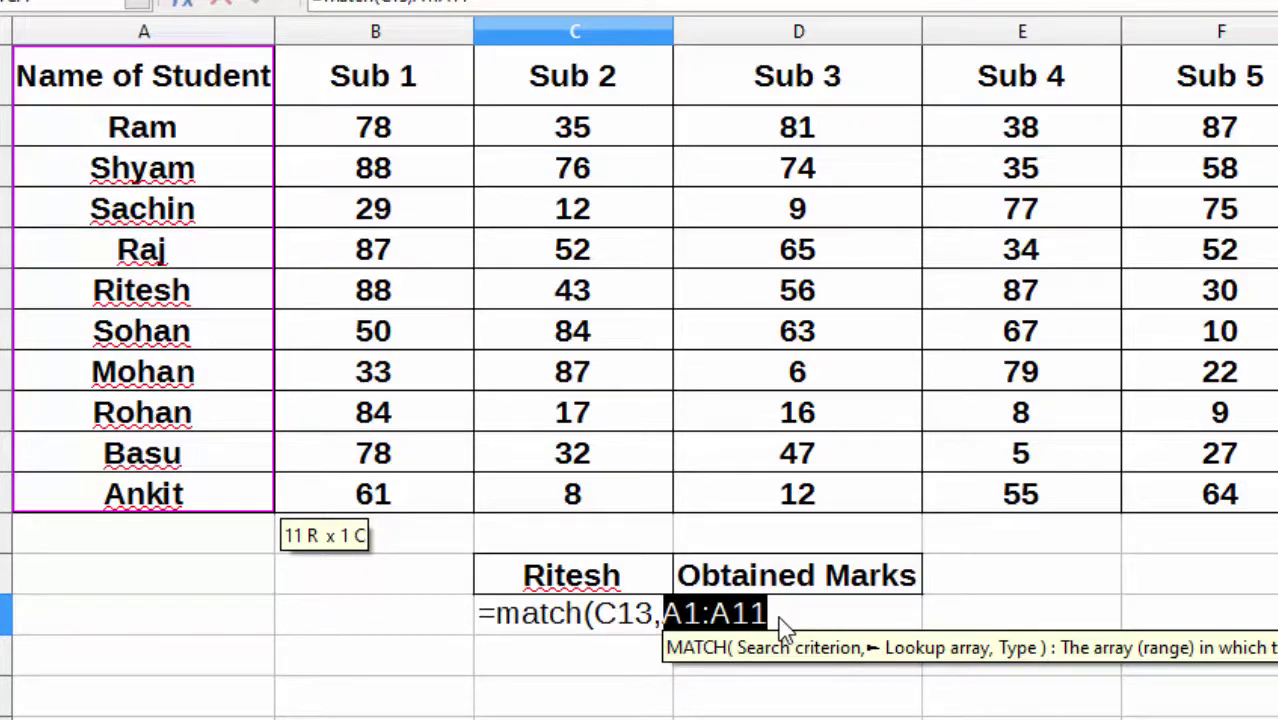
pyautogui.hotkey('shift', 'F4')
pyautogui.write(',0')
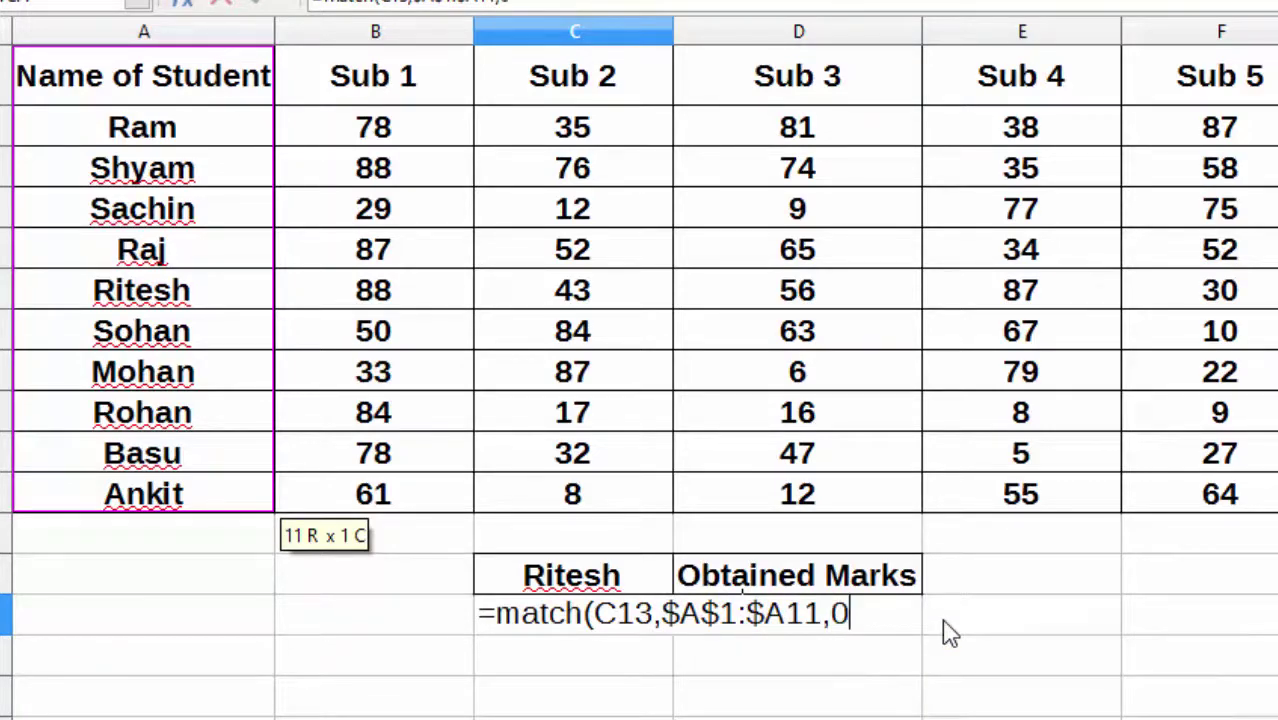
pyautogui.write(')')
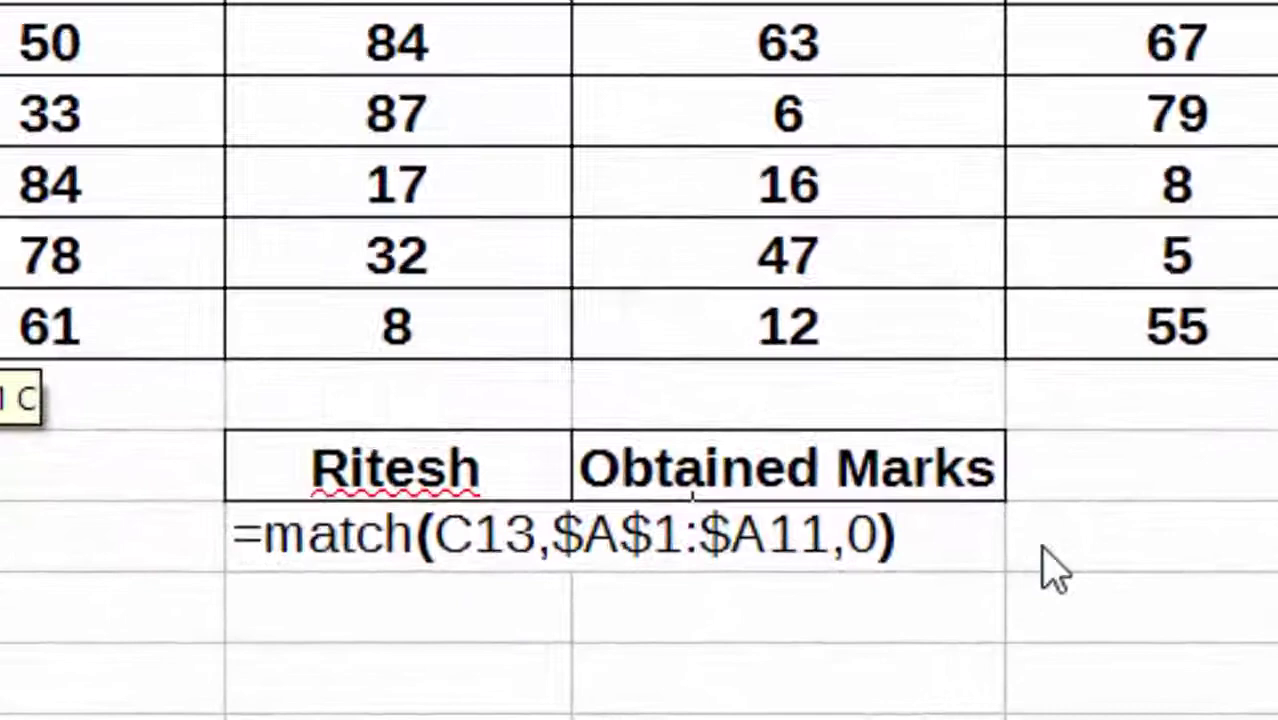
pyautogui.press('Return')
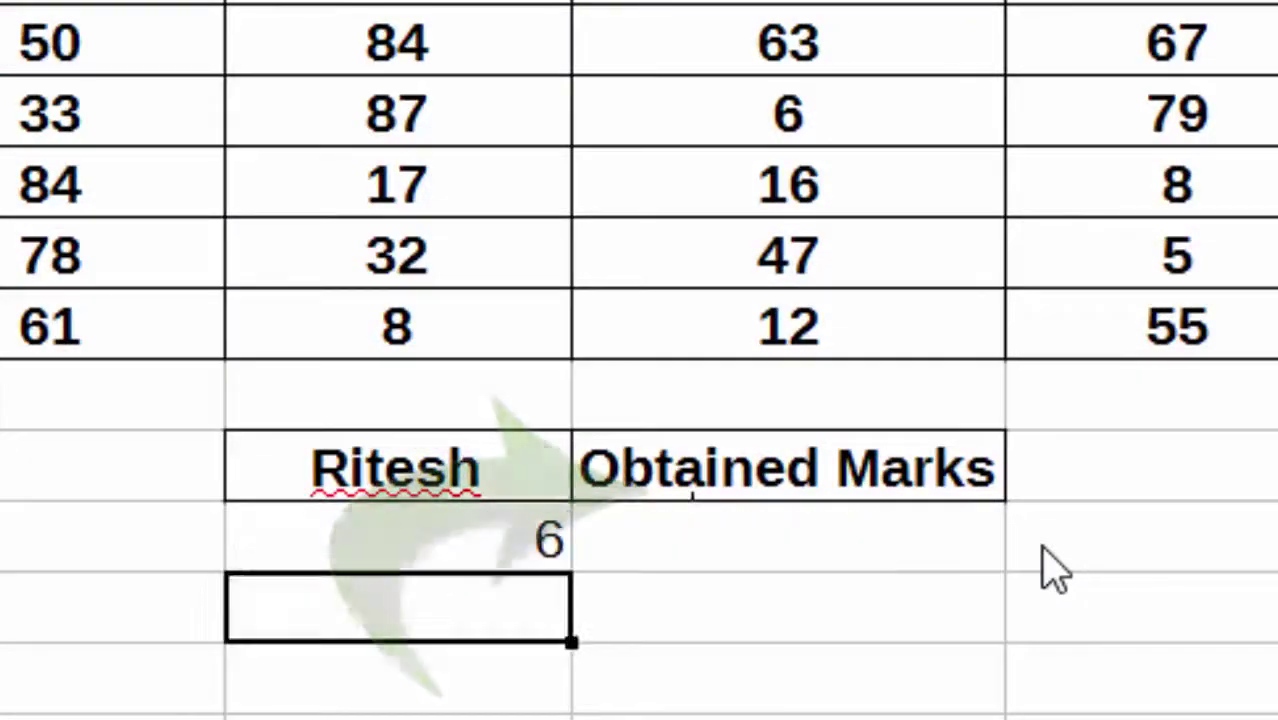
# Step: Start a MATCH formula in D14 on the Obtained Marks heading, discarding trial ranges
pyautogui.click(485, 517)
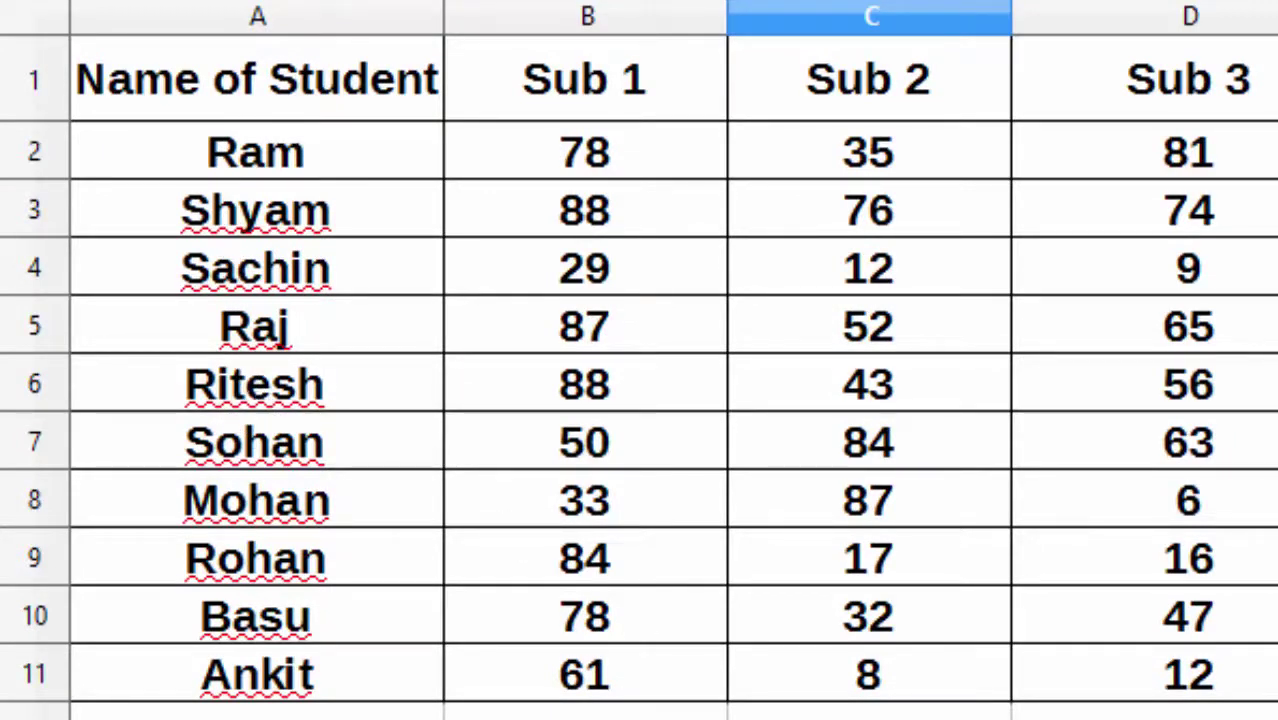
pyautogui.press('Right')
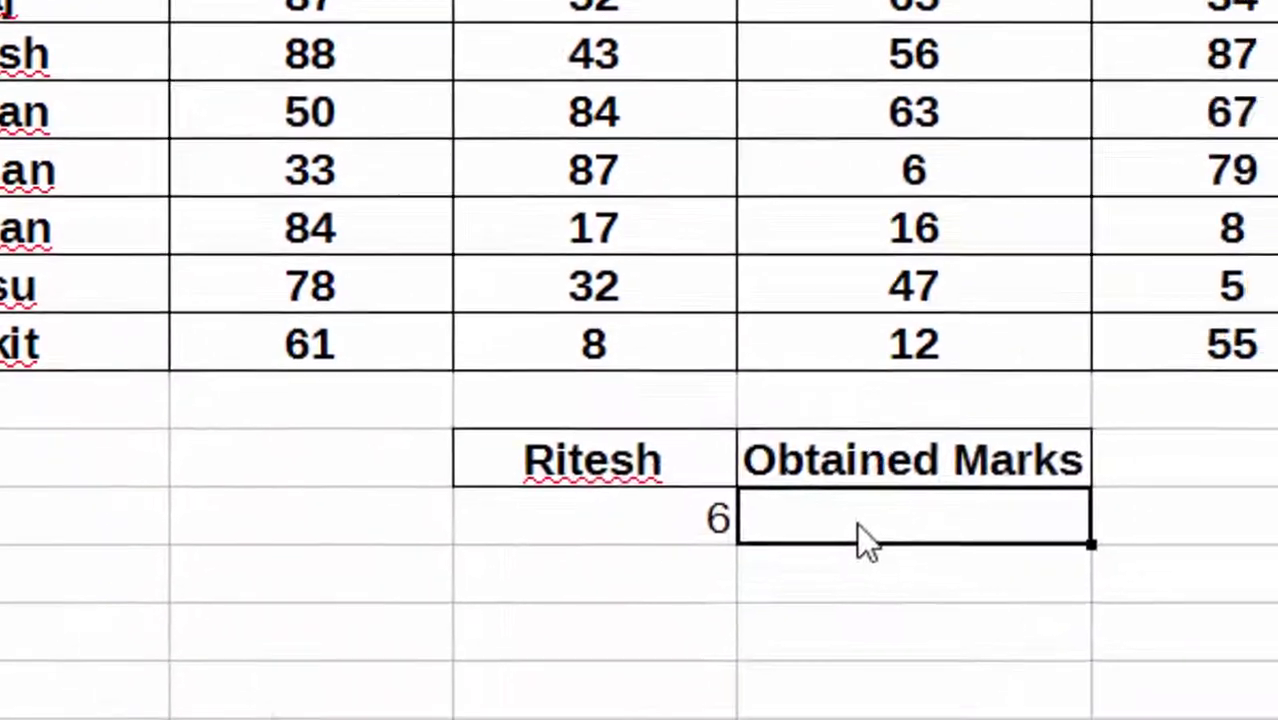
pyautogui.write('=')
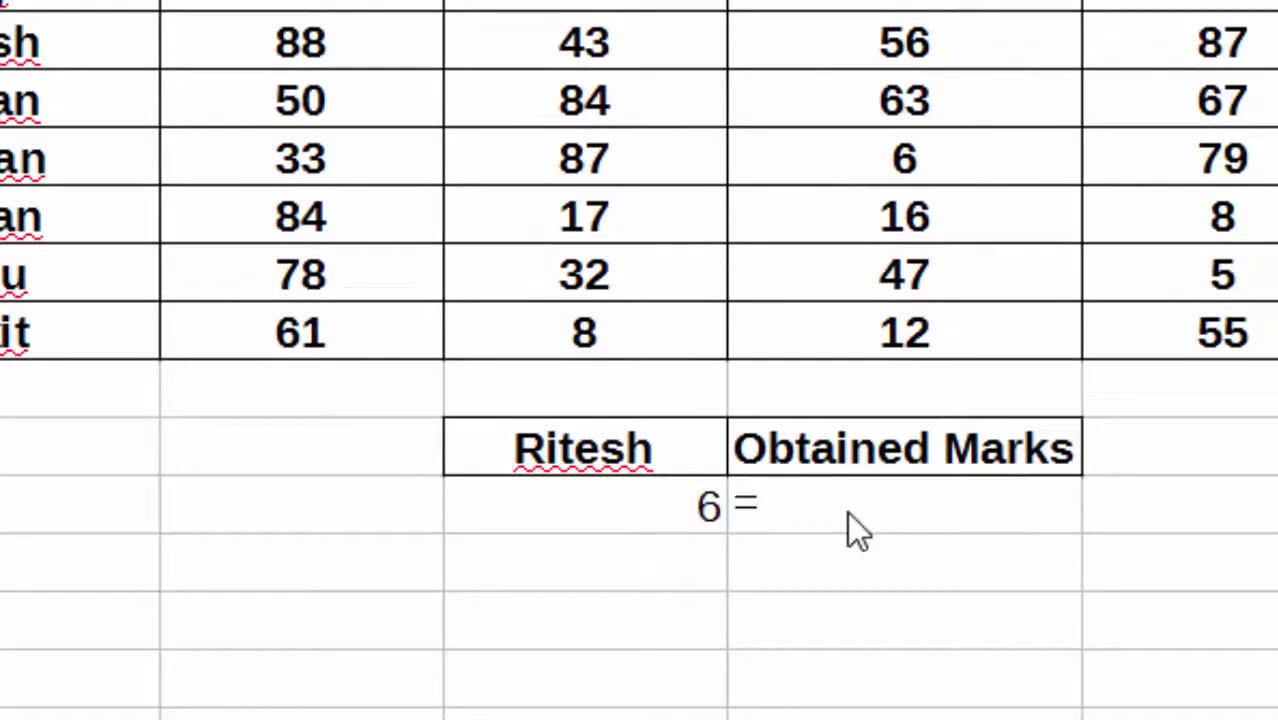
pyautogui.write('matc')
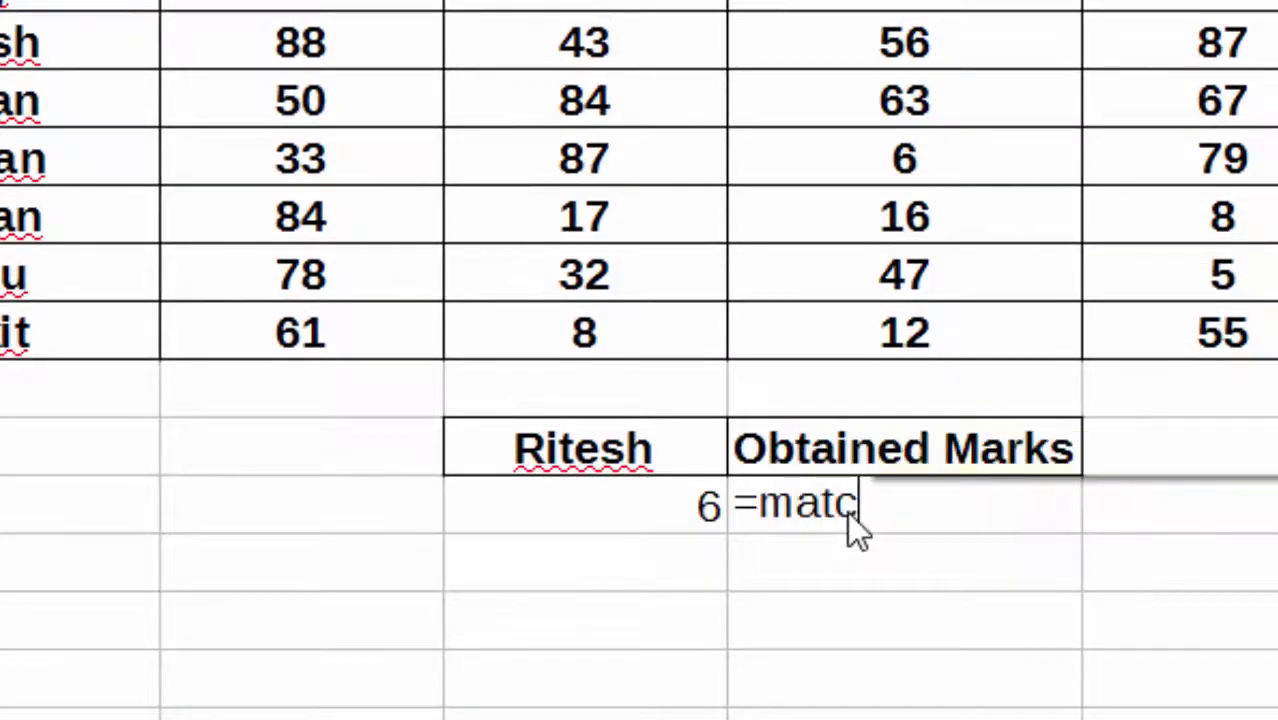
pyautogui.write('h(')
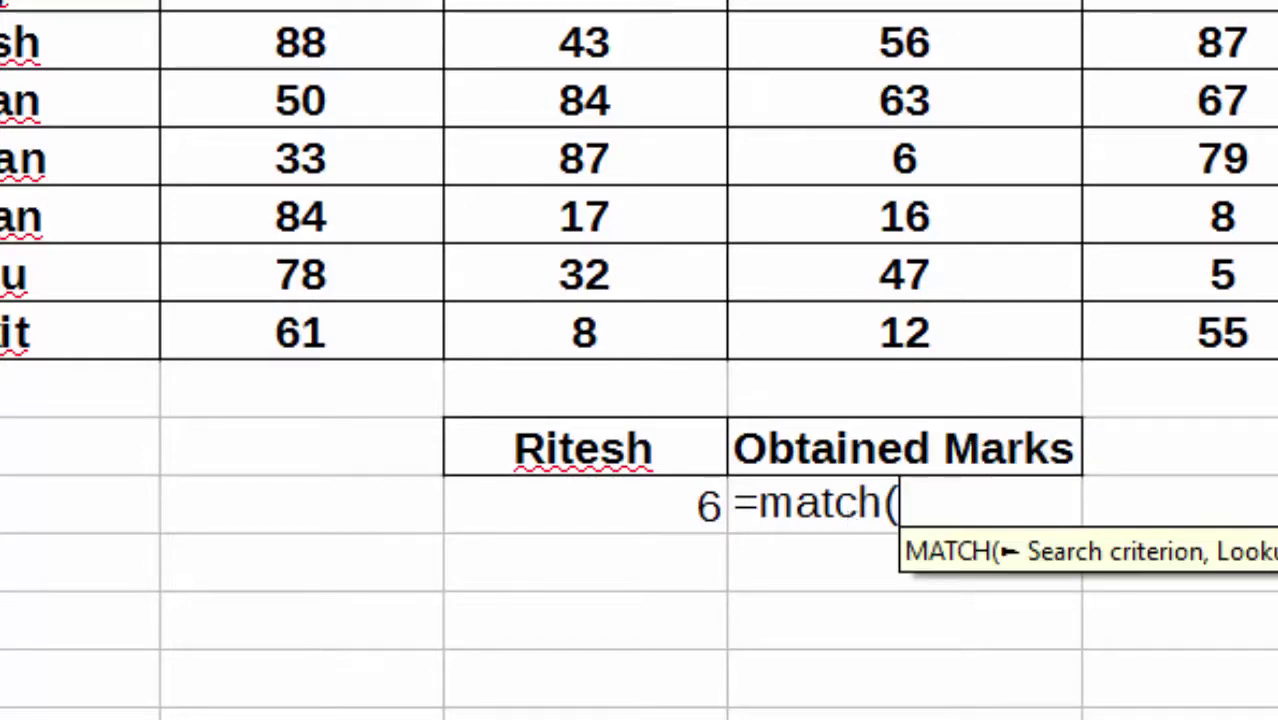
pyautogui.click(925, 456)
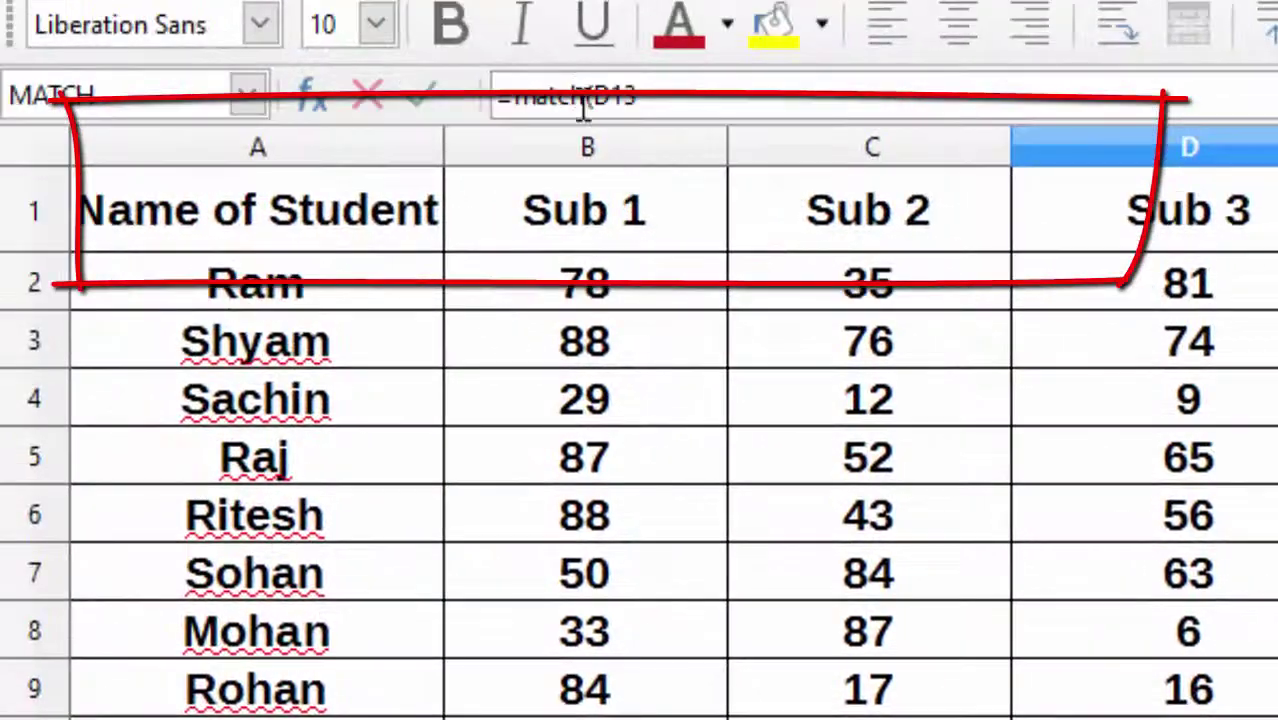
pyautogui.click(362, 143)
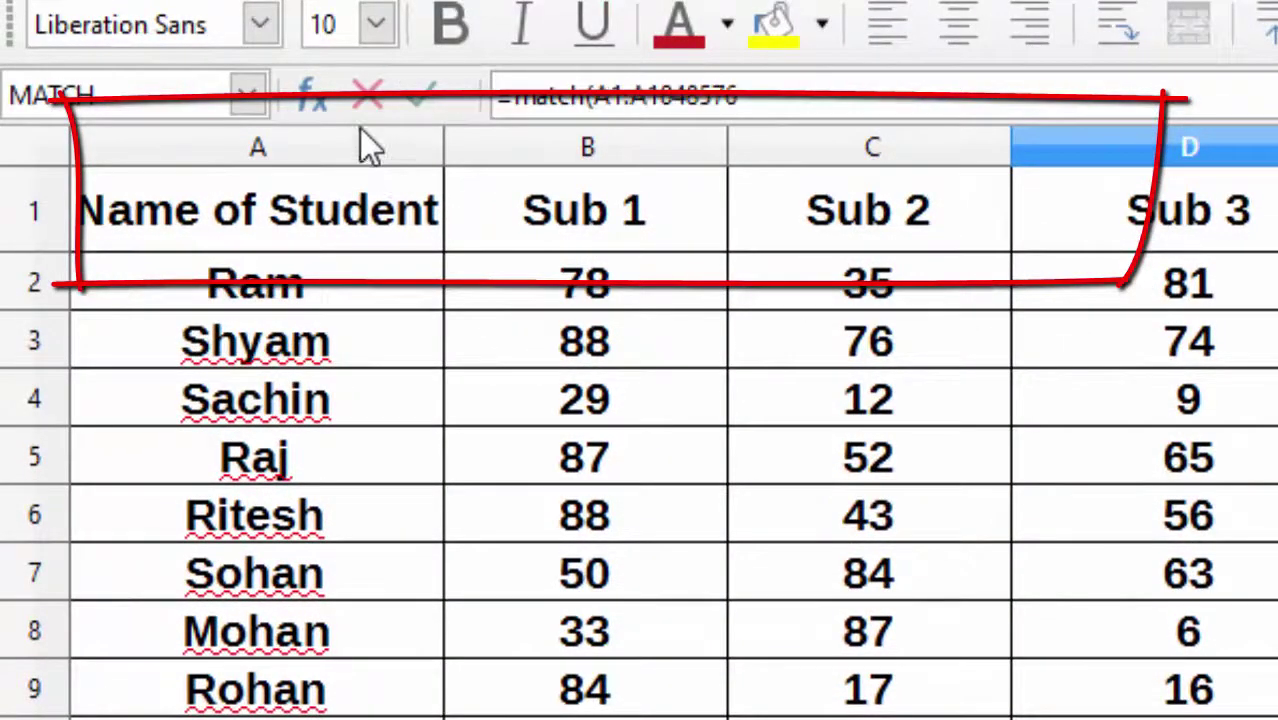
pyautogui.click(688, 135)
pyautogui.click(856, 145)
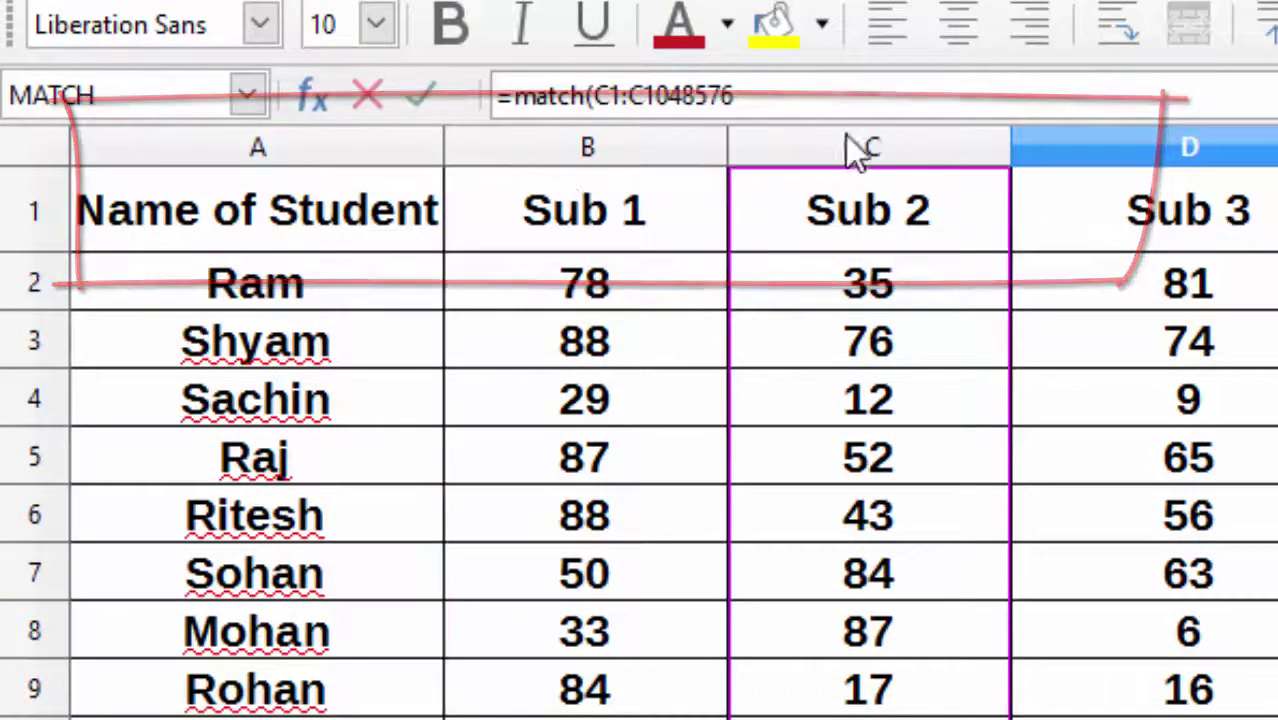
pyautogui.click(55, 200)
pyautogui.click(38, 281)
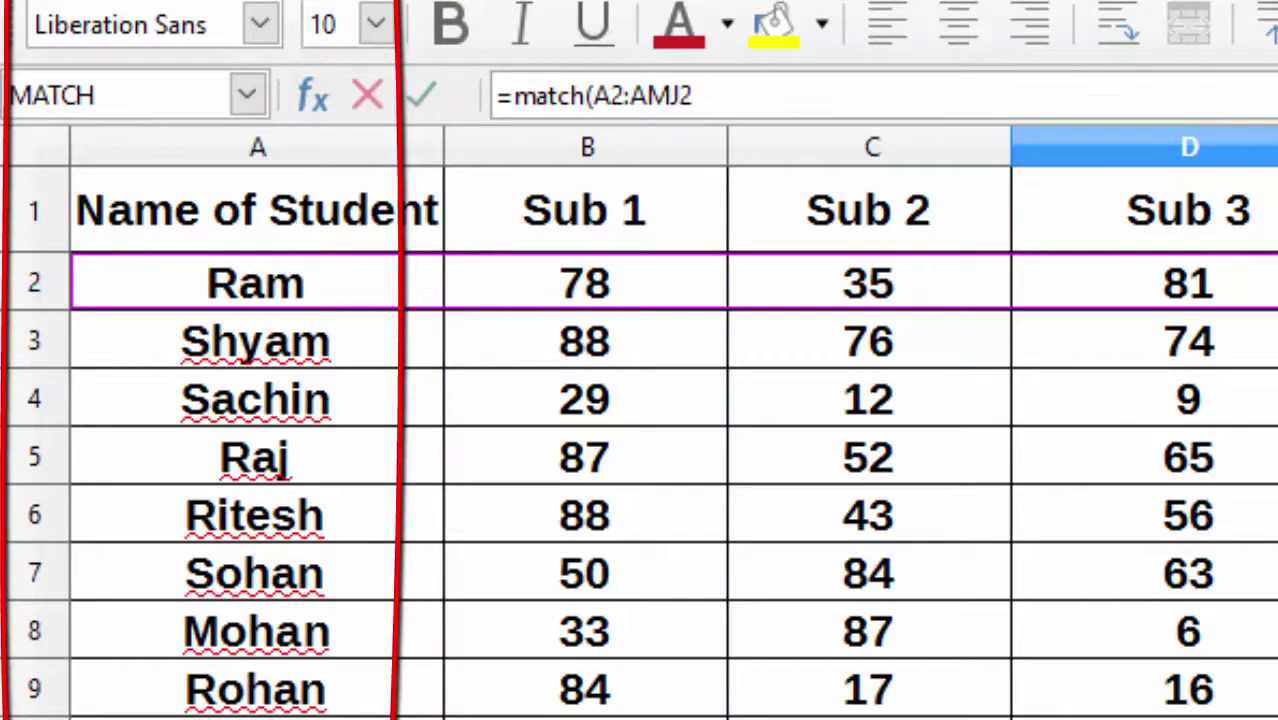
pyautogui.press('BackSpace')
pyautogui.press('BackSpace')
pyautogui.press('BackSpace')
pyautogui.press('BackSpace')
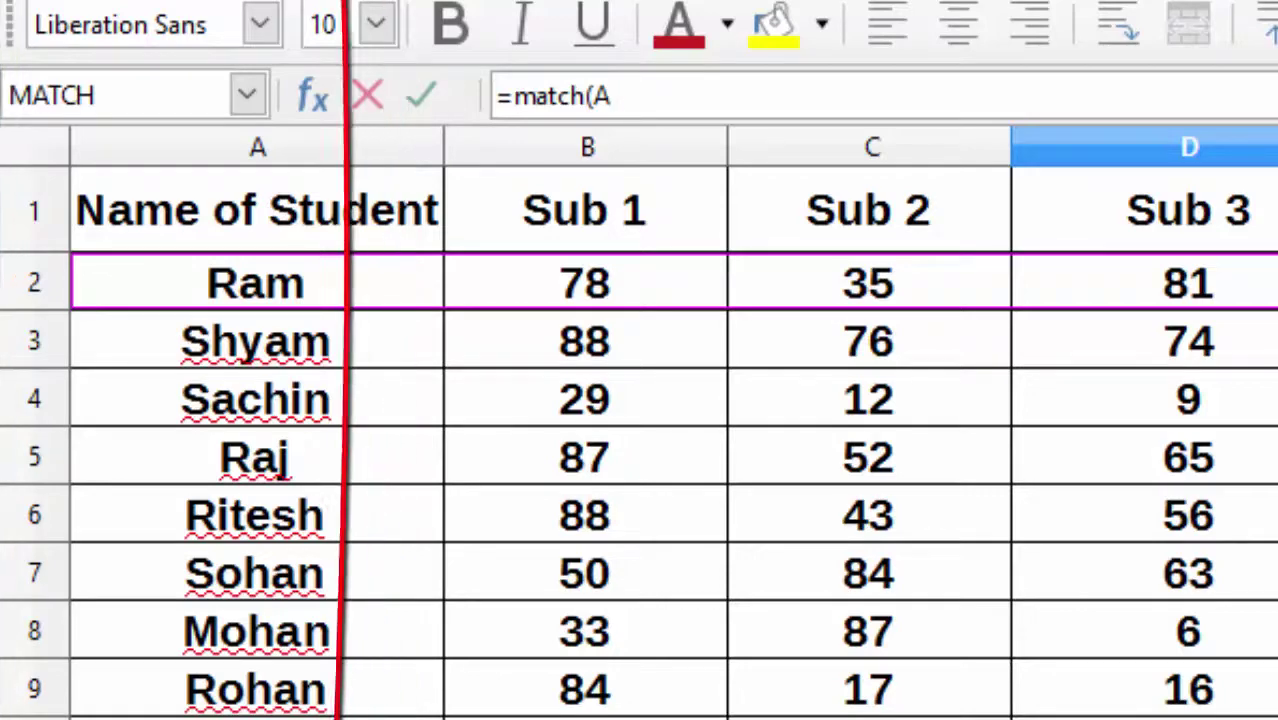
pyautogui.press('BackSpace')
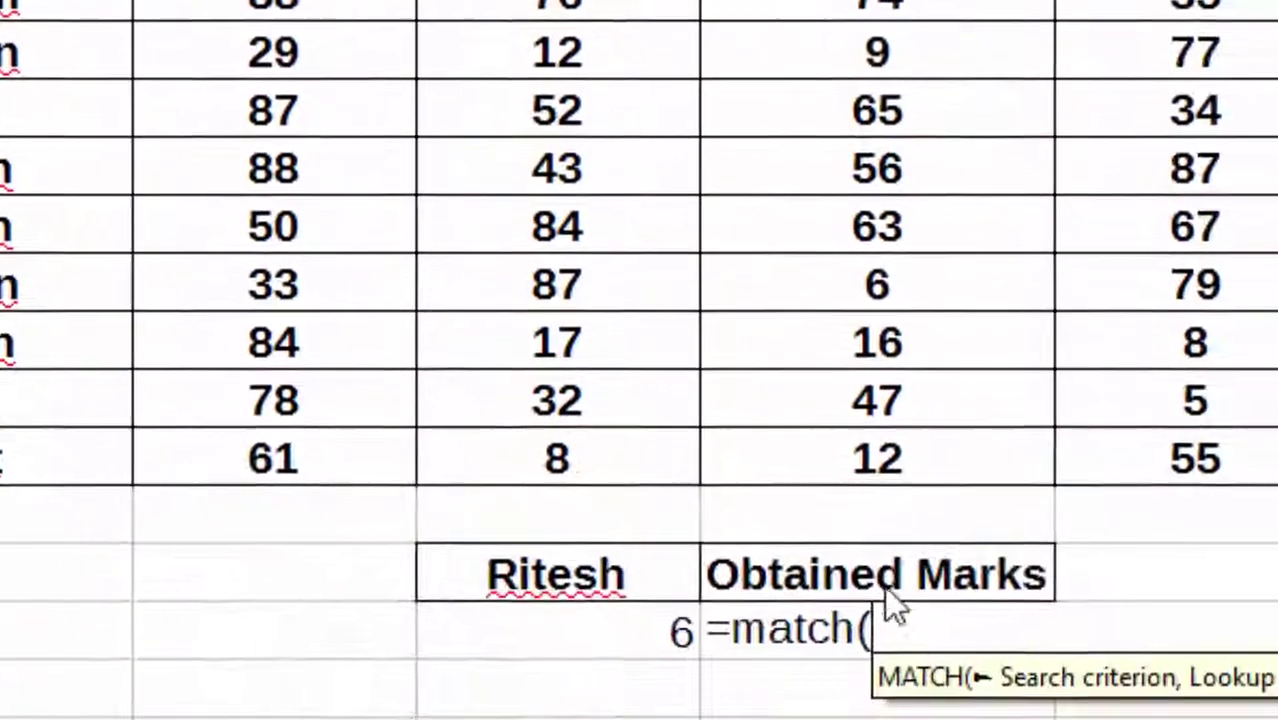
# Step: Finish it as =MATCH(D13,$A$1:$I$1,0), returning column position 7
pyautogui.click(893, 600)
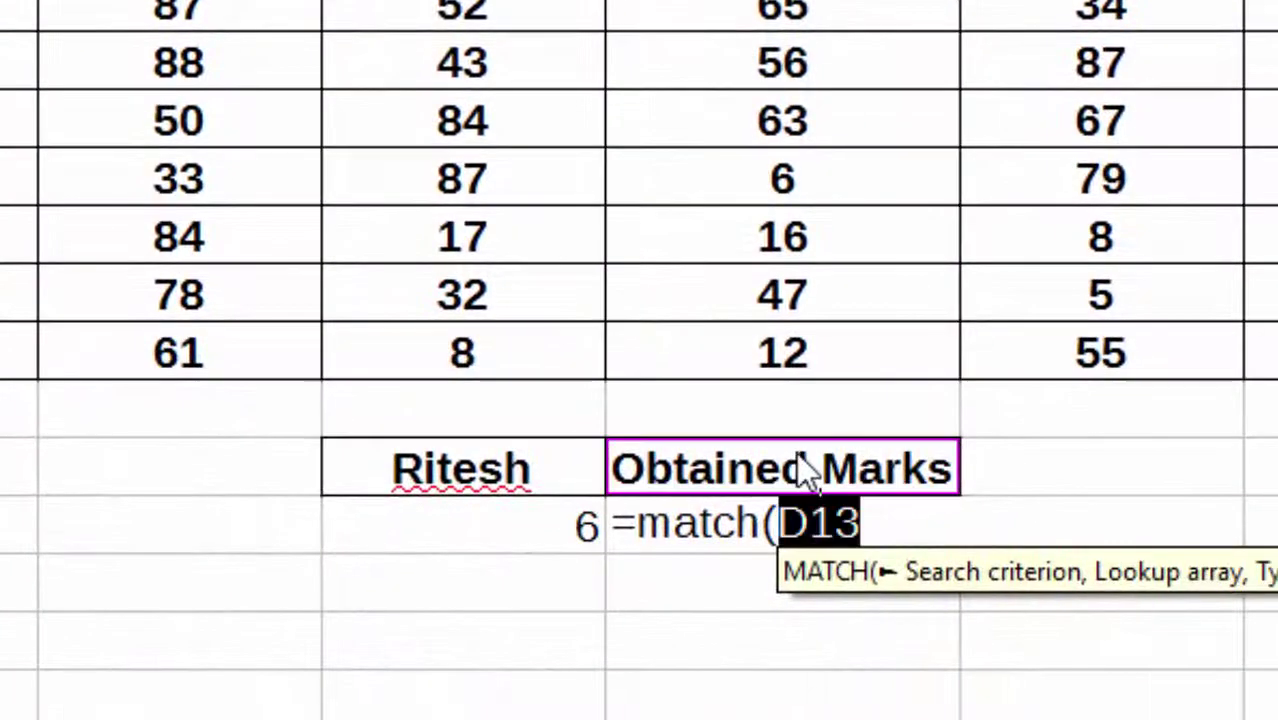
pyautogui.write(',')
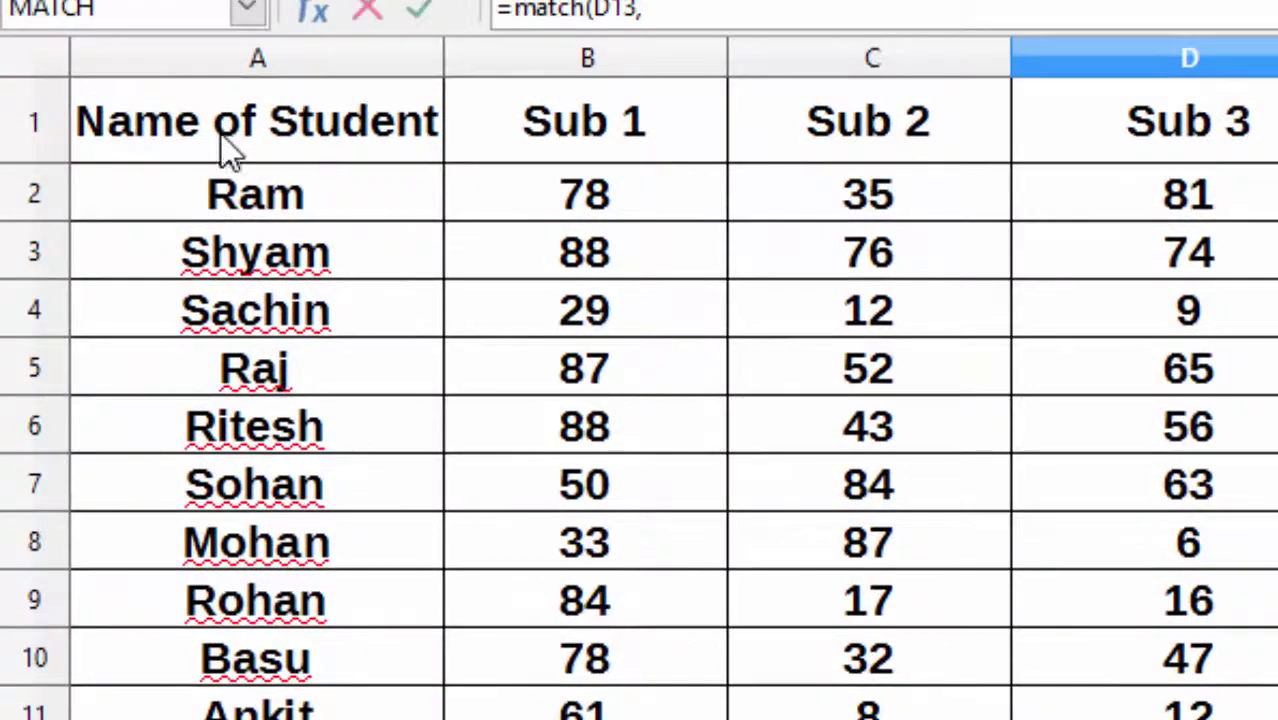
pyautogui.click(250, 135)
pyautogui.moveTo(258, 145)
pyautogui.mouseDown()
pyautogui.moveTo(736, 94)
pyautogui.moveTo(1150, 120)
pyautogui.mouseUp()
pyautogui.moveTo(1040, 211); pyautogui.dragTo(1218, 212)
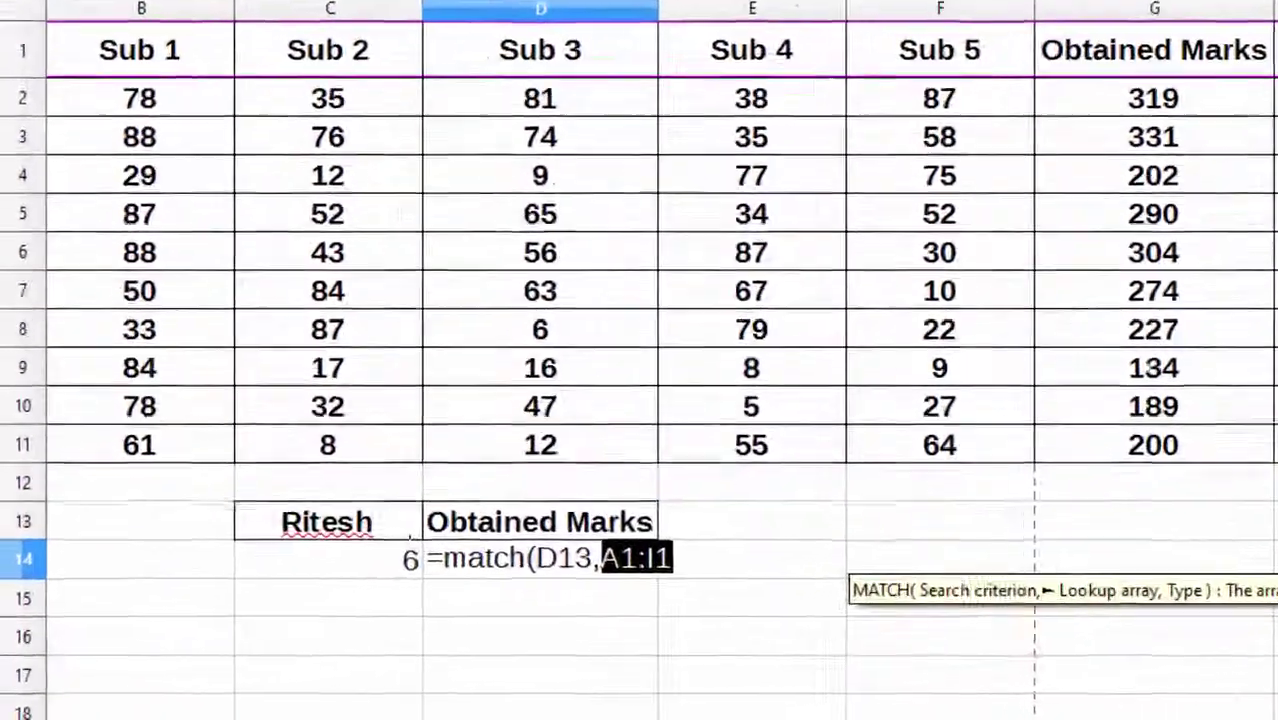
pyautogui.hotkey('shift', 'F4')
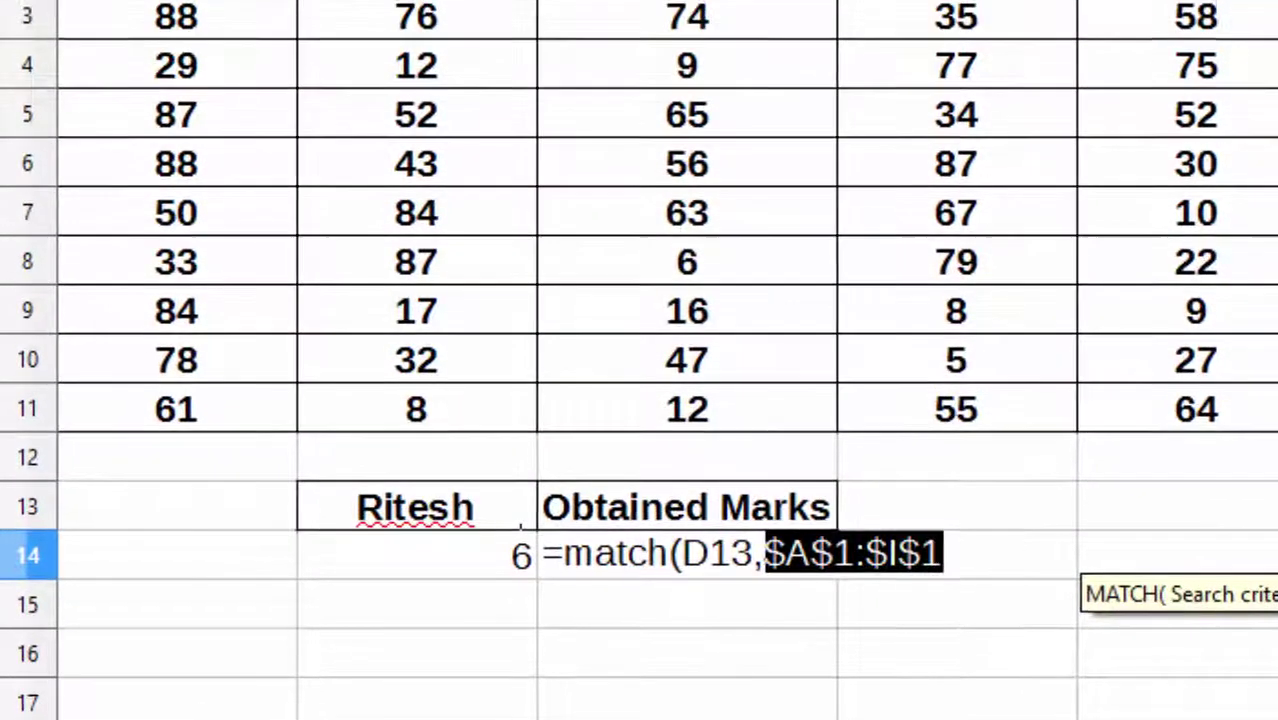
pyautogui.write(',')
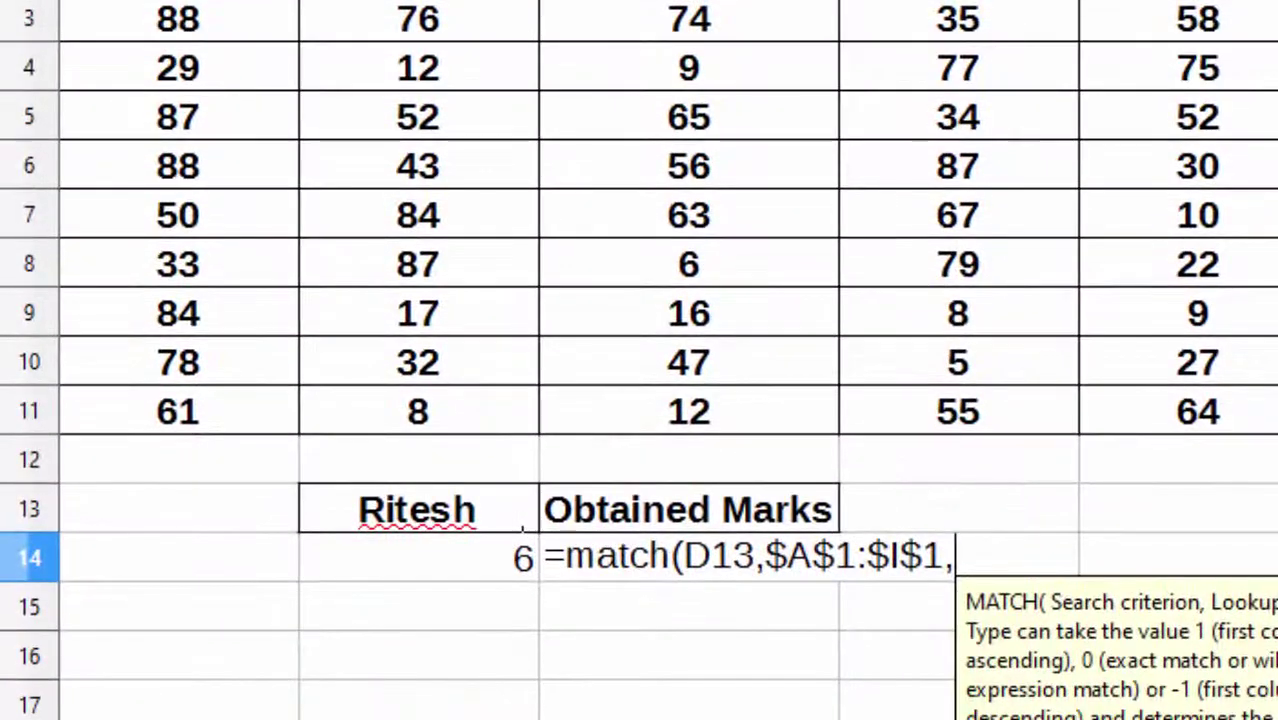
pyautogui.write('0)')
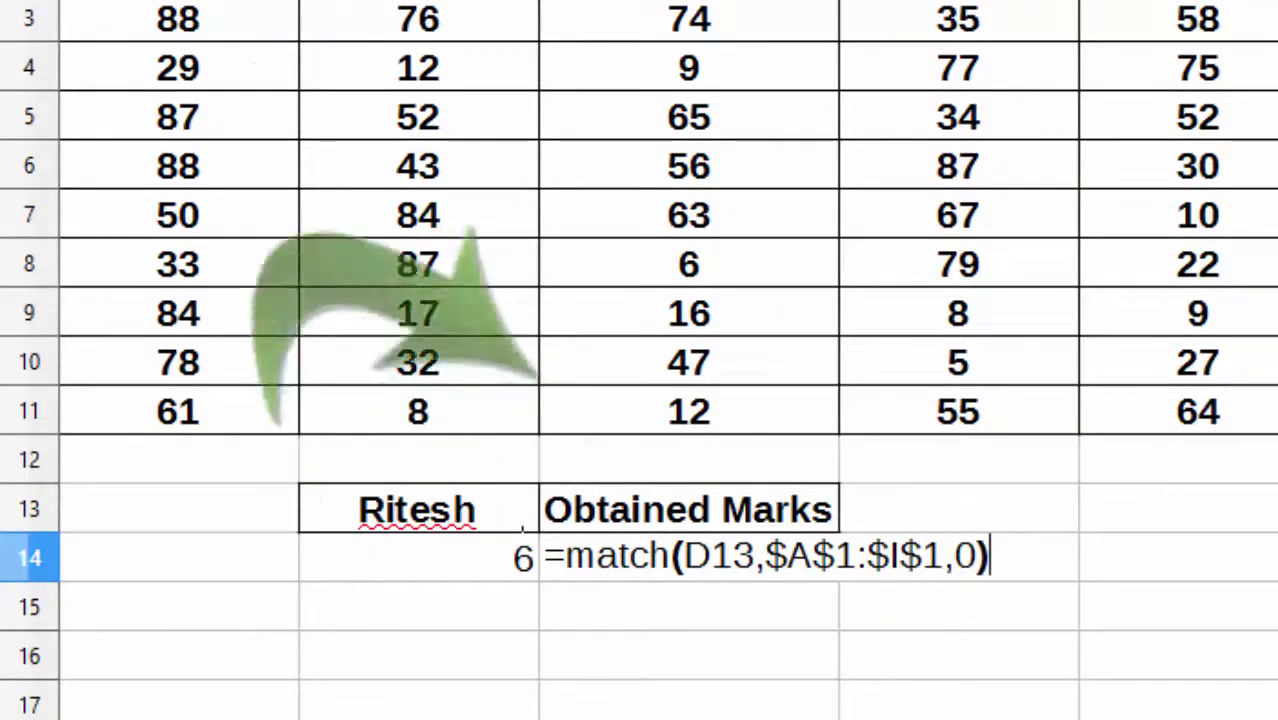
pyautogui.press('Return')
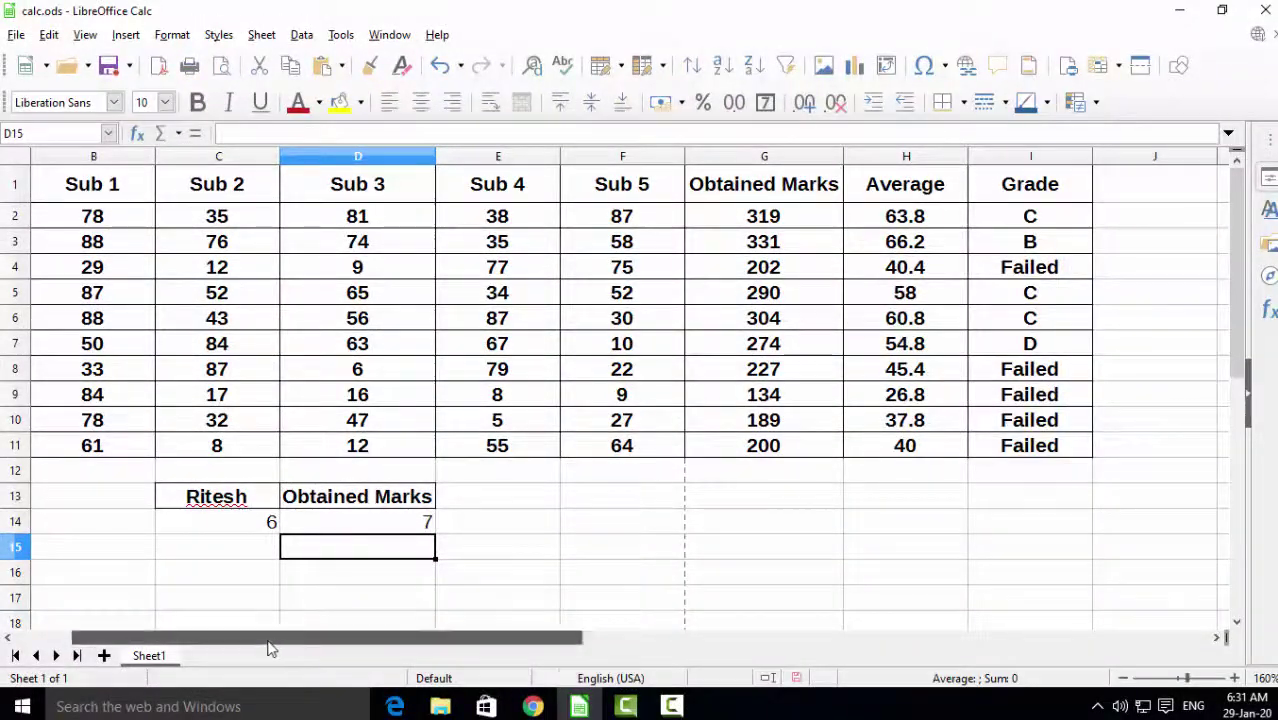
# Step: Replace the student name in C13 with a different student's name
pyautogui.moveTo(278, 640); pyautogui.dragTo(220, 640)
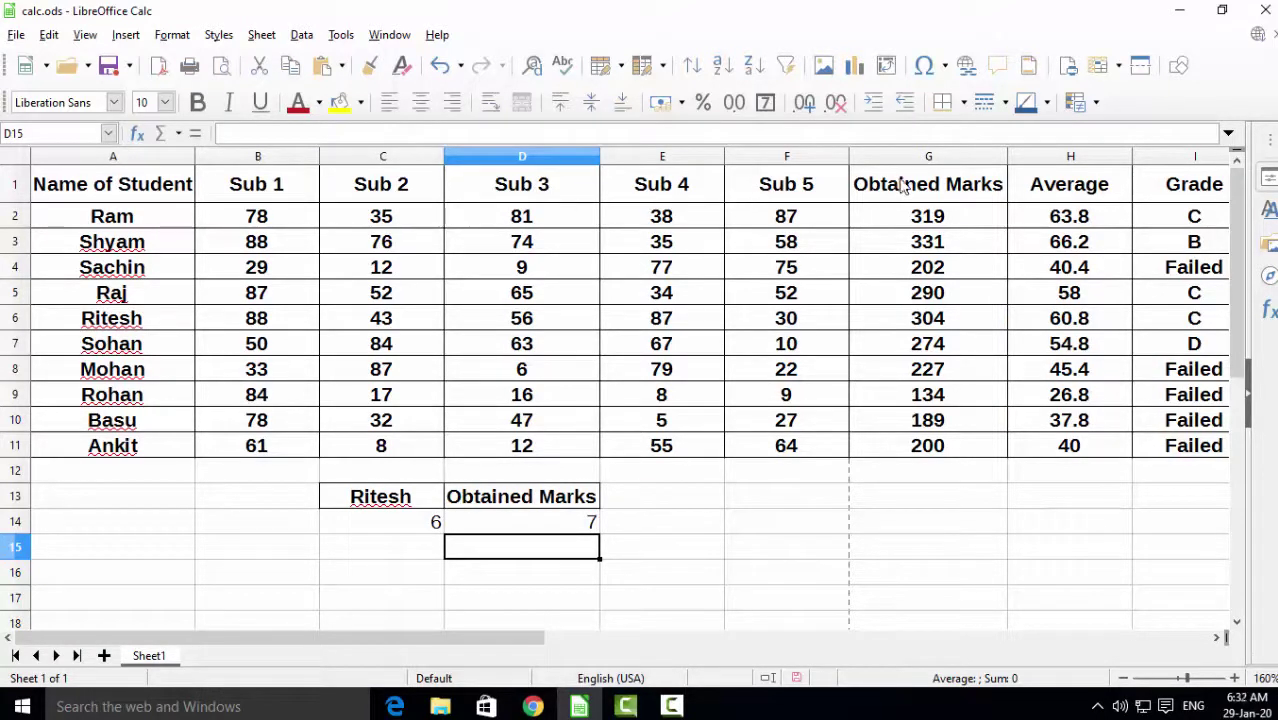
pyautogui.click(368, 500)
pyautogui.doubleClick(368, 500)
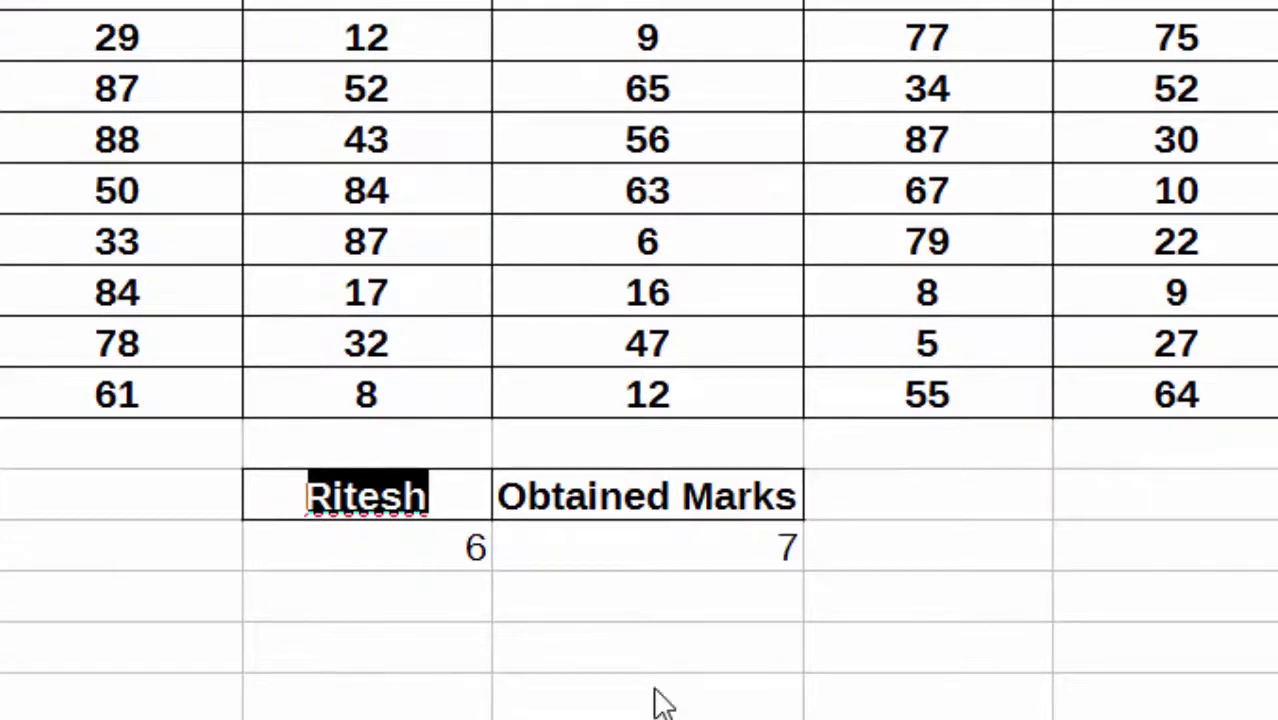
pyautogui.press('Left')
pyautogui.click(465, 648)
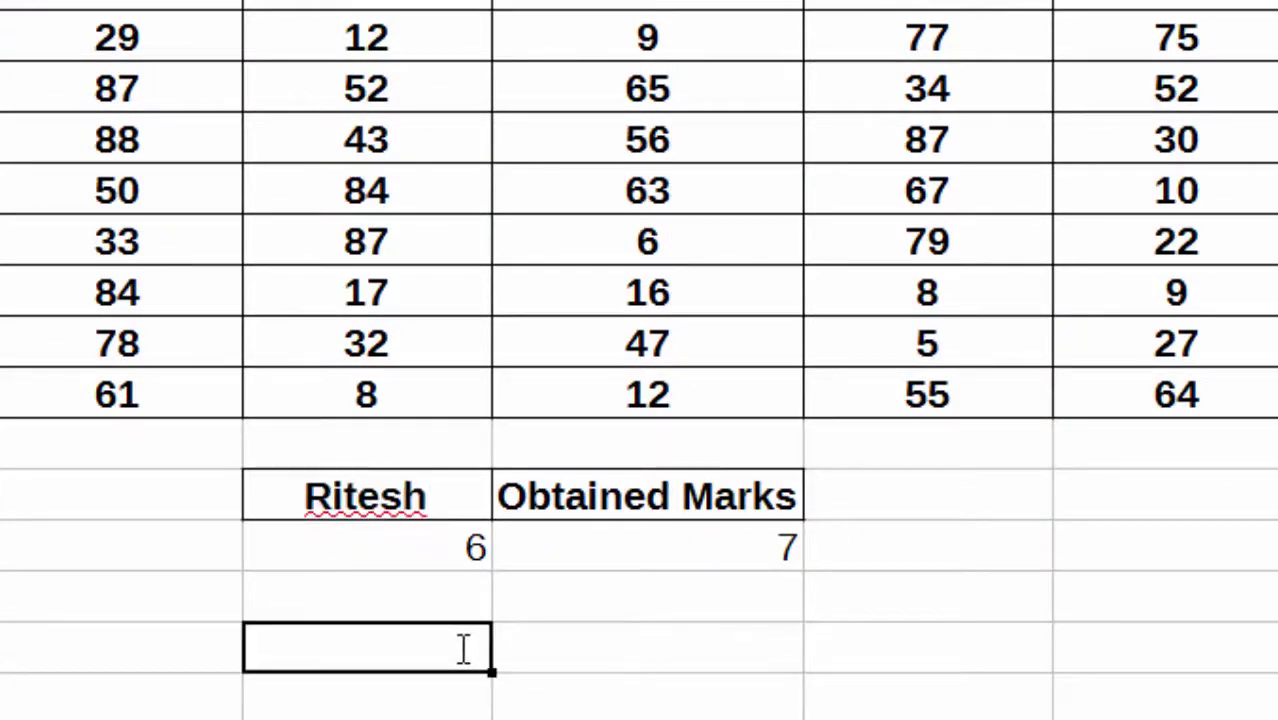
pyautogui.rightClick(395, 495)
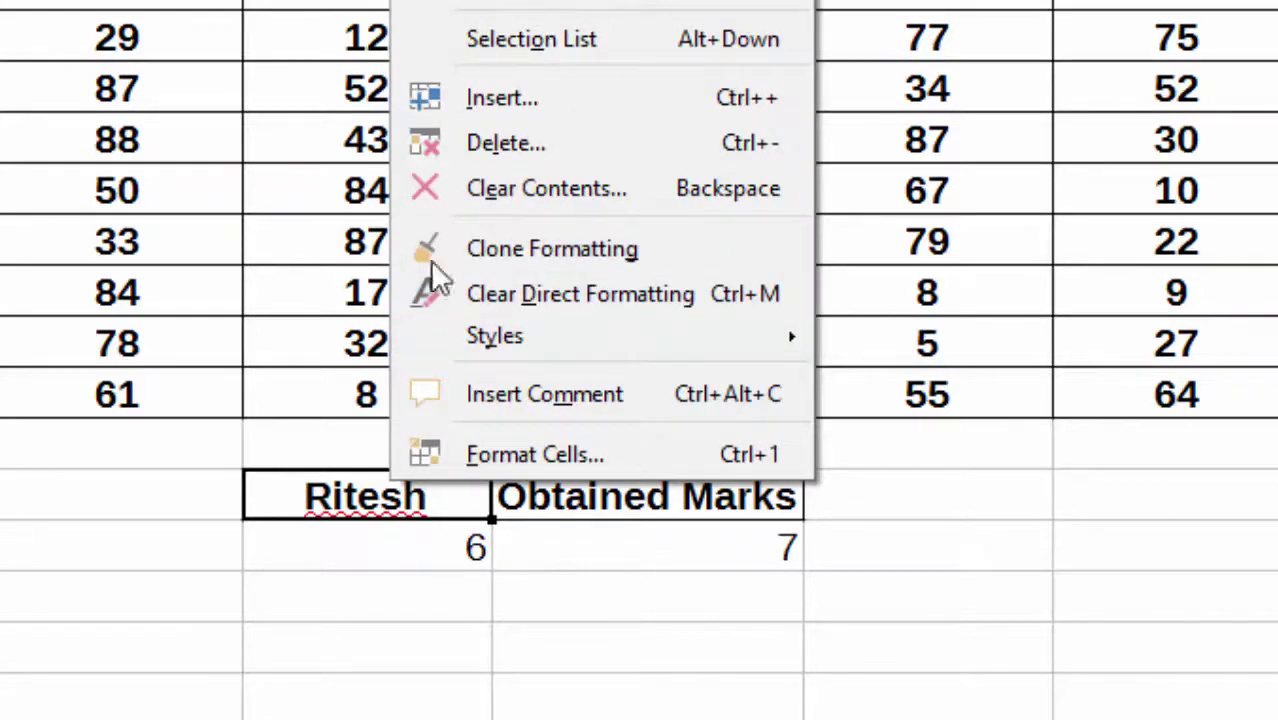
pyautogui.click(442, 518)
pyautogui.doubleClick(438, 503)
pyautogui.doubleClick(433, 497)
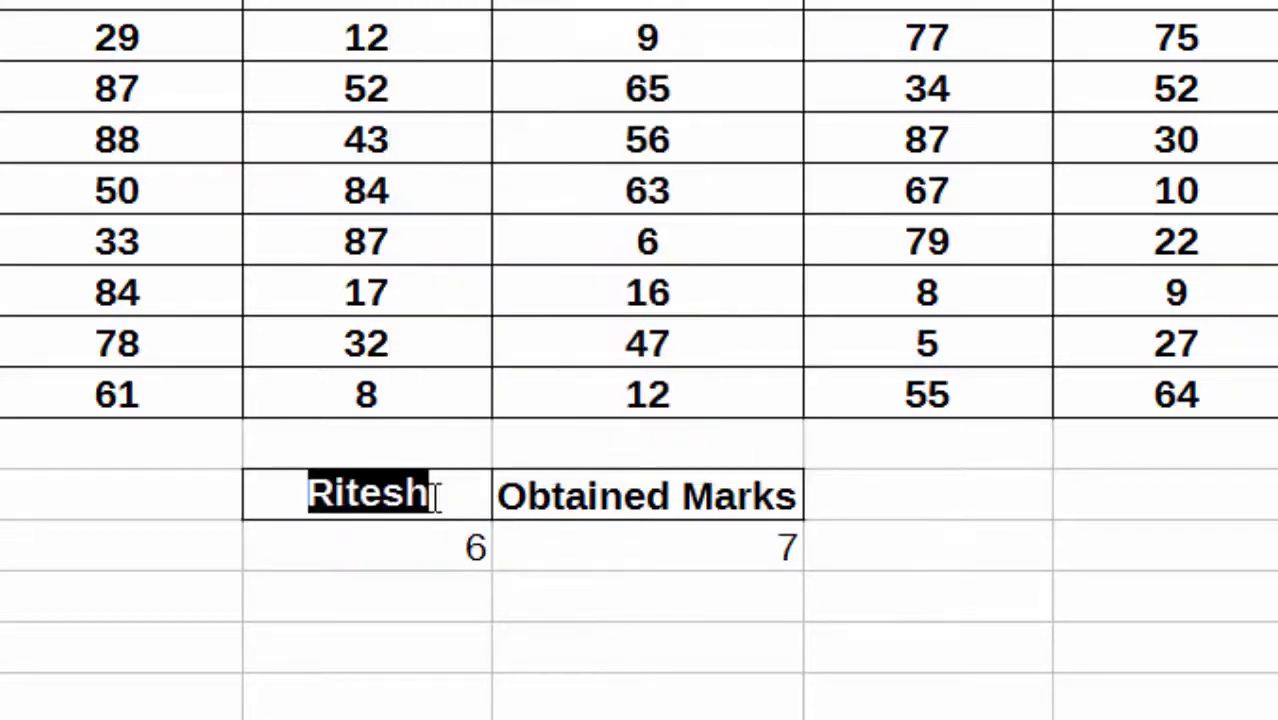
pyautogui.press('BackSpace')
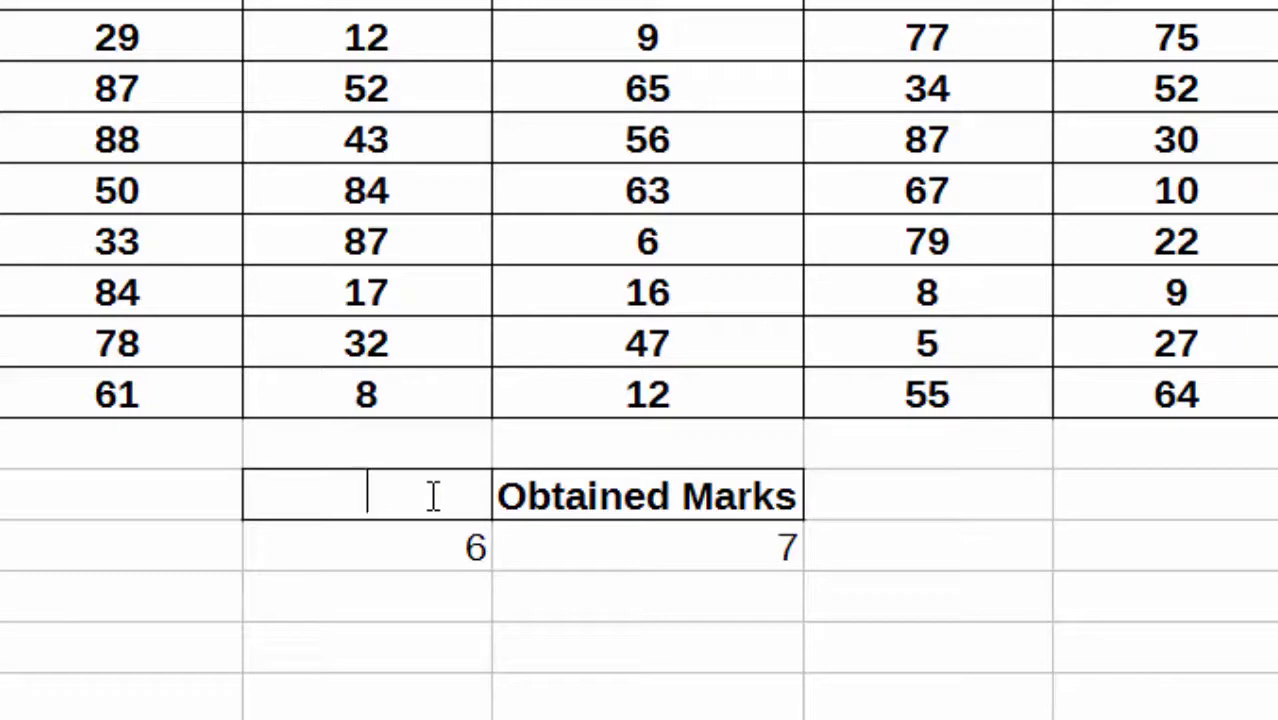
pyautogui.write('Basu')
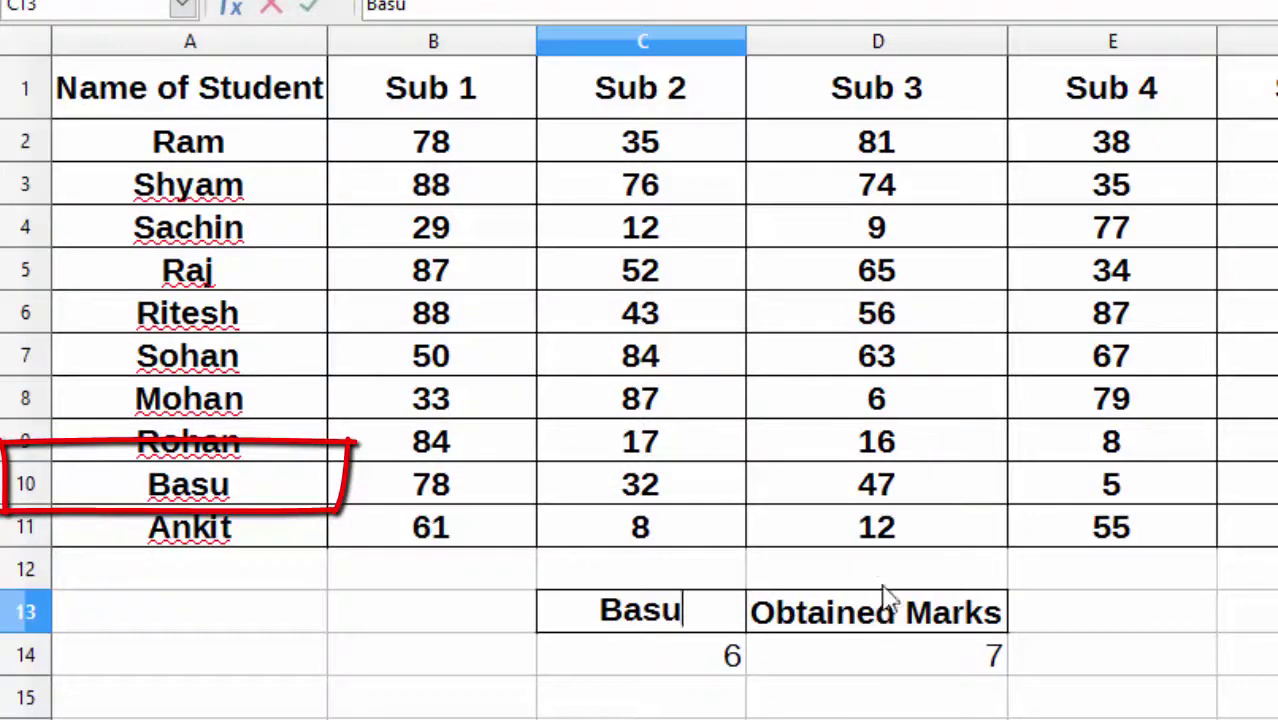
pyautogui.press('Return')
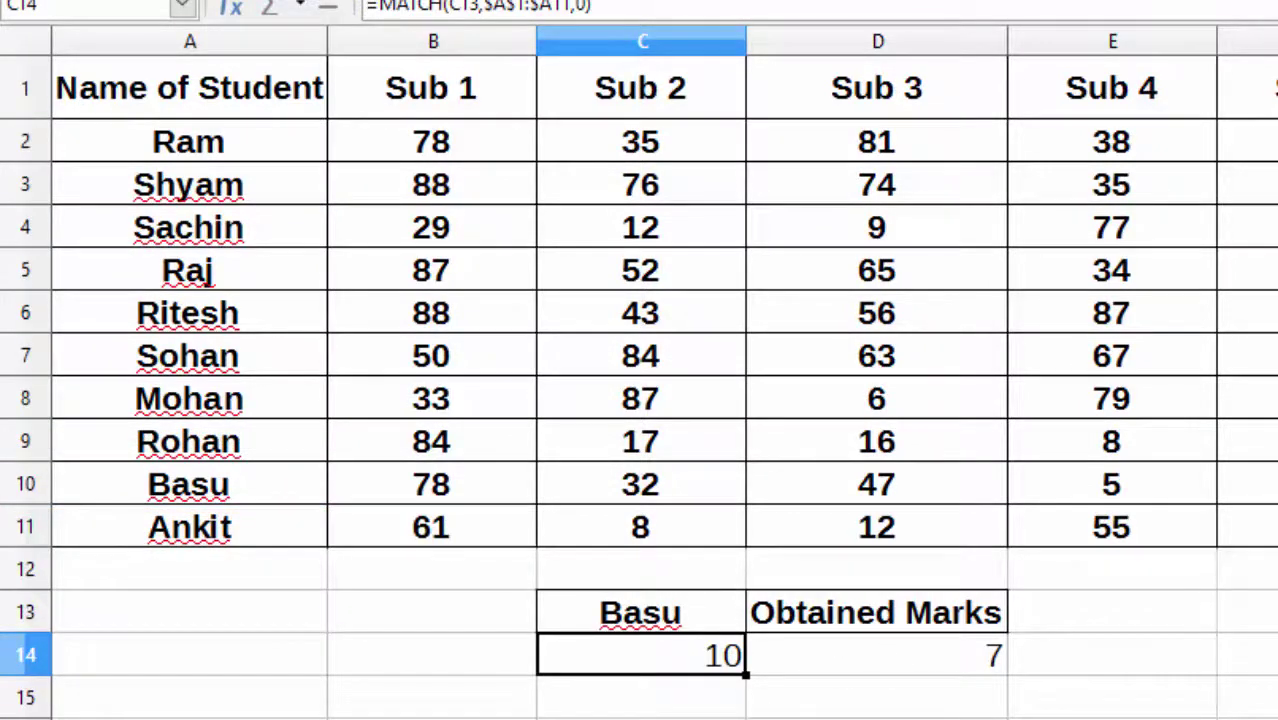
# Step: Check the formulas in D14 and C14, the name match now returning 10
pyautogui.hscroll(1, 640, 360)
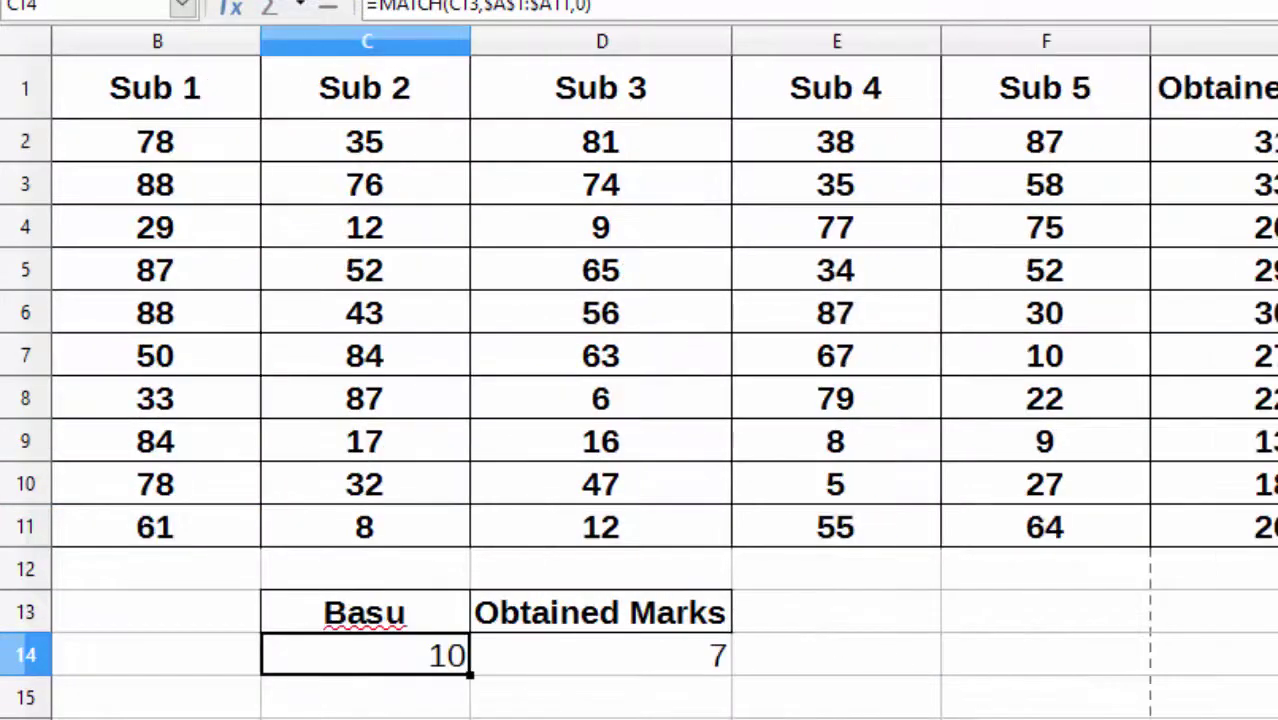
pyautogui.click(670, 672)
pyautogui.click(425, 668)
pyautogui.hscroll(-1, 640, 360)
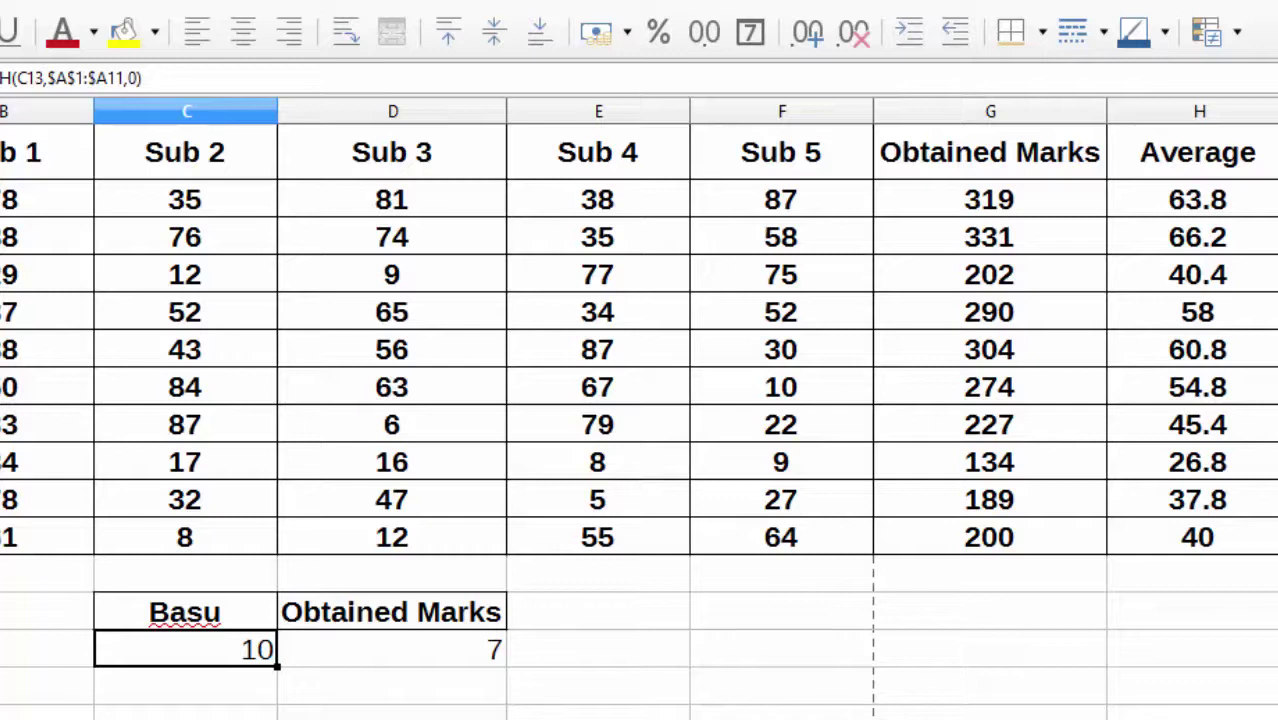
# Step: Start =VLOOKUP(C13,$A$1:$I$11, in an empty cell below the table
pyautogui.click(519, 712)
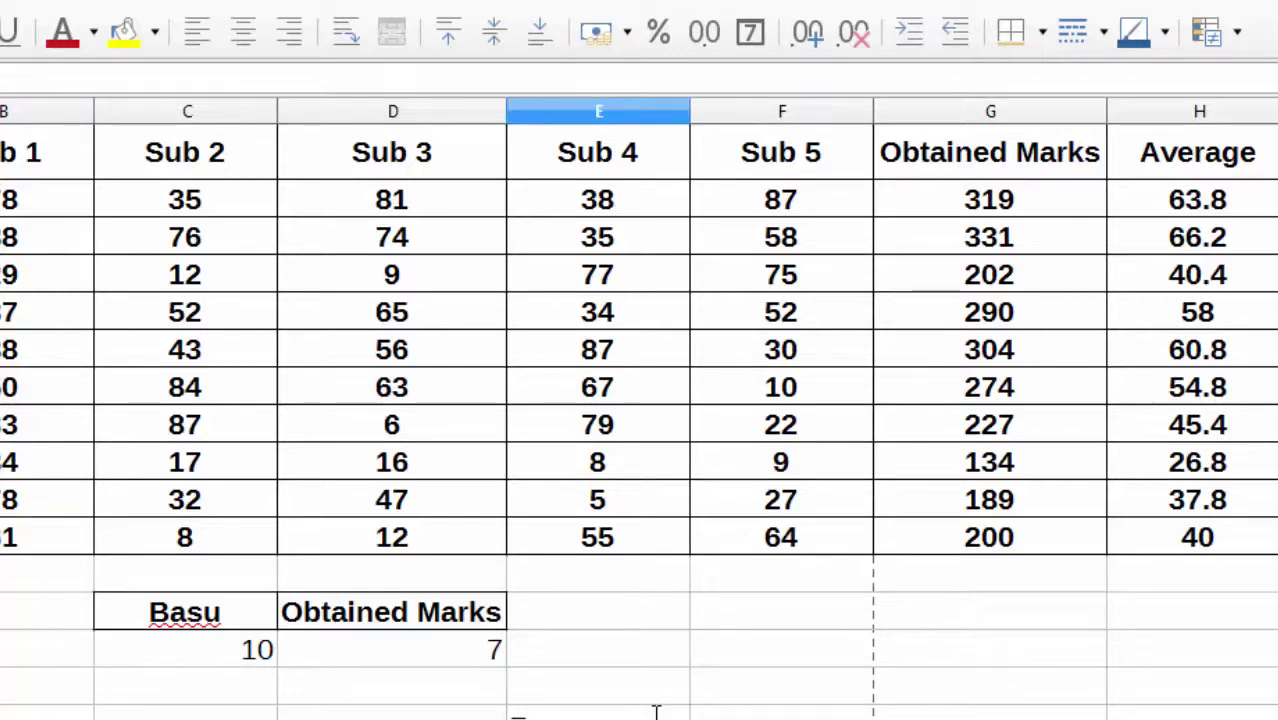
pyautogui.write('=vlo')
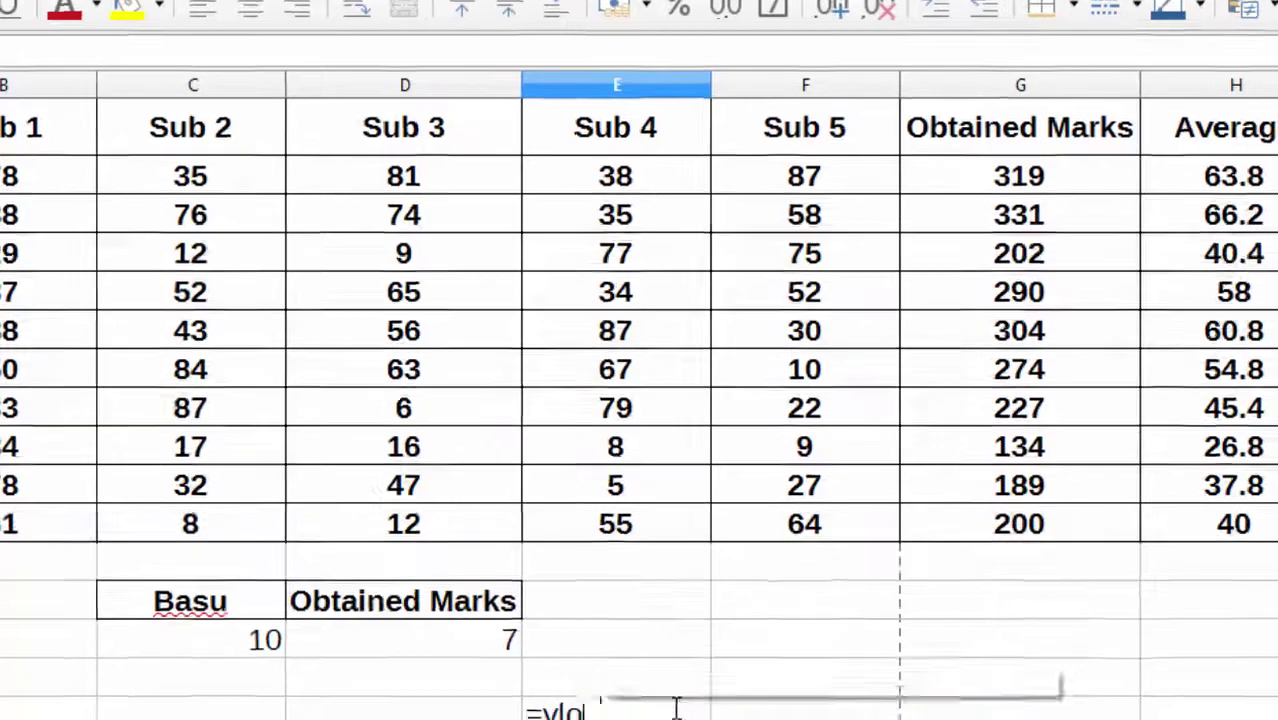
pyautogui.write('ok')
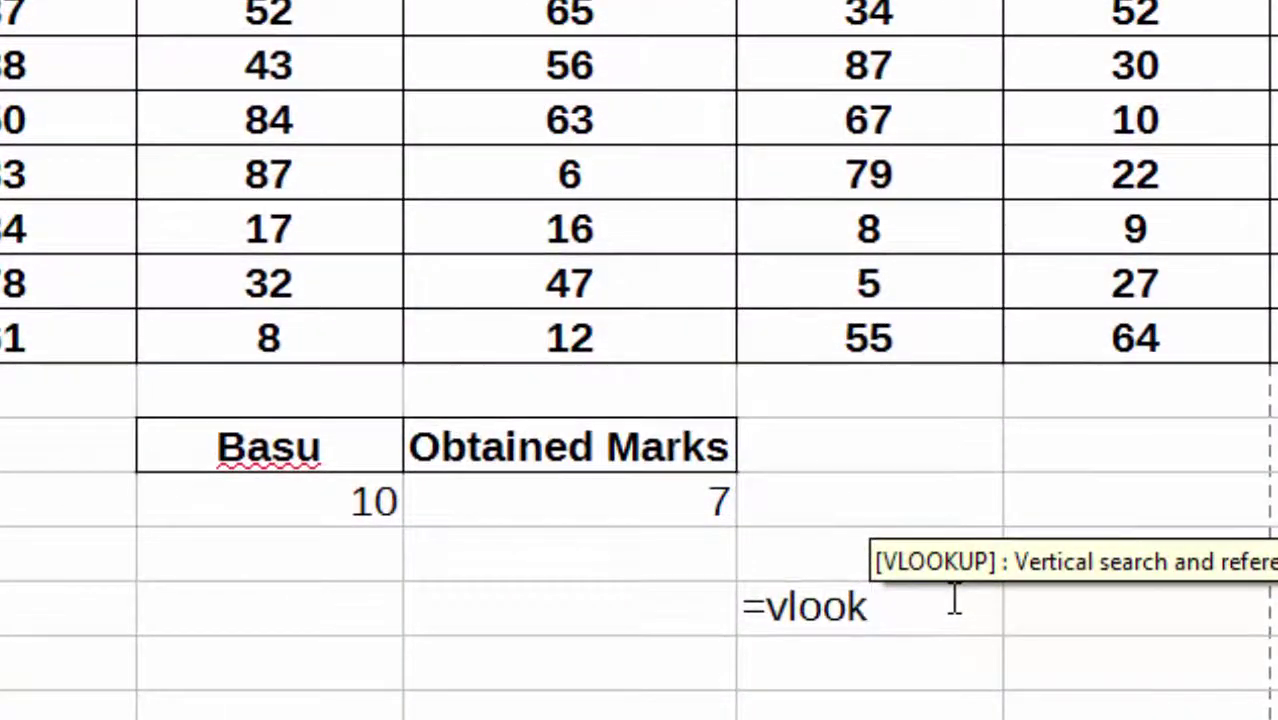
pyautogui.write('up')
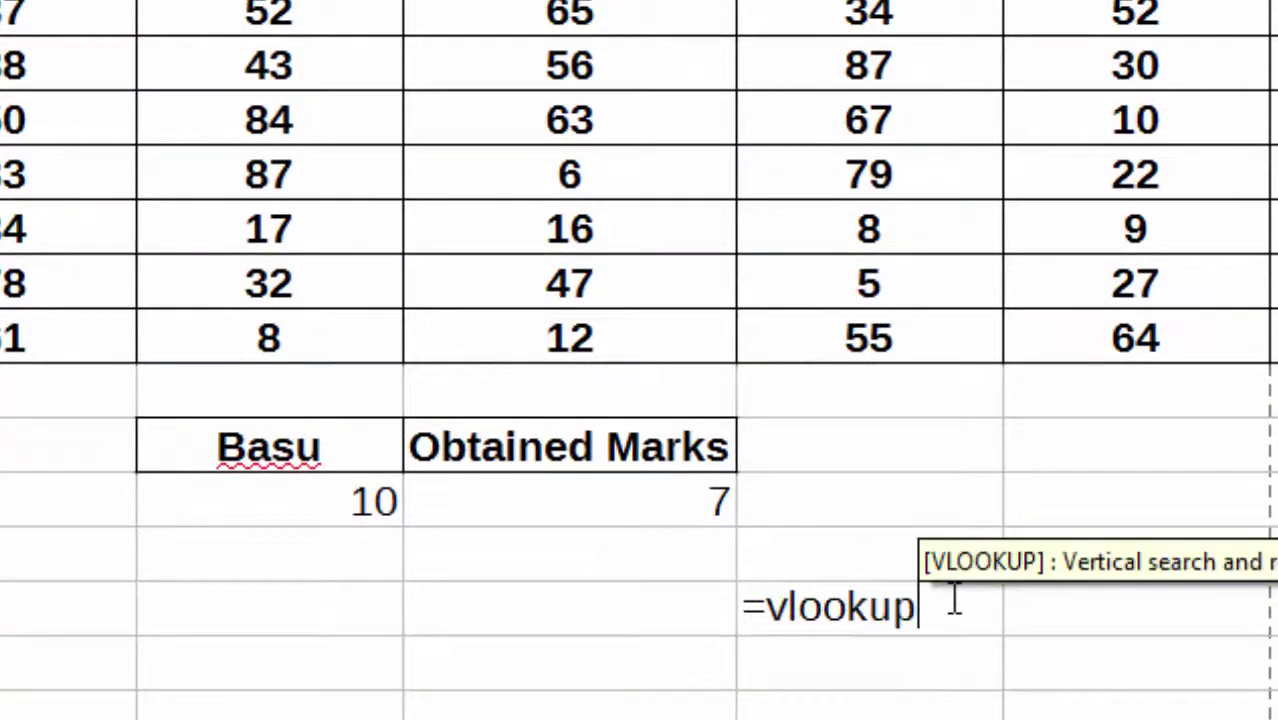
pyautogui.write('(')
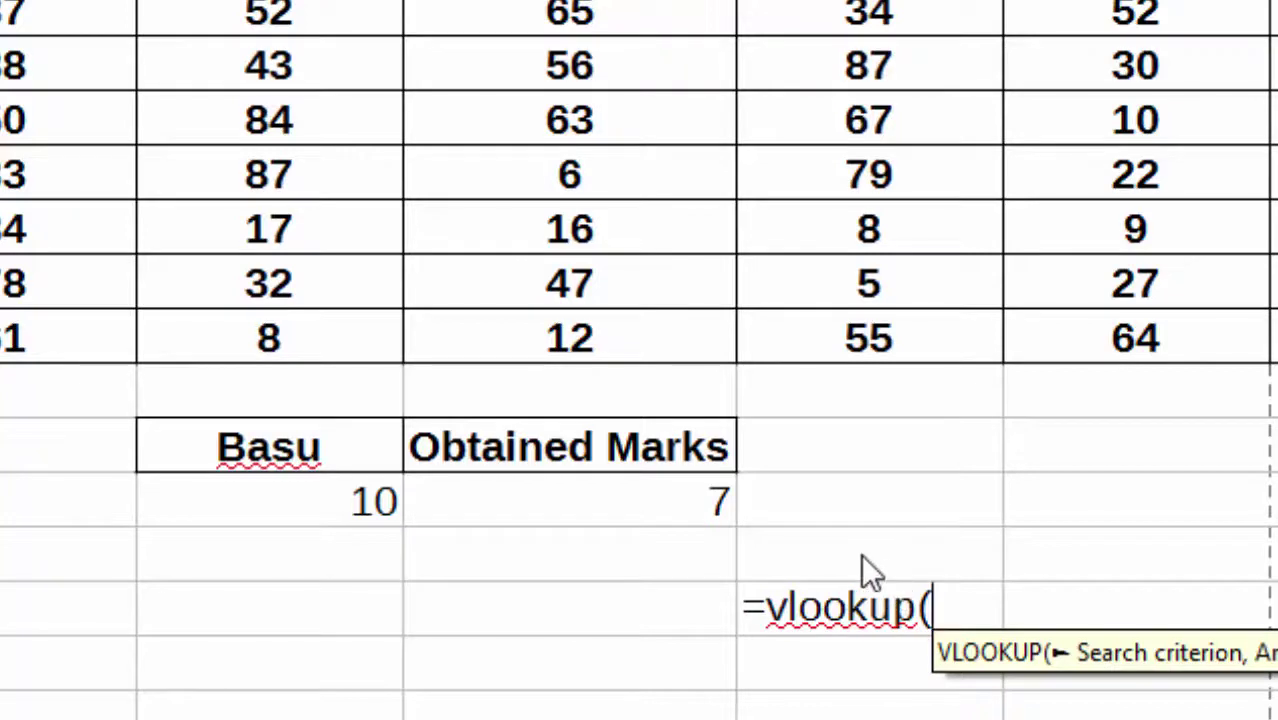
pyautogui.click(262, 449)
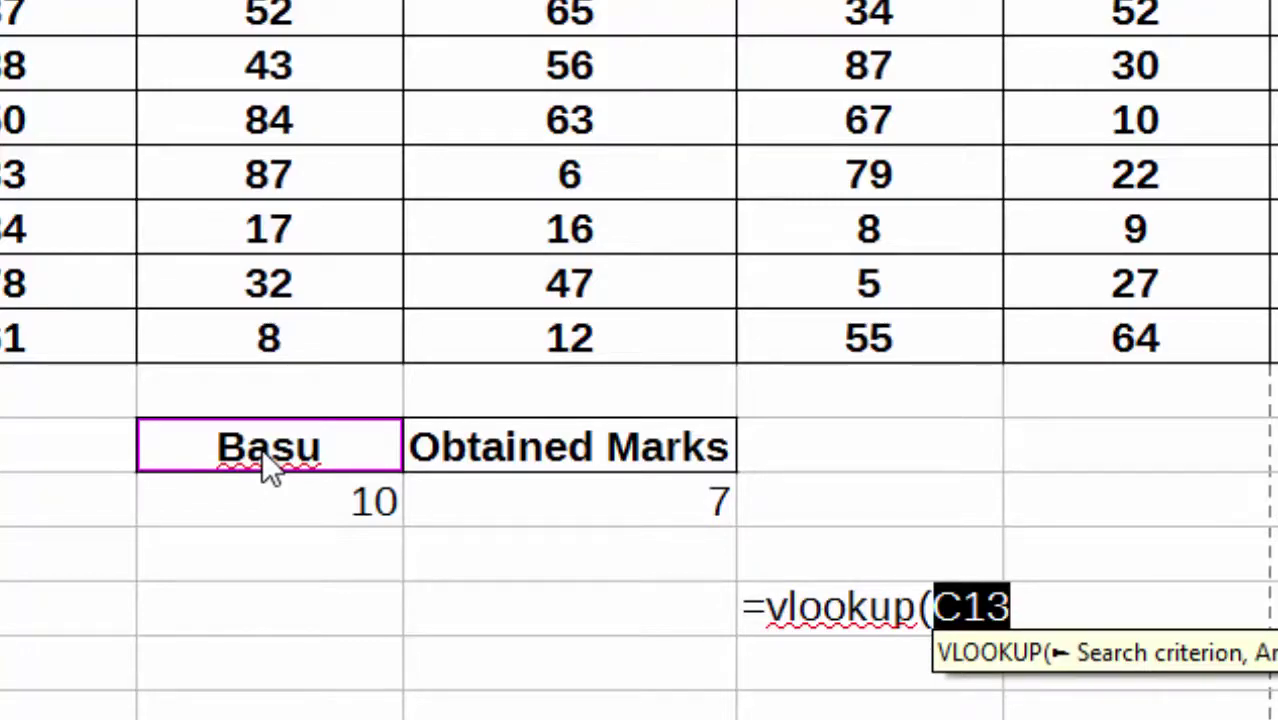
pyautogui.write(',')
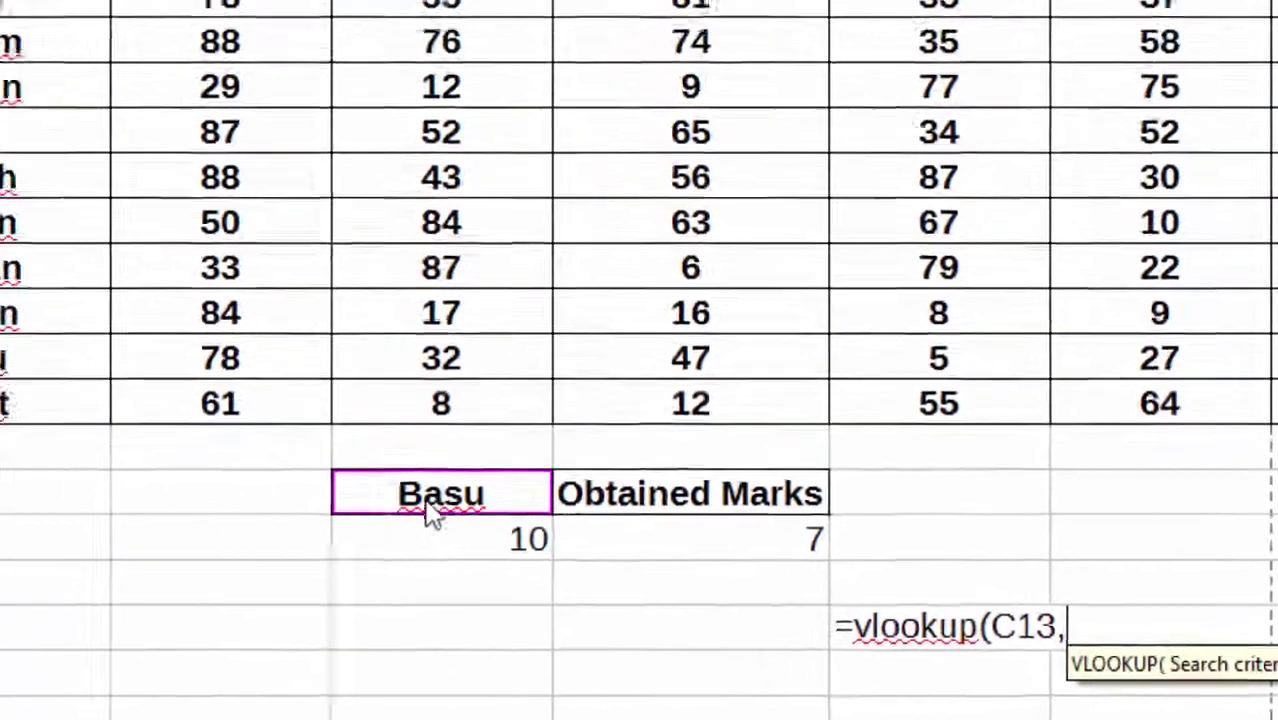
pyautogui.moveTo(128, 116)
pyautogui.mouseDown()
pyautogui.moveTo(252, 180)
pyautogui.moveTo(1250, 345)
pyautogui.moveTo(355, 325)
pyautogui.moveTo(906, 365)
pyautogui.mouseUp()
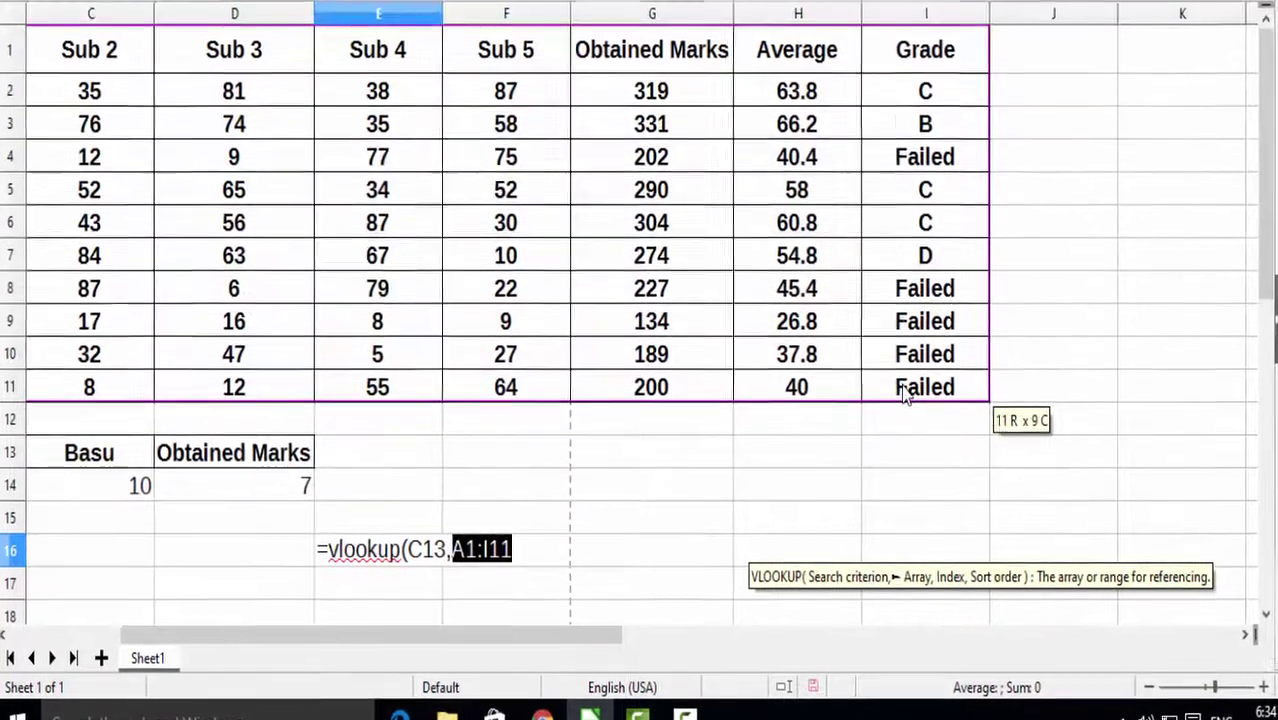
pyautogui.press('F4')
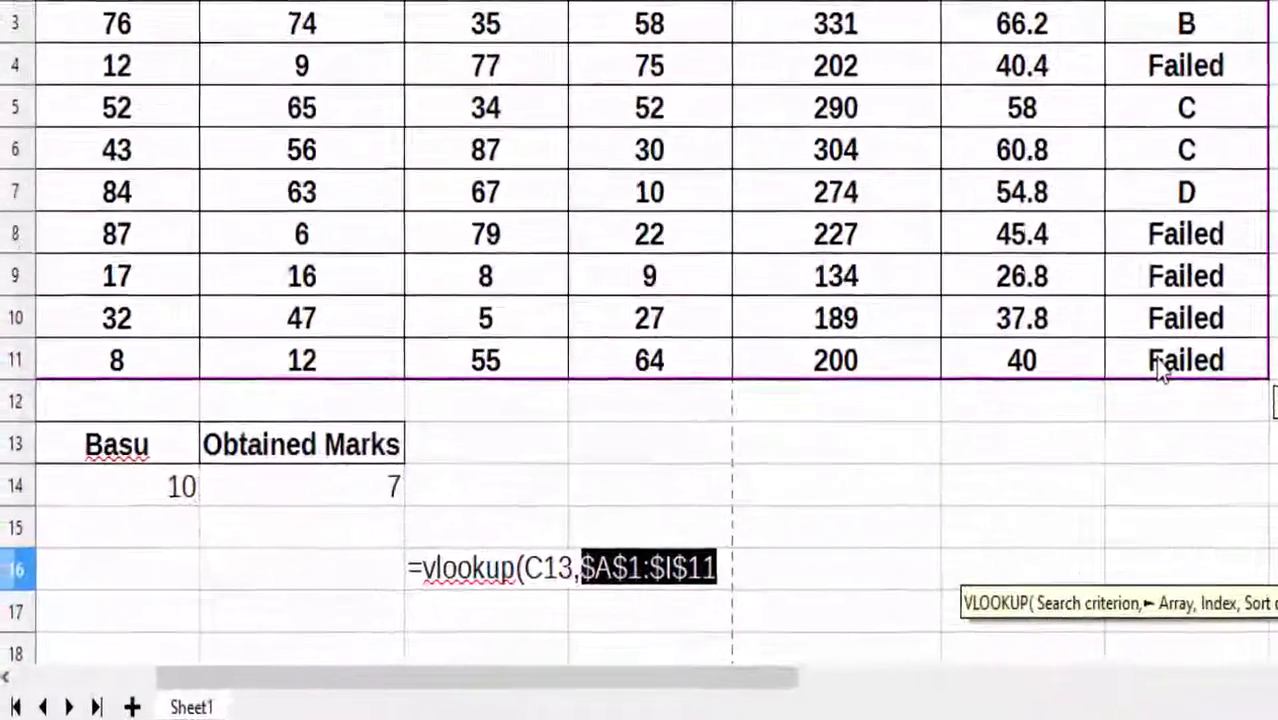
# Step: Nest MATCH(C13,$A$1:$A$11, as the VLOOKUP column-index argument
pyautogui.write(',')
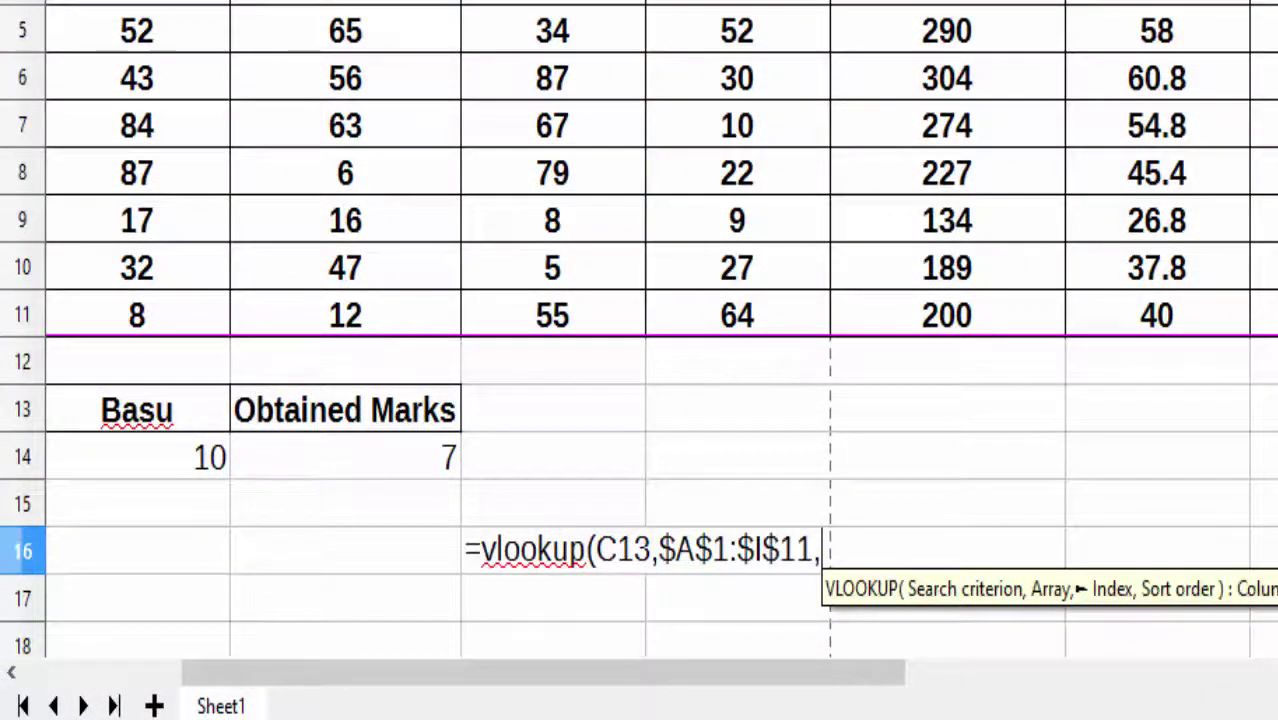
pyautogui.write('mat')
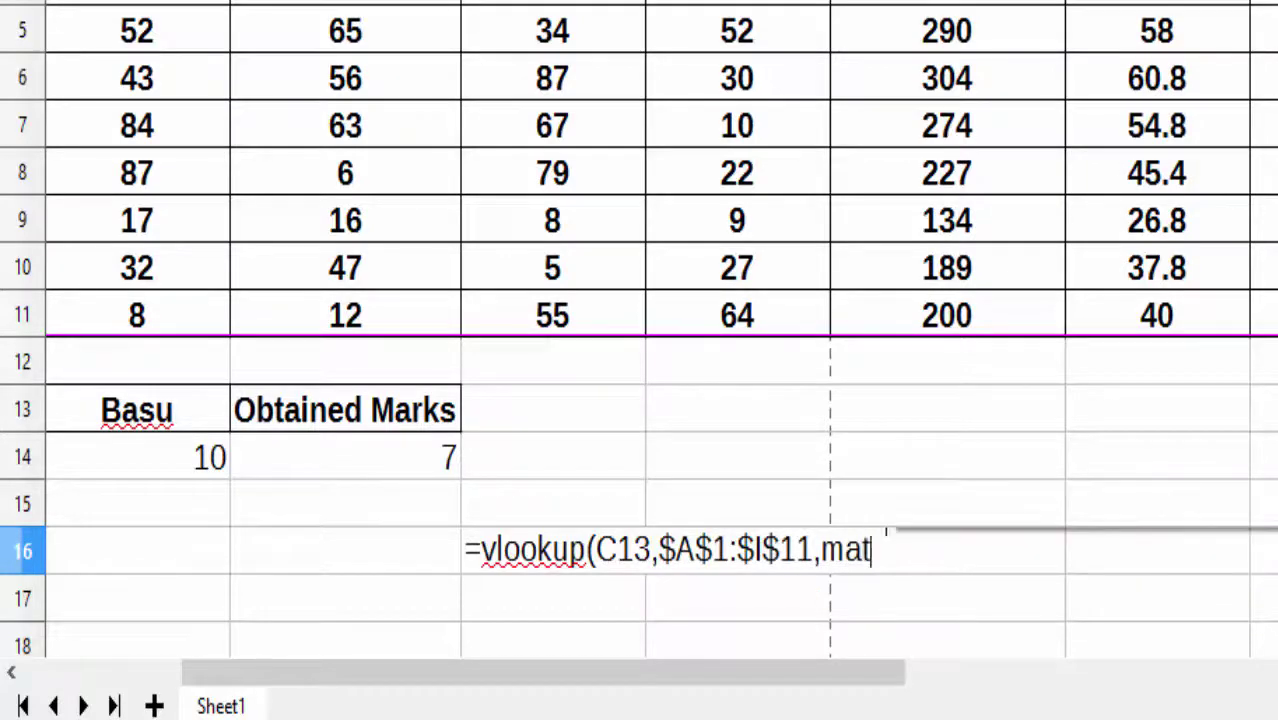
pyautogui.write('c')
pyautogui.write('h')
pyautogui.write('(')
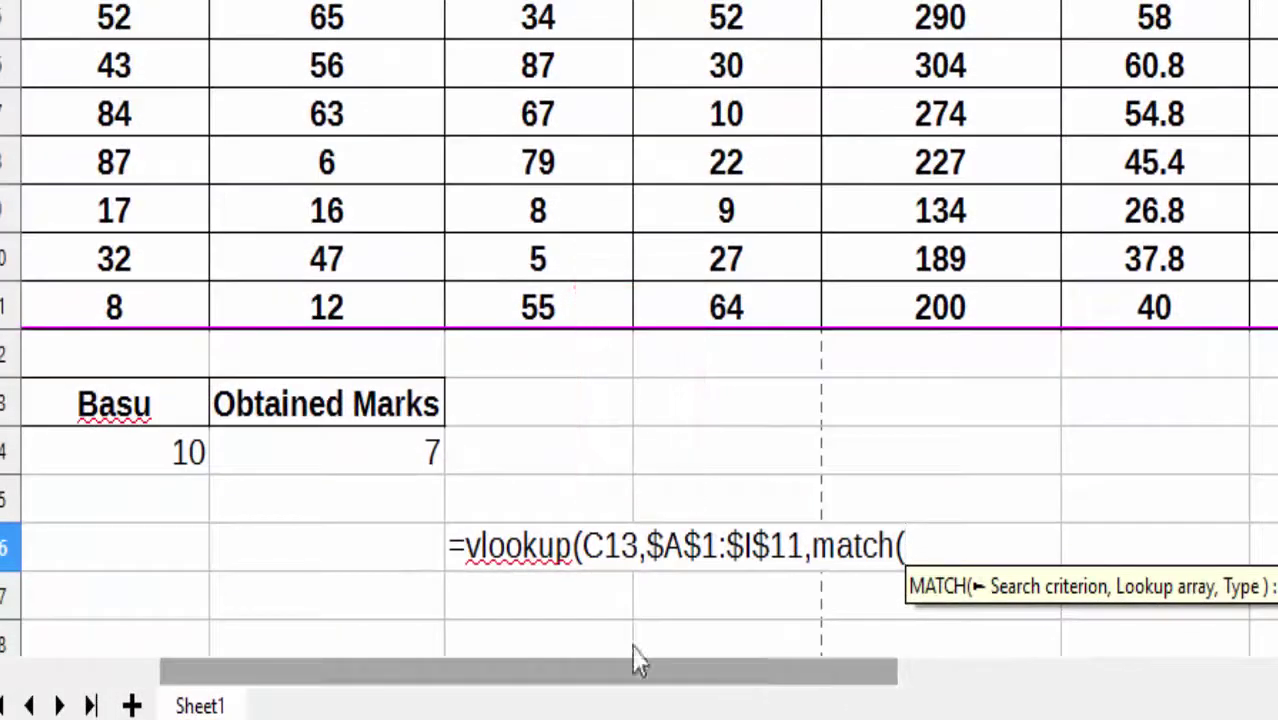
pyautogui.click(137, 419)
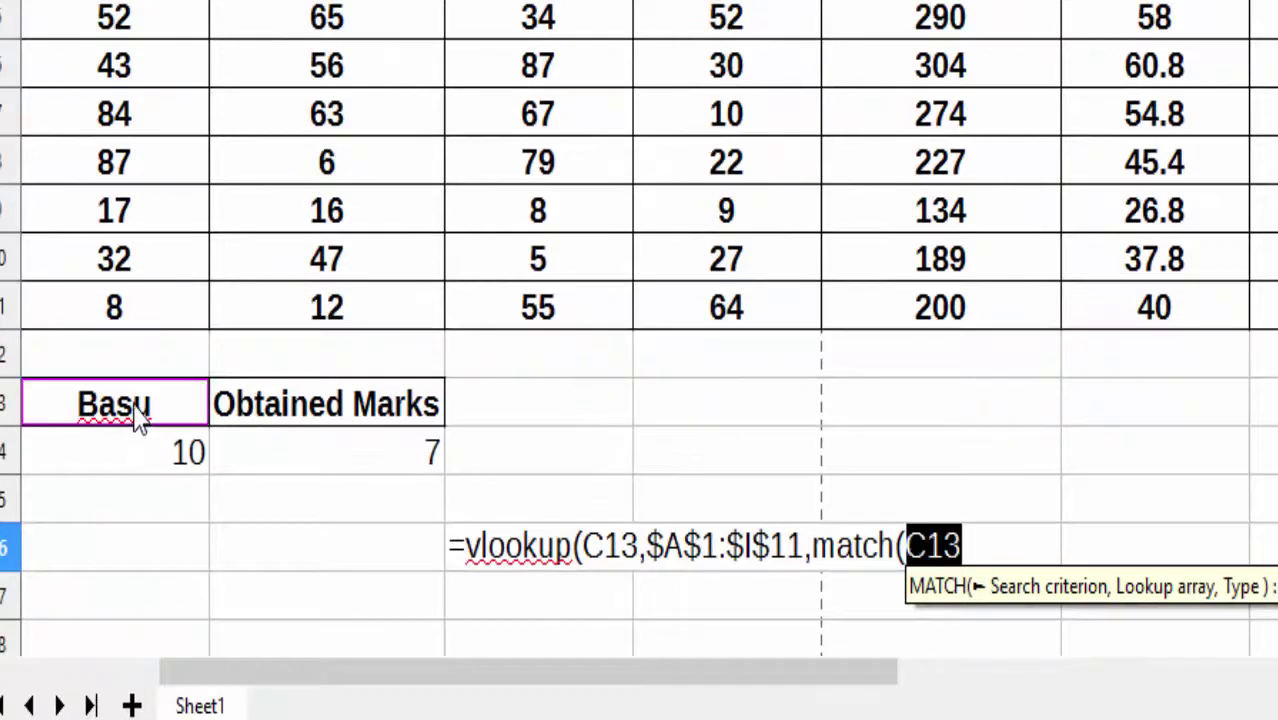
pyautogui.write(',')
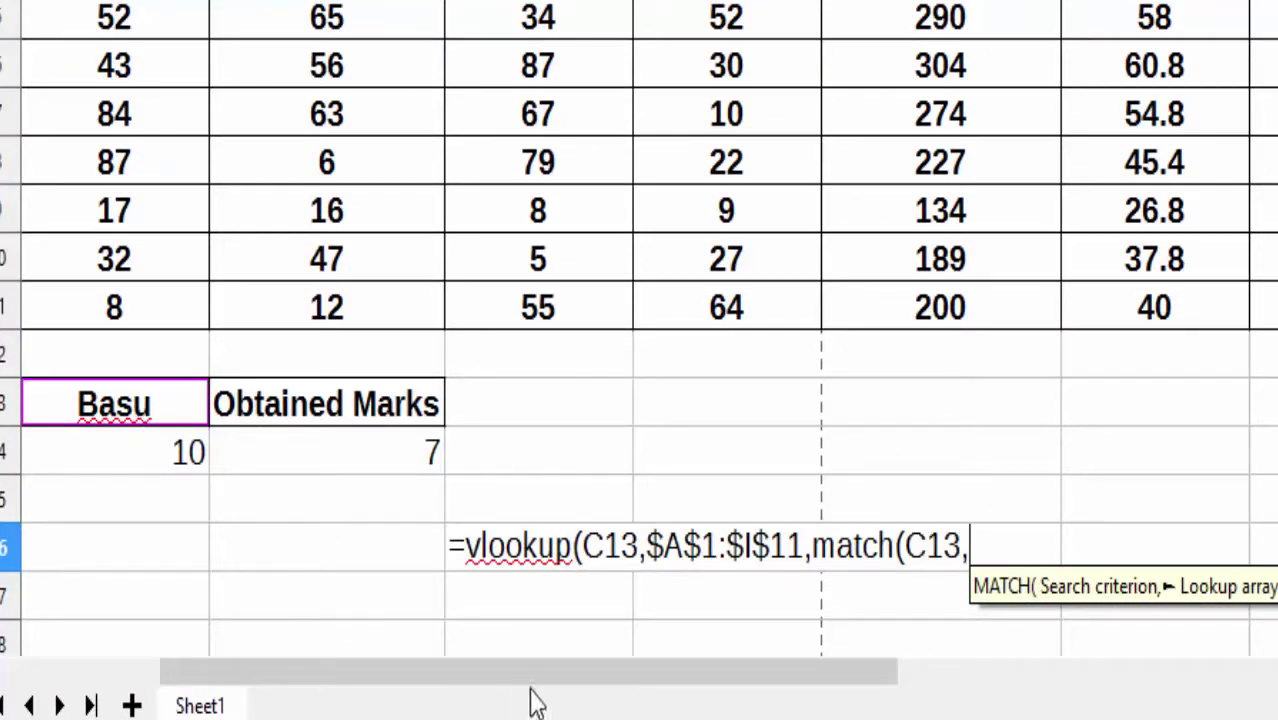
pyautogui.moveTo(494, 676); pyautogui.dragTo(175, 675)
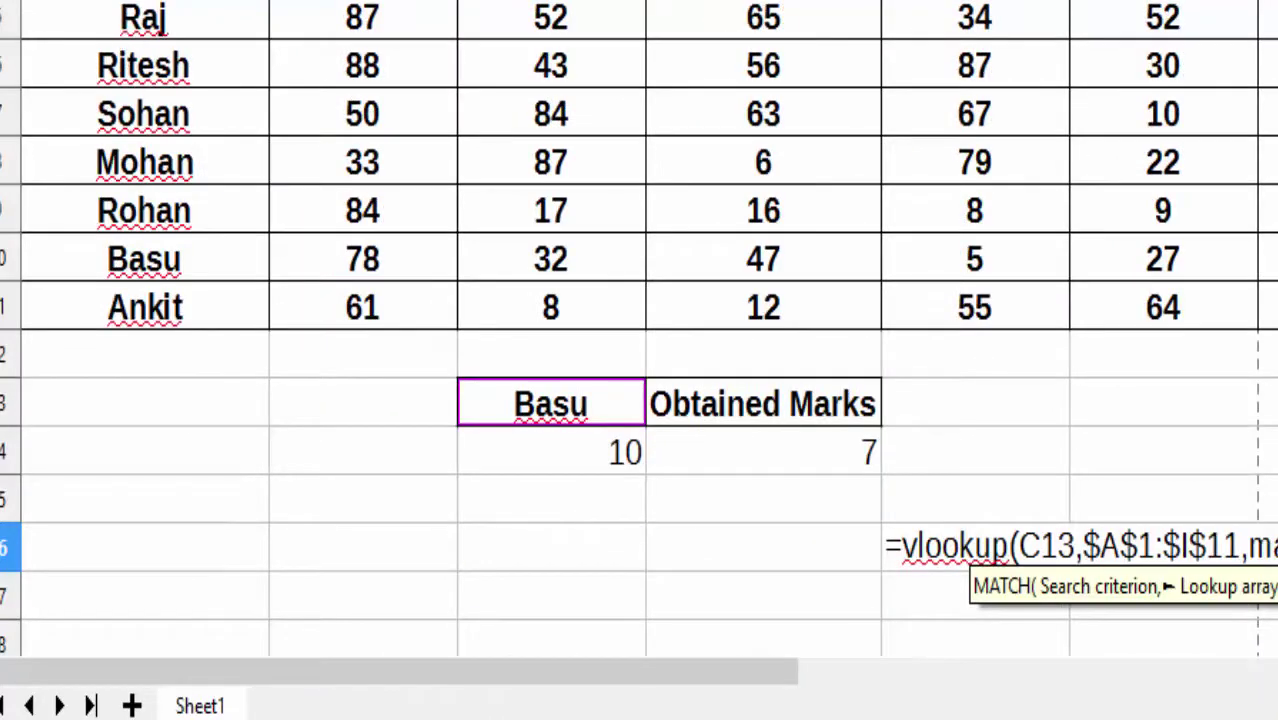
pyautogui.moveTo(140, 10); pyautogui.dragTo(140, 285)
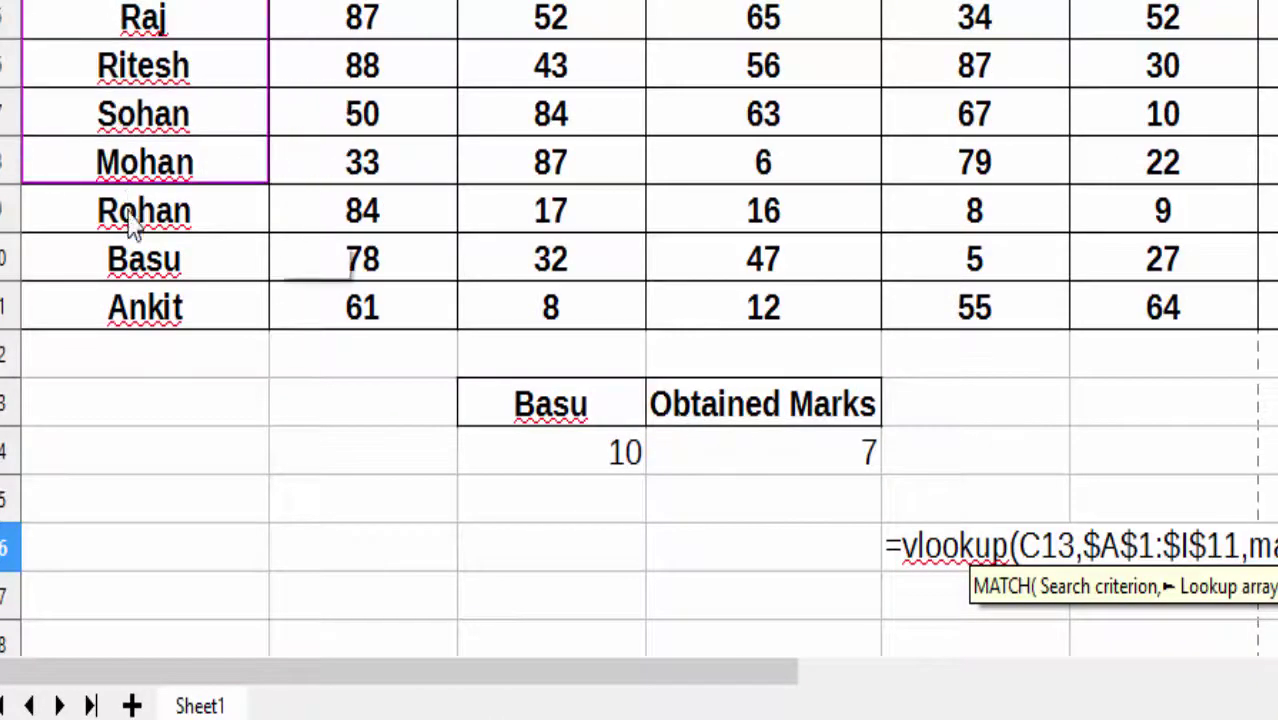
pyautogui.scroll(5, 137, 305)
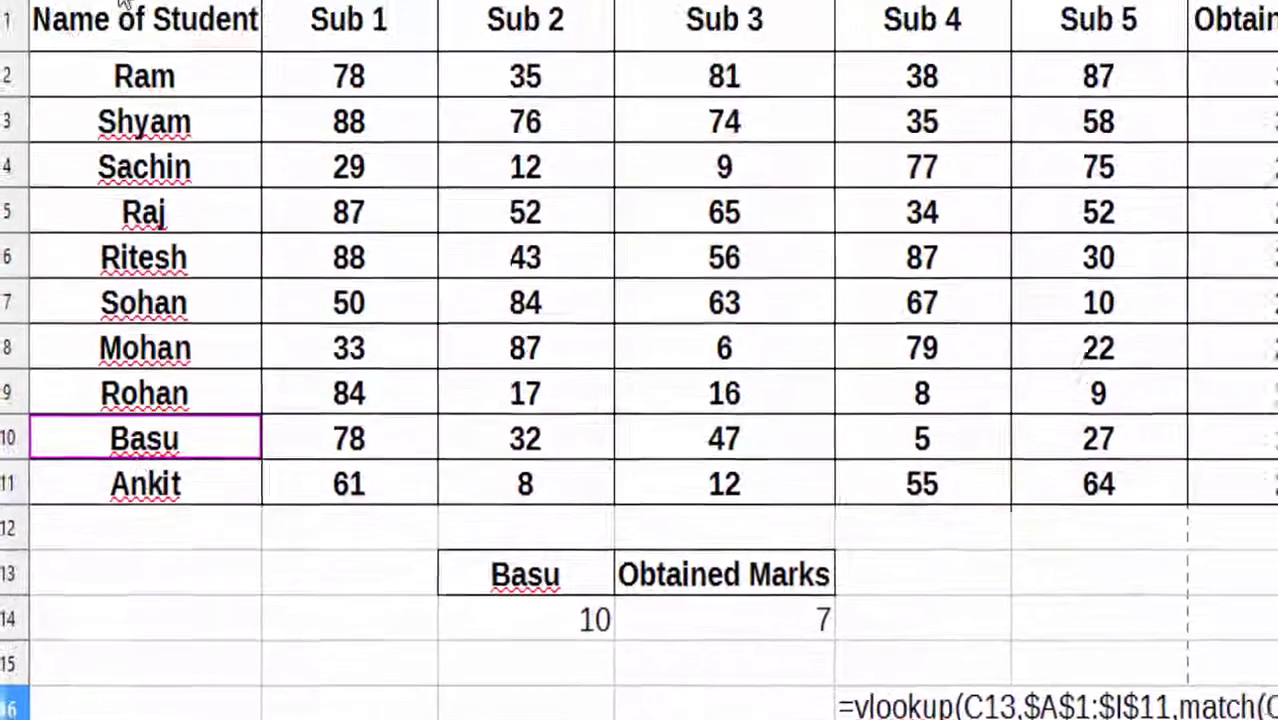
pyautogui.click(125, 168)
pyautogui.moveTo(125, 168); pyautogui.dragTo(155, 600)
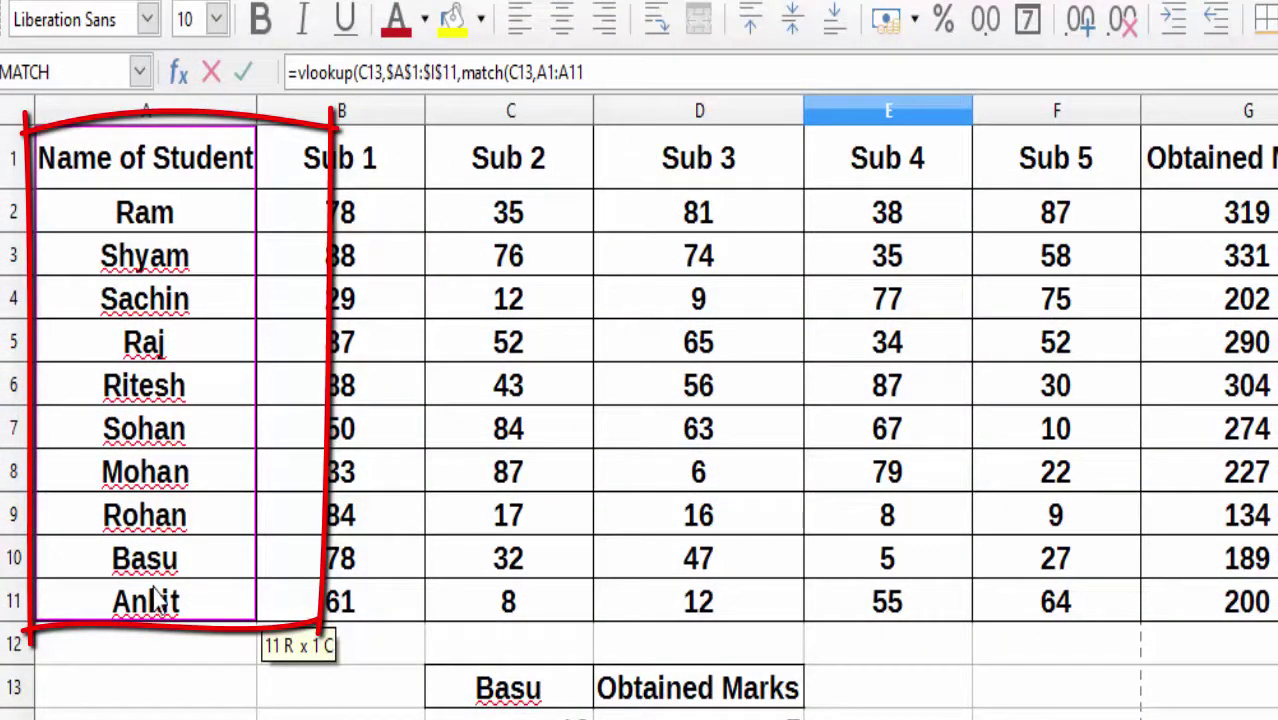
pyautogui.press('F4')
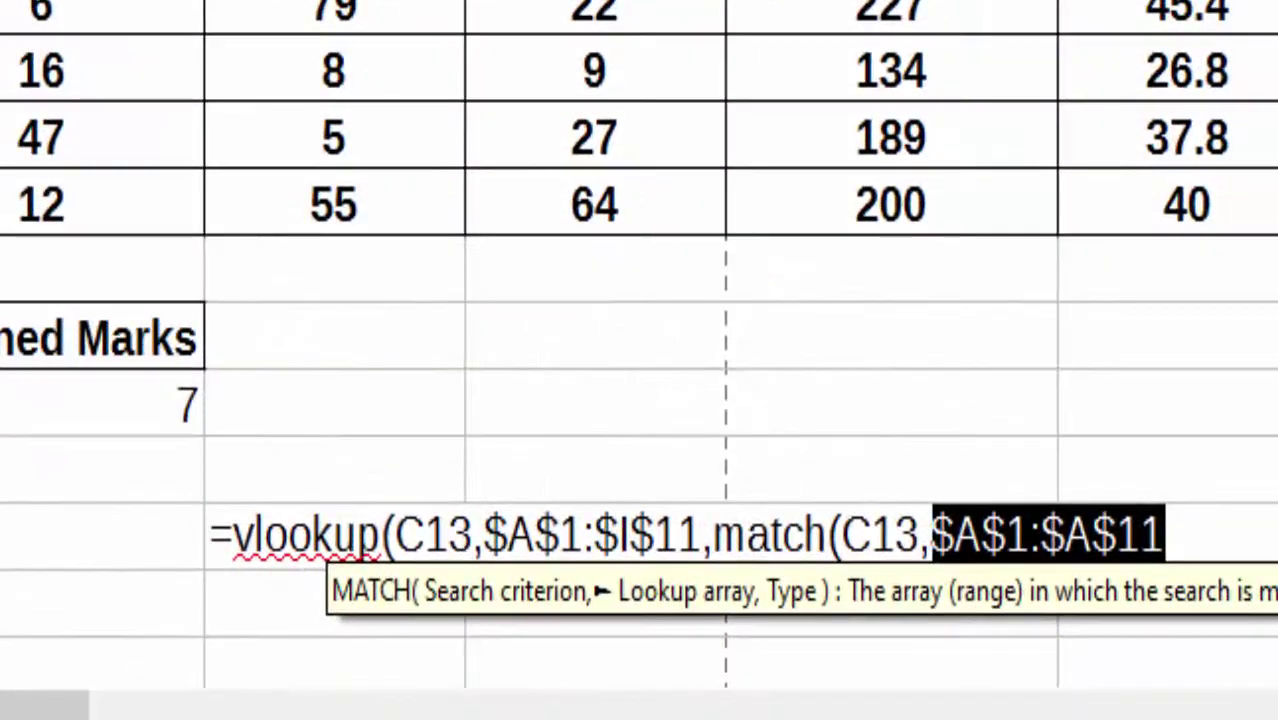
pyautogui.write(',')
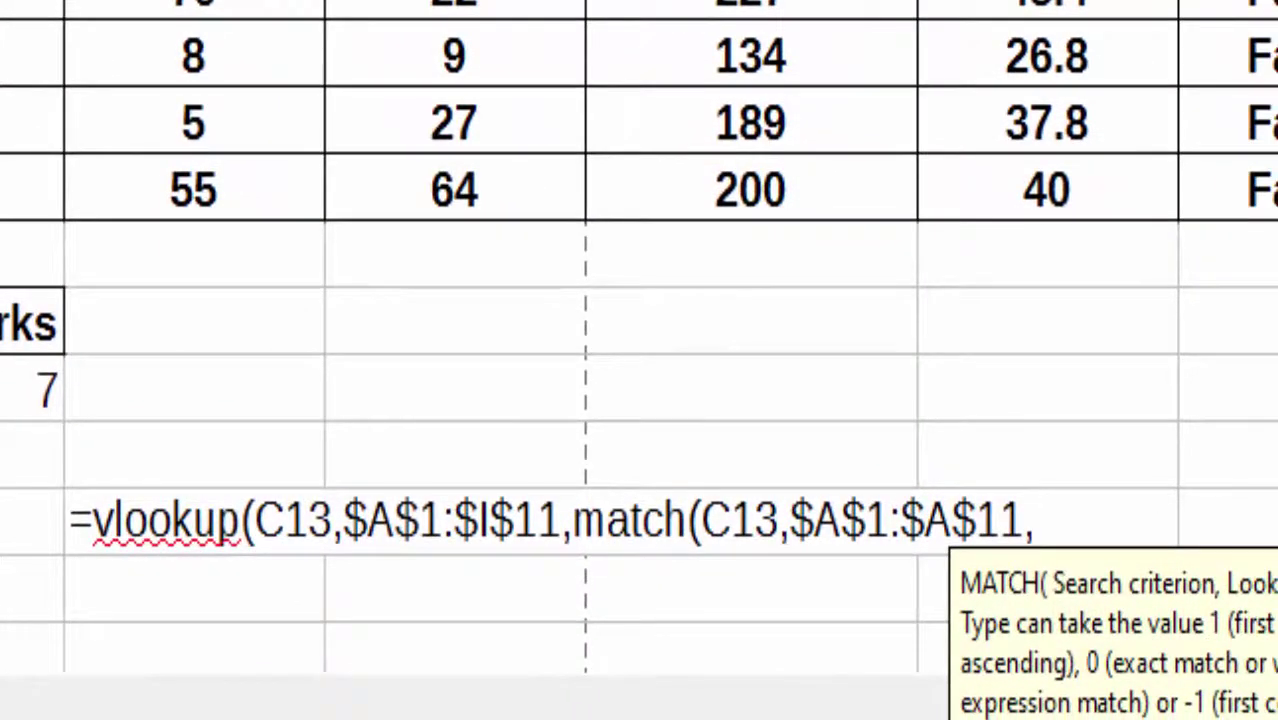
pyautogui.write('(')
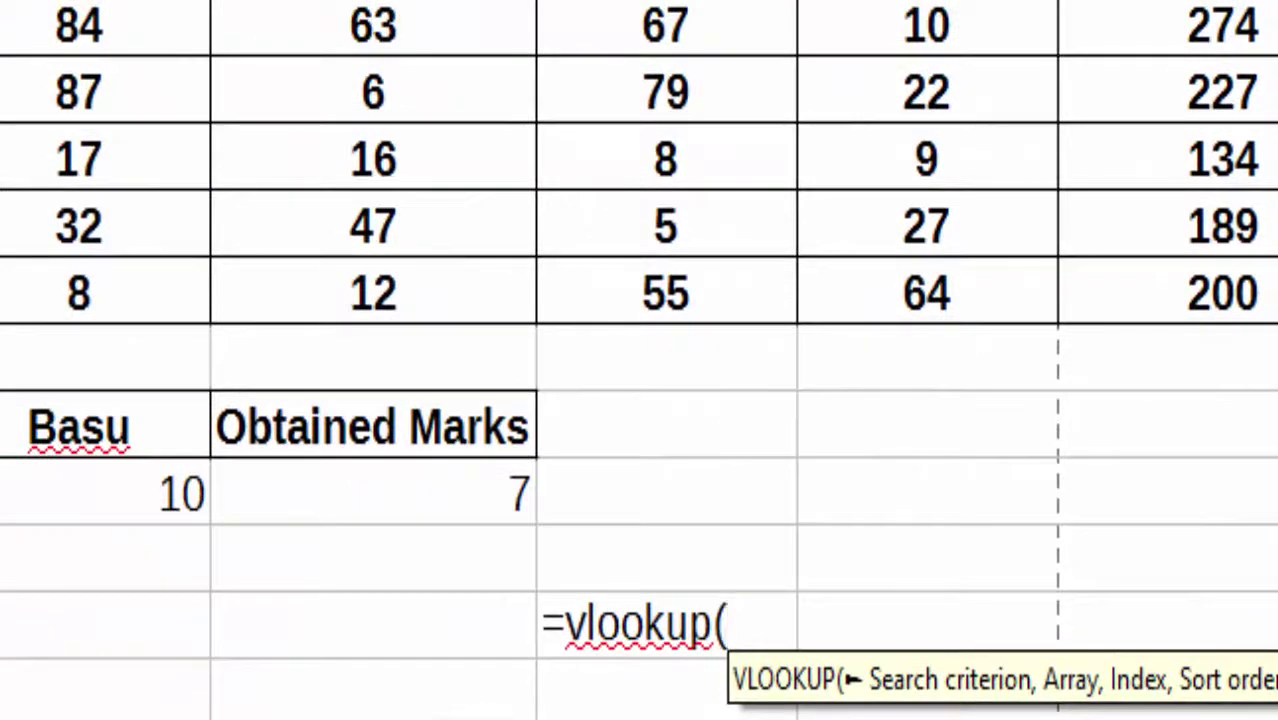
# Step: Begin the VLOOKUP with lookup value A10 and absolute table range $A$1:$I$11
pyautogui.click(105, 494)
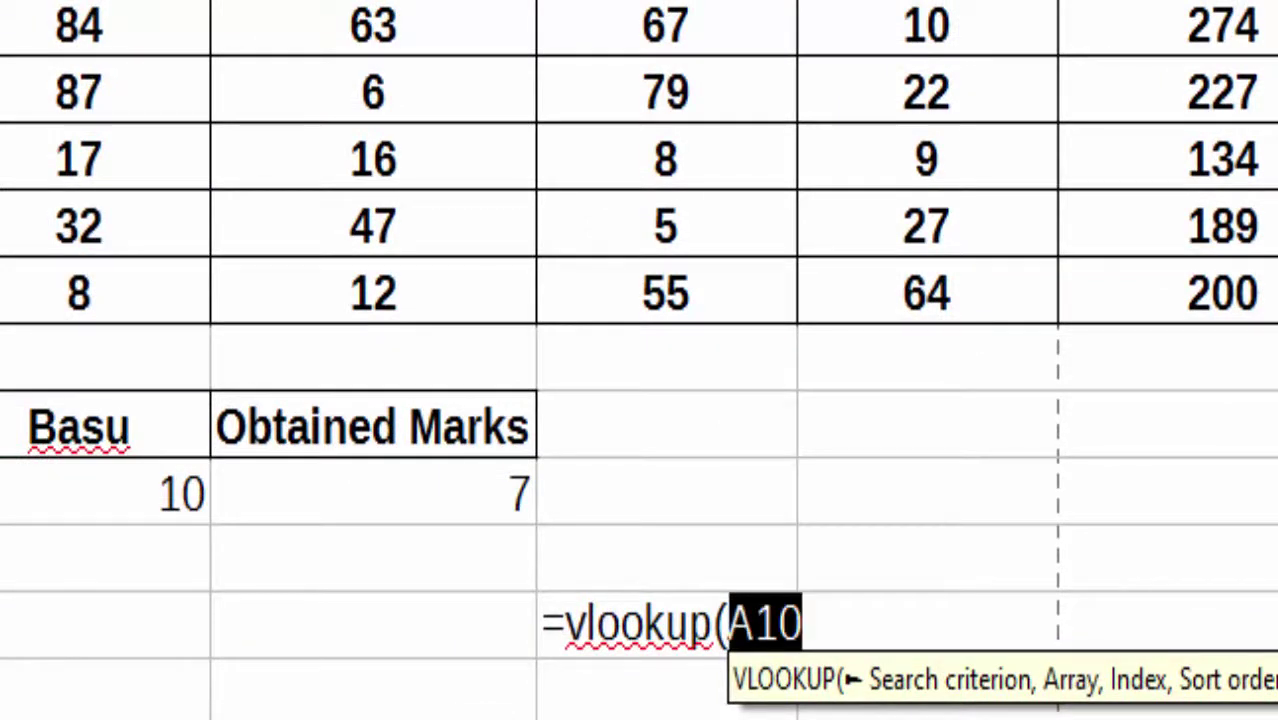
pyautogui.write(',')
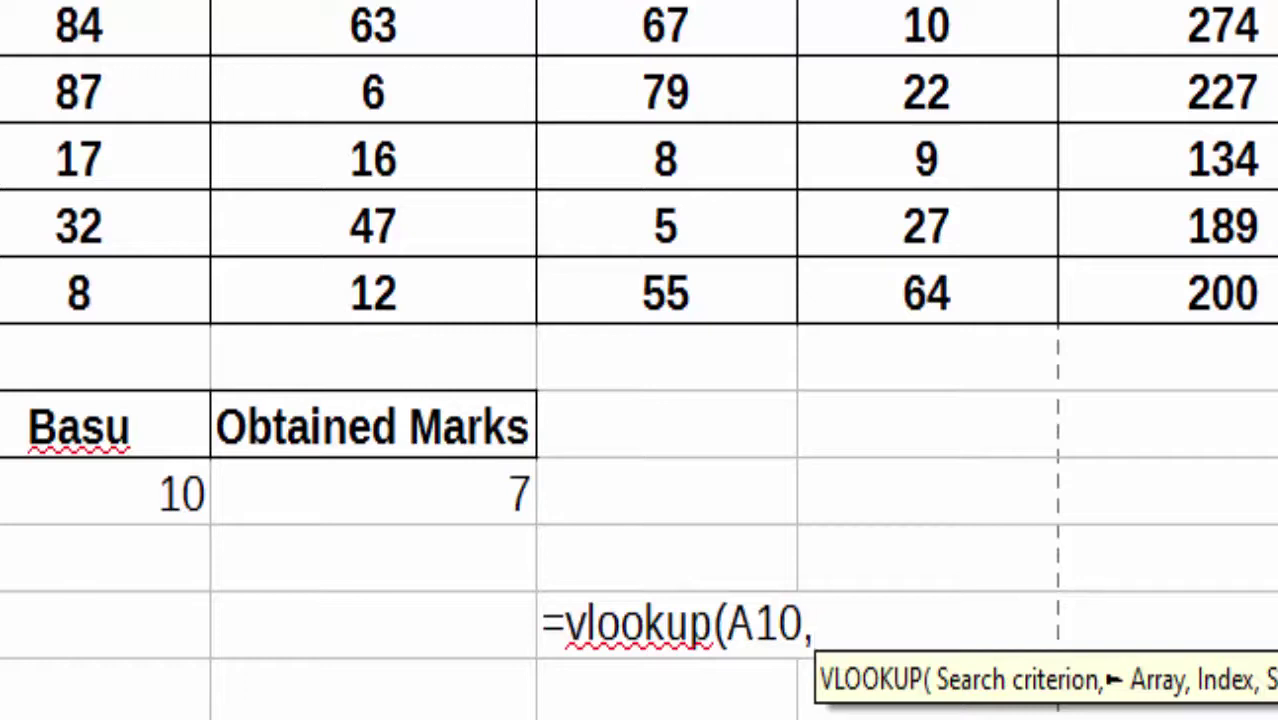
pyautogui.moveTo(79, 10)
pyautogui.mouseDown()
pyautogui.moveTo(1270, 224)
pyautogui.moveTo(1207, 472)
pyautogui.mouseUp()
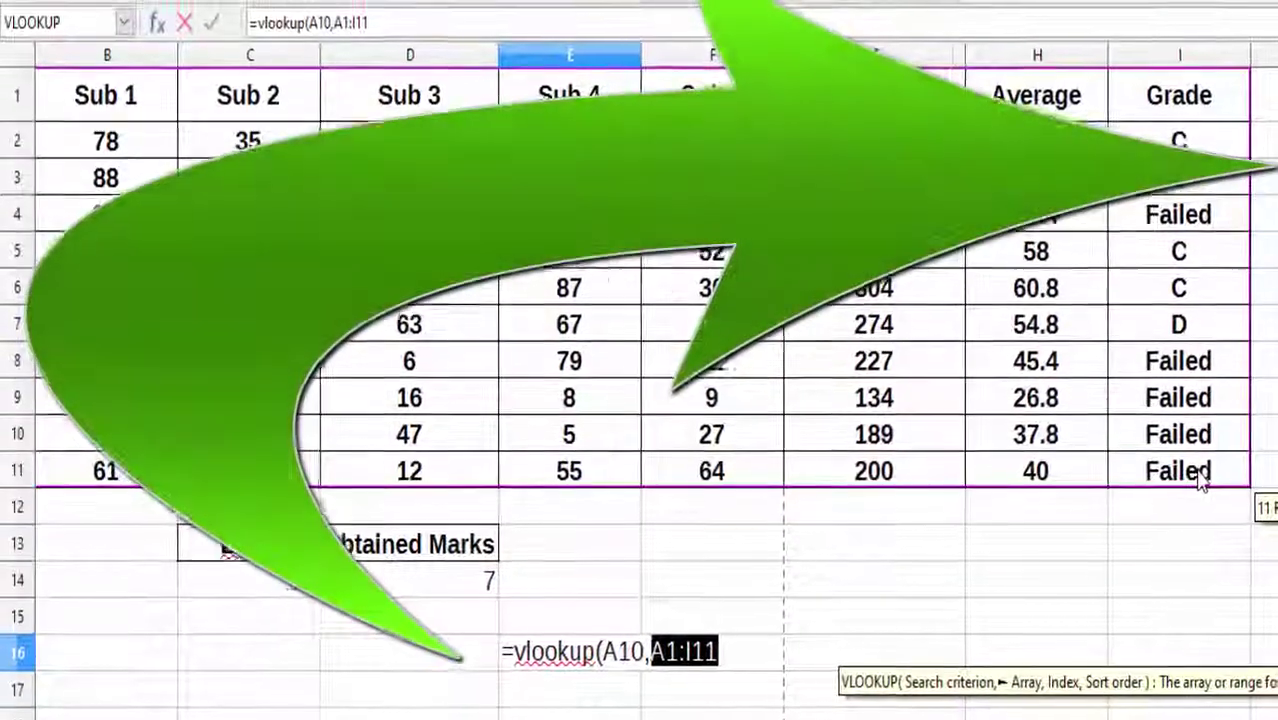
pyautogui.press('F4')
# Step: Add MATCH(D13,$A$1:$I$1,0) as column index with exact match, returning 189
pyautogui.write(',m')
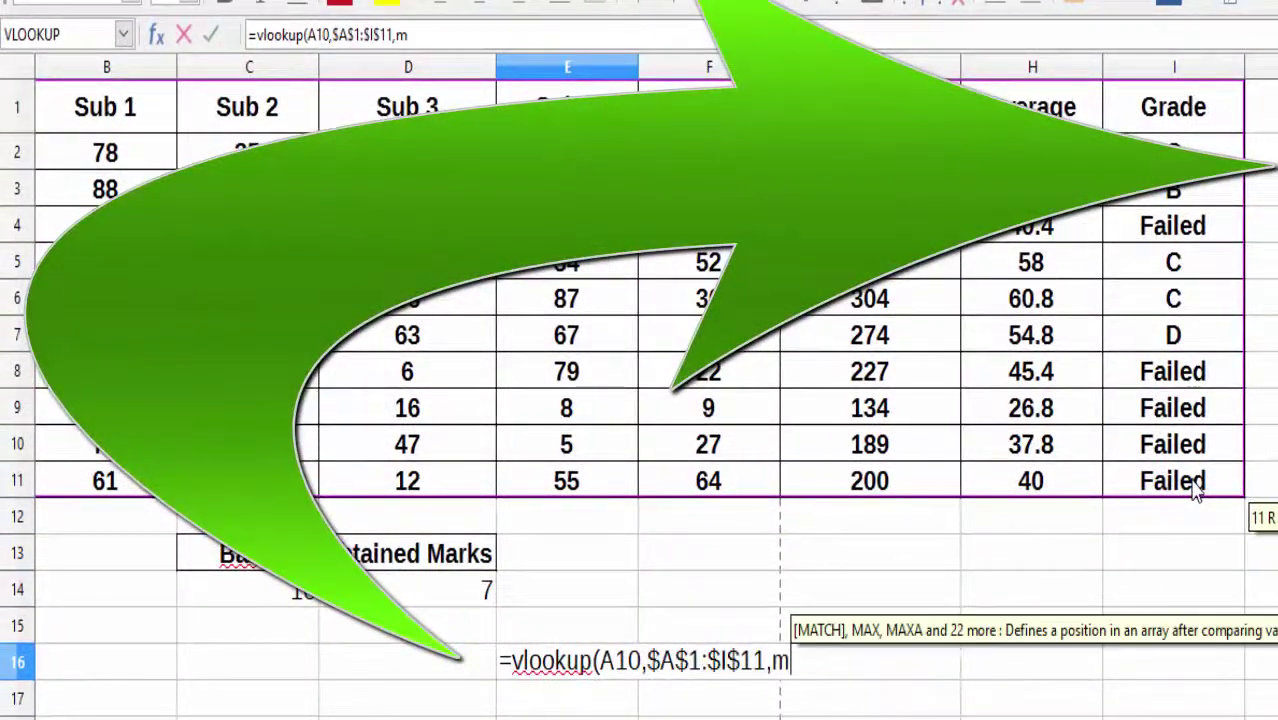
pyautogui.write('atch')
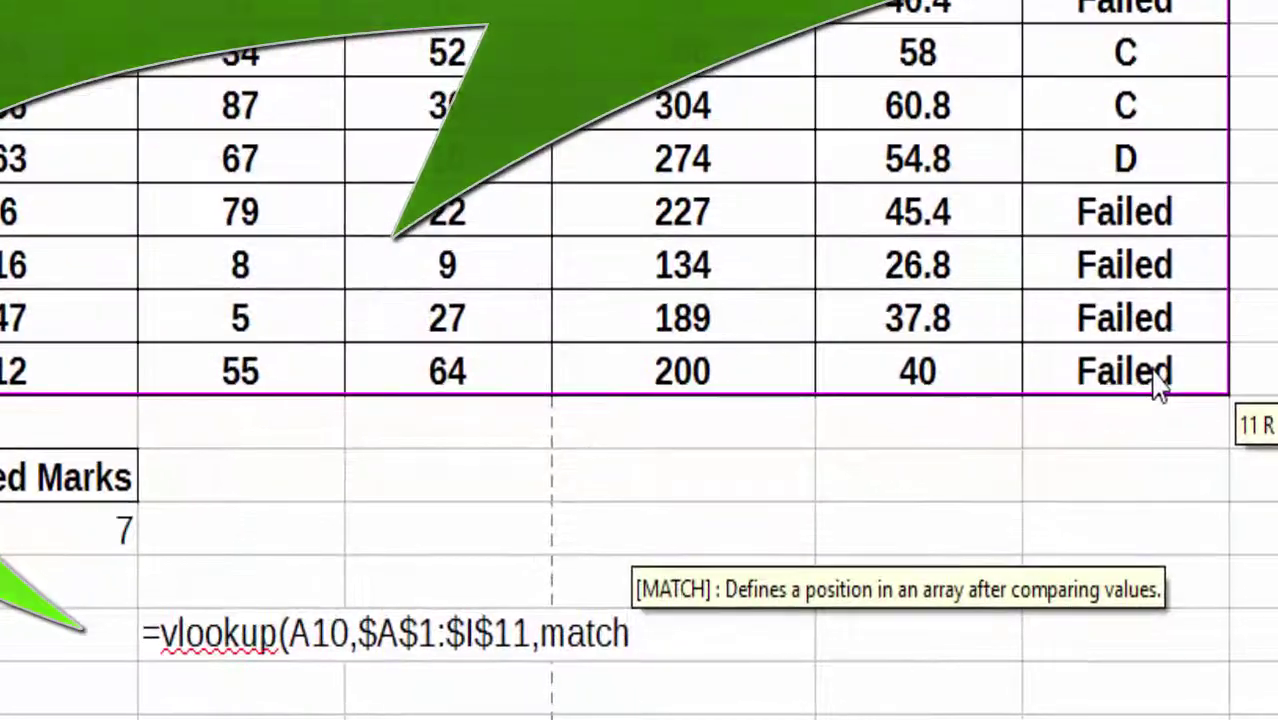
pyautogui.write('(')
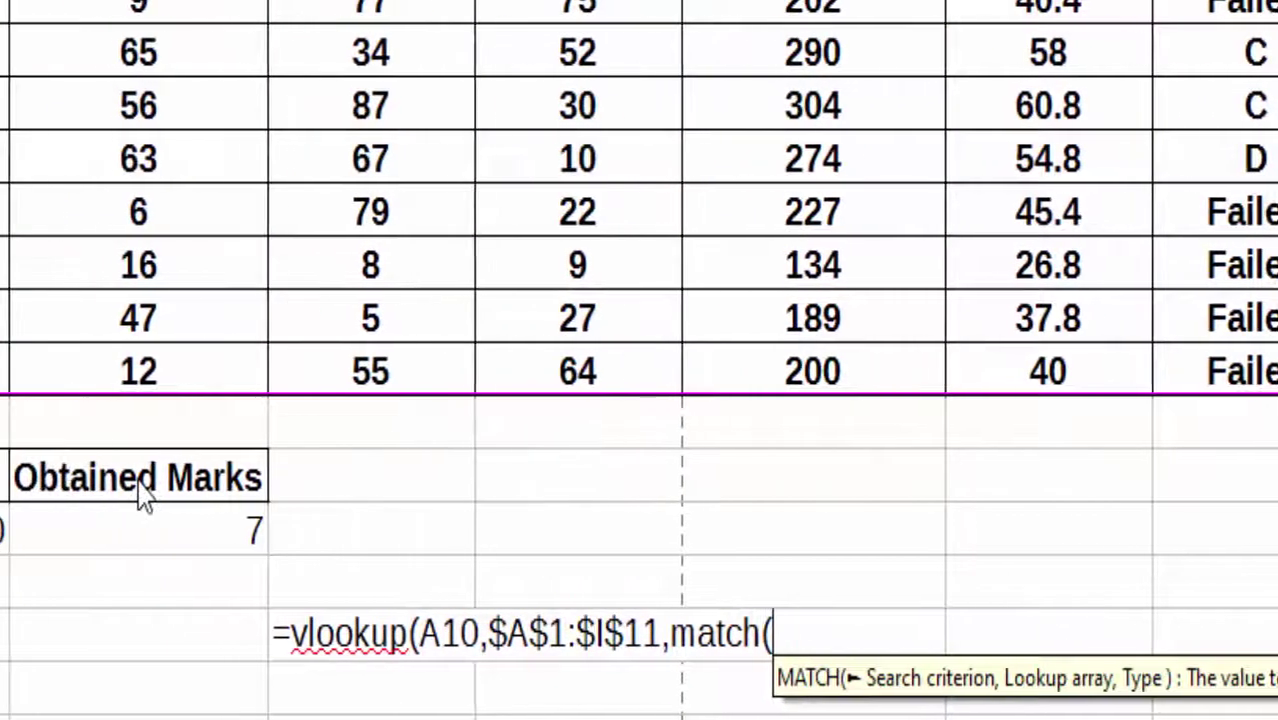
pyautogui.click(50, 480)
pyautogui.write(',')
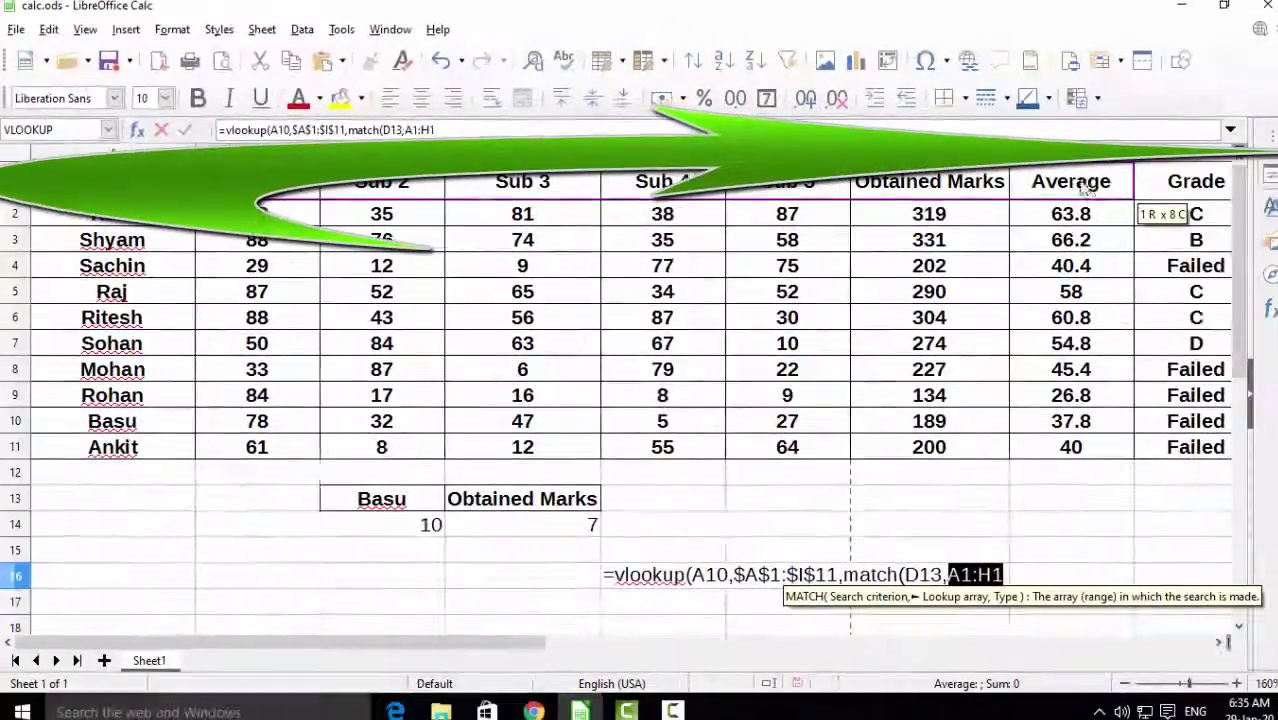
pyautogui.moveTo(1203, 215); pyautogui.dragTo(1073, 180)
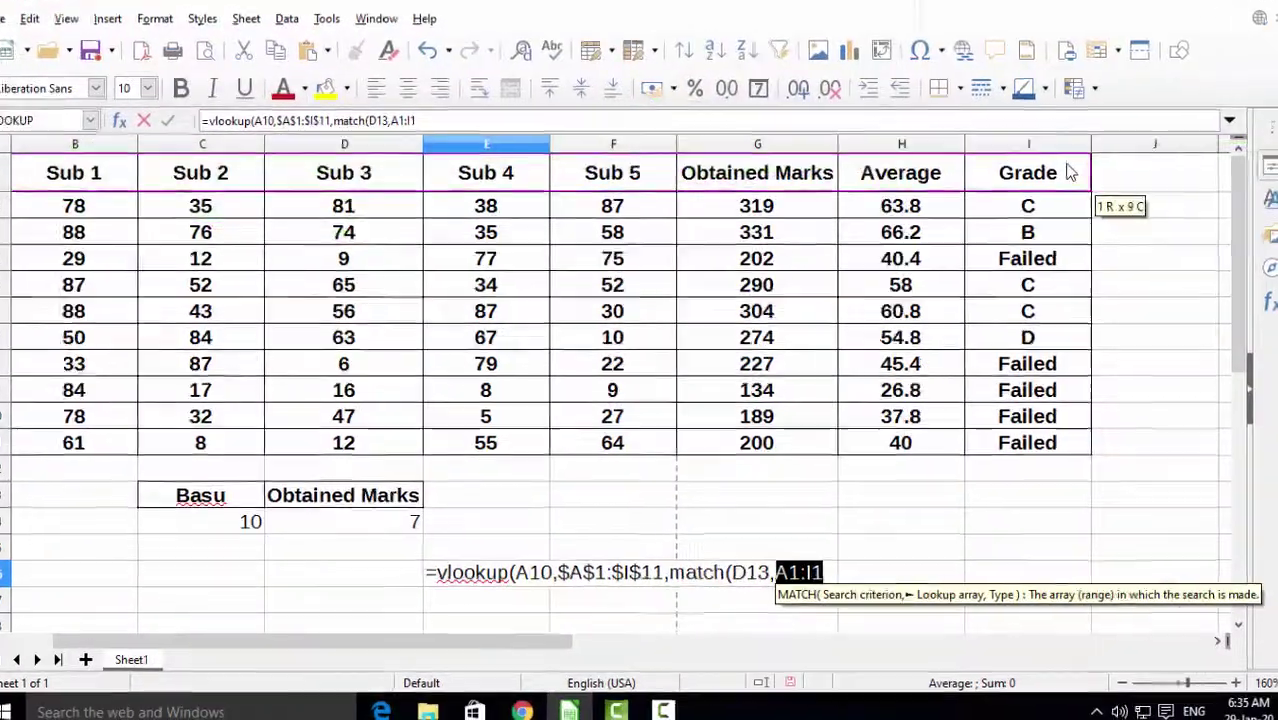
pyautogui.press('F4')
pyautogui.write(',')
pyautogui.write('0')
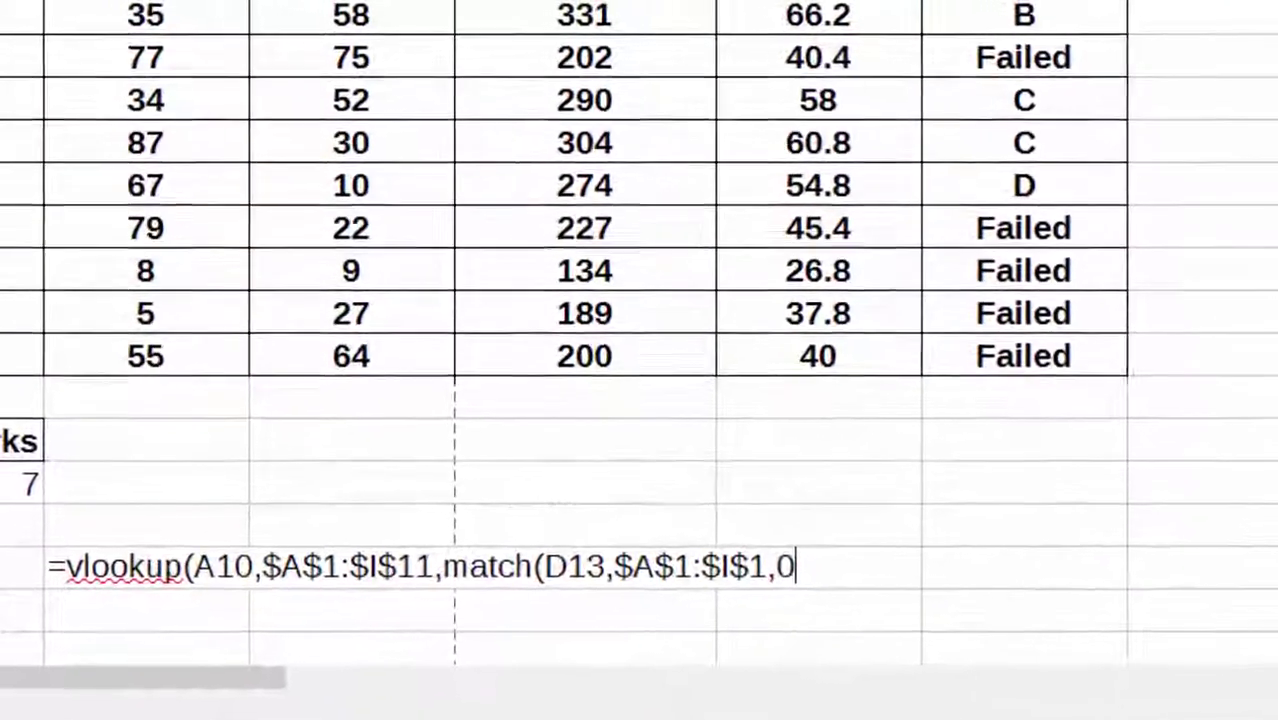
pyautogui.write('),0')
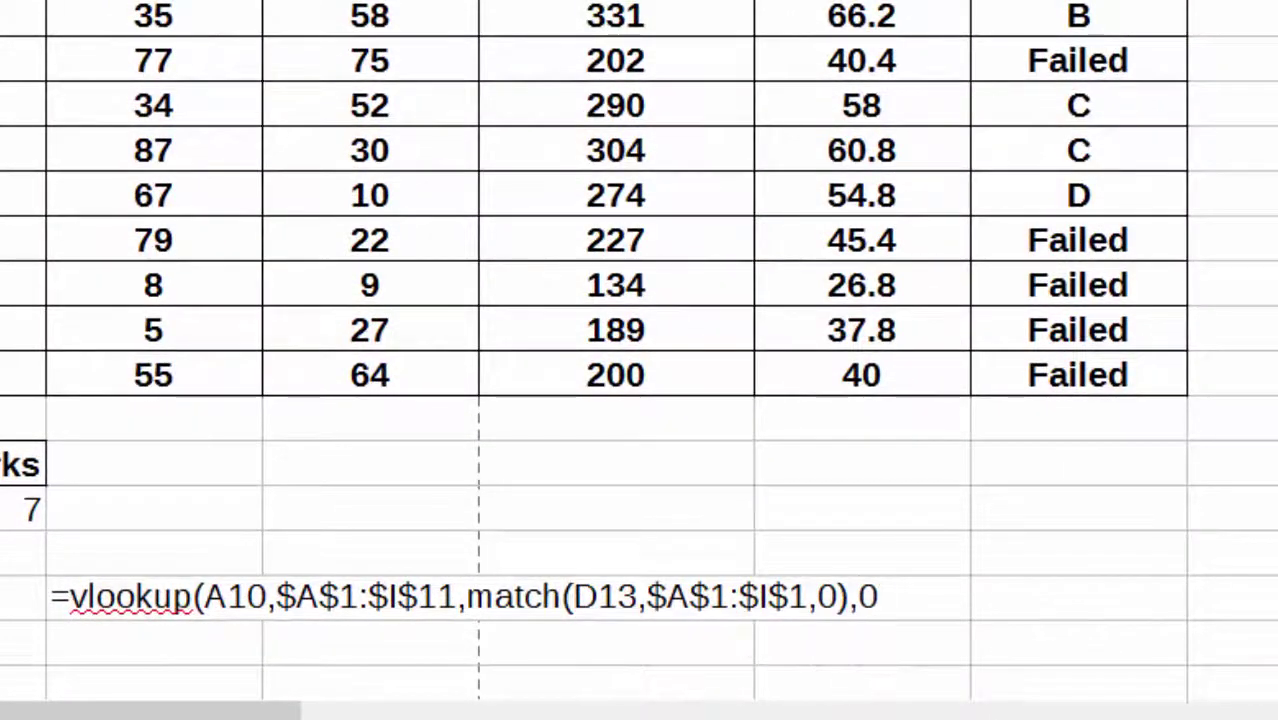
pyautogui.write(')')
pyautogui.press('Return')
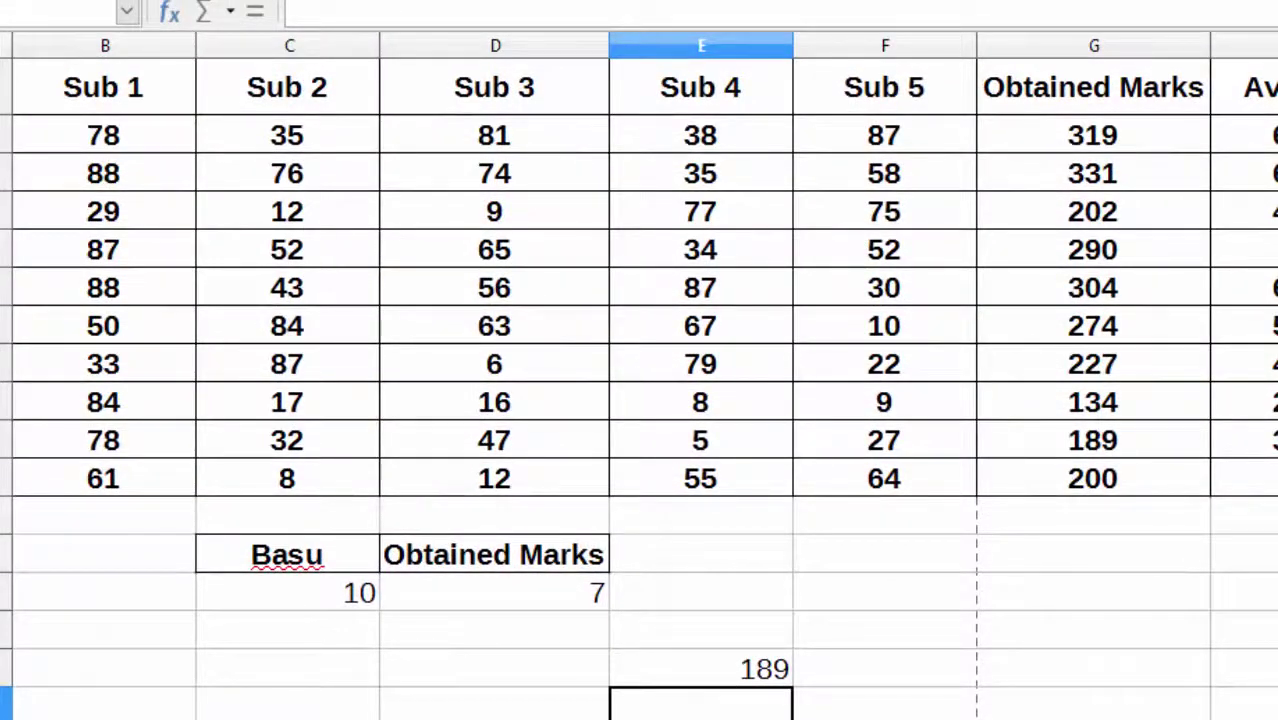
# Step: Compare the result with the student's Obtained Marks of 189 in the table
pyautogui.hscroll(-1, 640, 400)
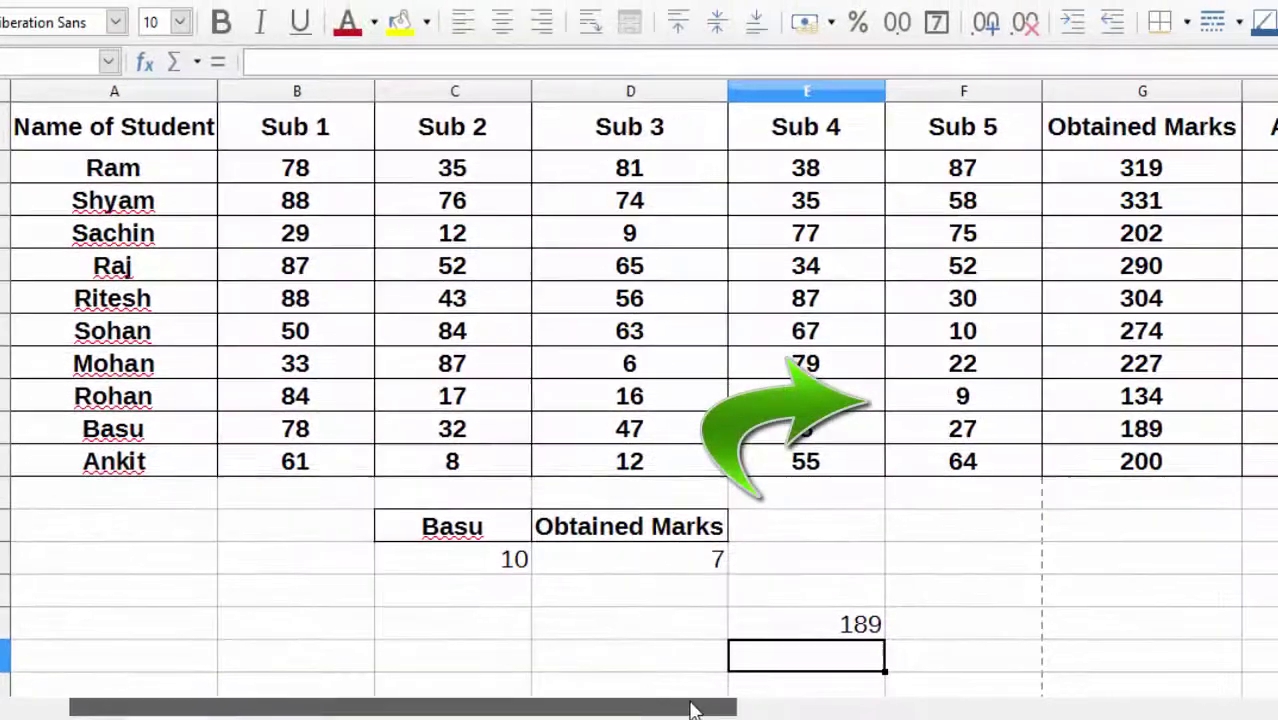
pyautogui.moveTo(683, 705)
pyautogui.mouseDown()
pyautogui.moveTo(757, 700)
pyautogui.moveTo(778, 673)
pyautogui.mouseUp()
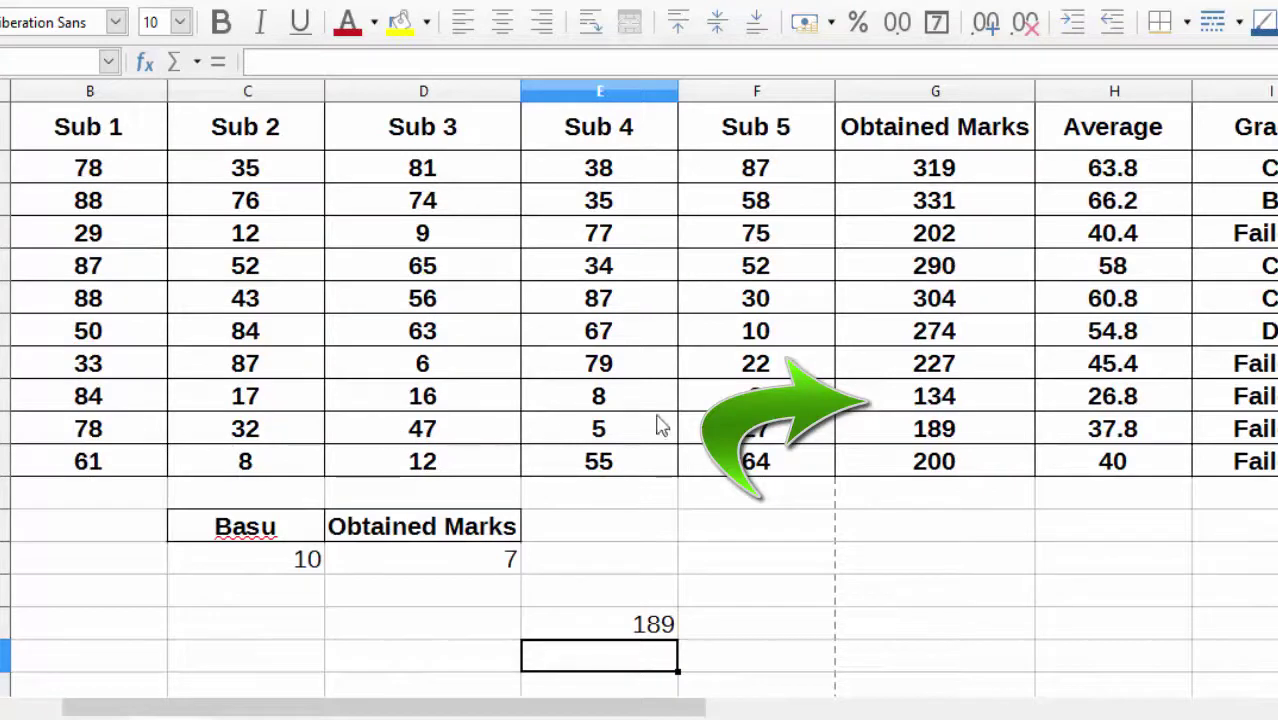
pyautogui.click(933, 432)
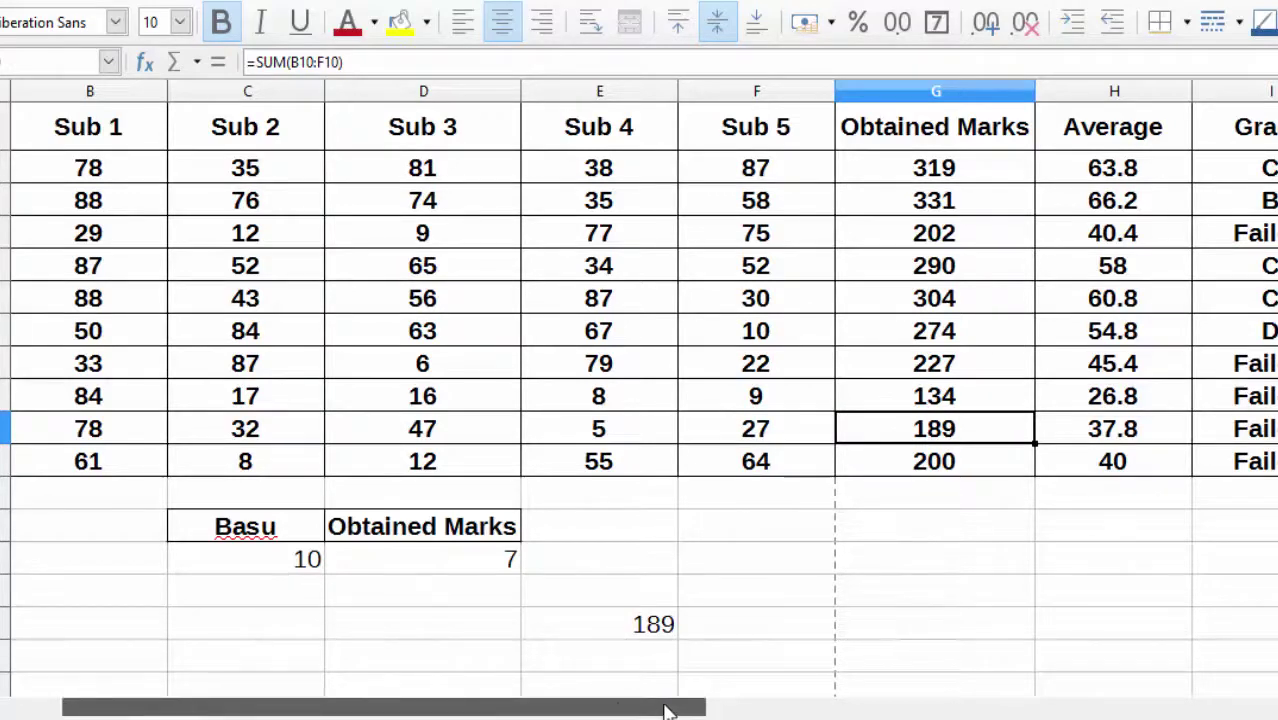
pyautogui.moveTo(670, 712); pyautogui.dragTo(571, 712)
# Step: Delete the old lookup formula and its 189 result
pyautogui.click(777, 630)
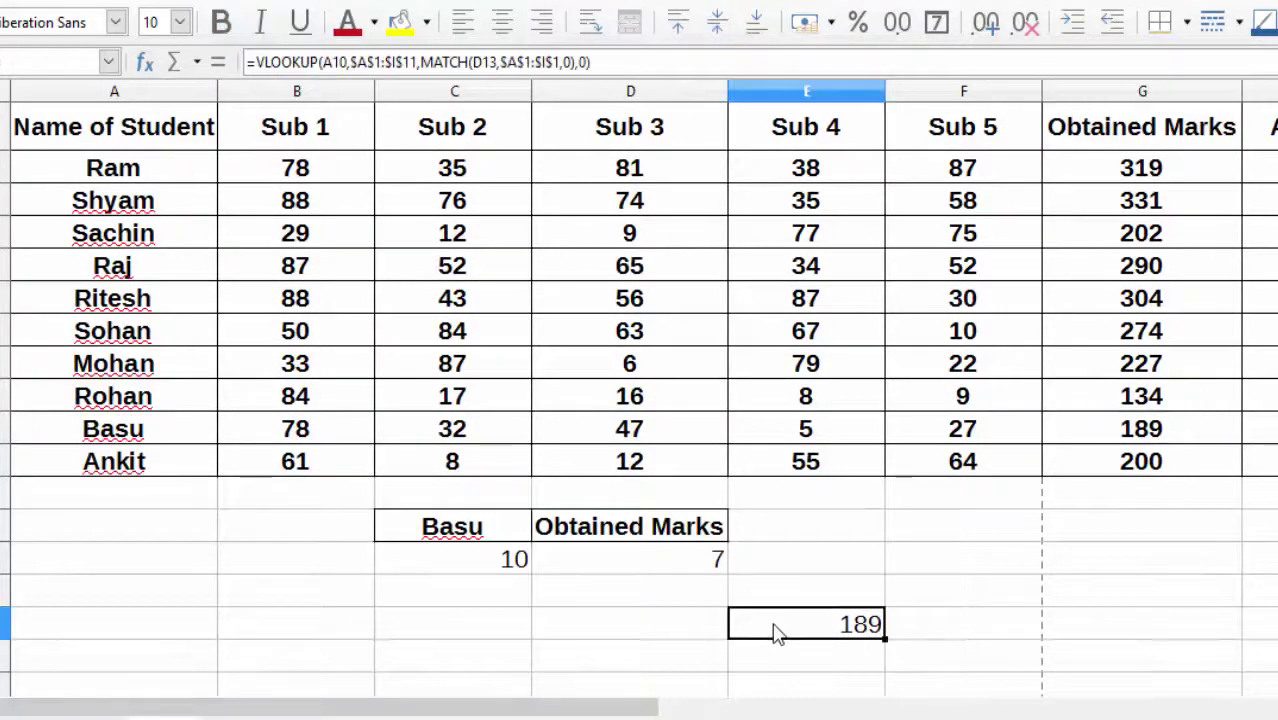
pyautogui.press('BackSpace')
pyautogui.press('Return')
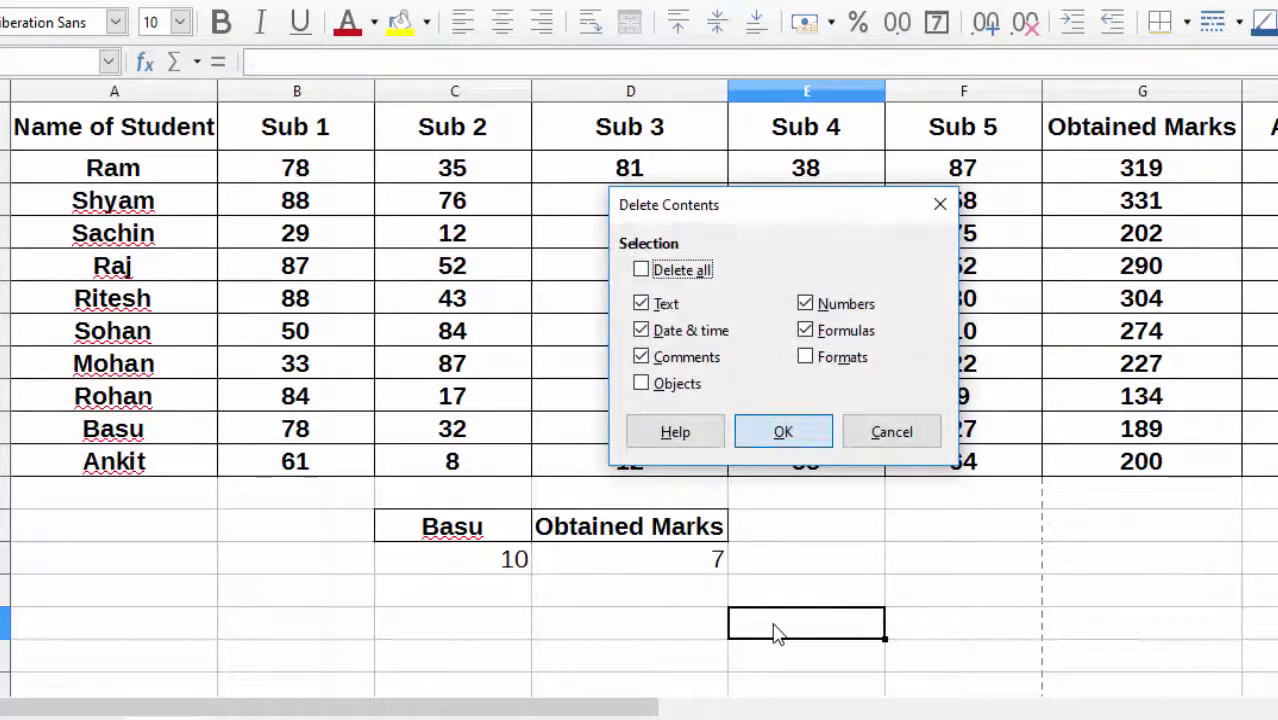
# Step: Start a VLOOKUP in C15 with lookup value C13 and absolute table range $A$1:$I$11
pyautogui.click(417, 599)
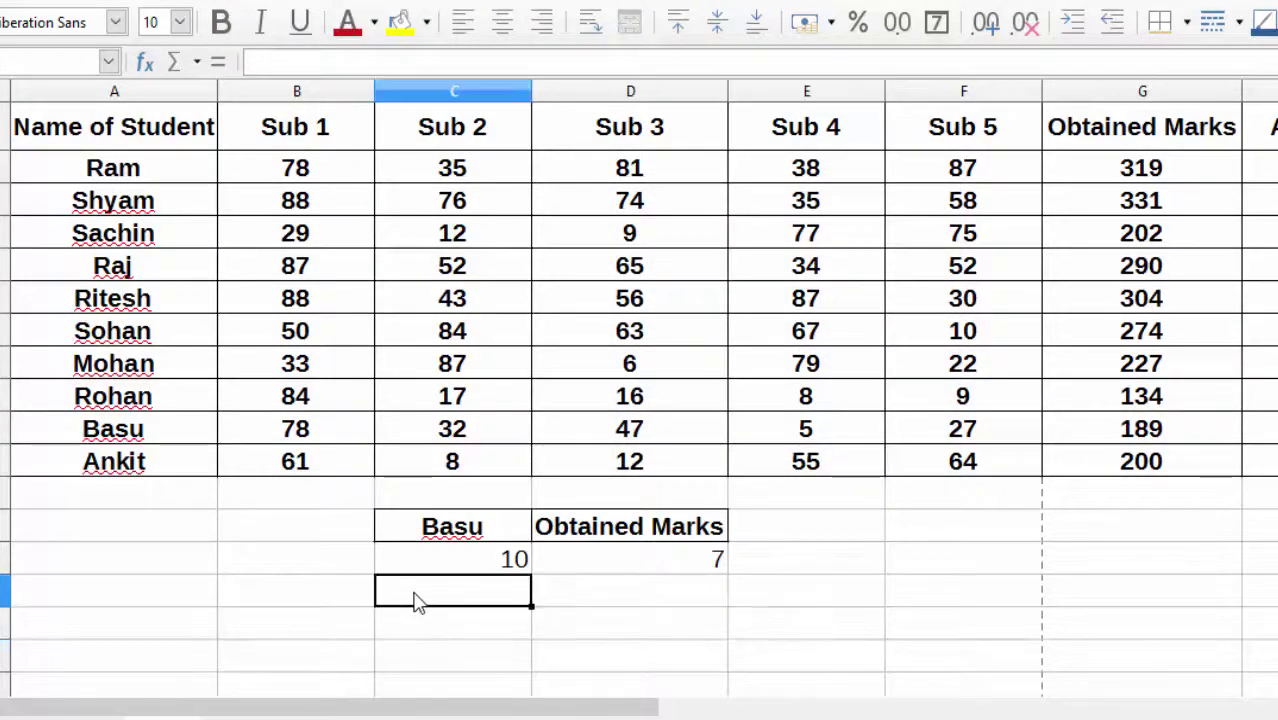
pyautogui.write('=vl')
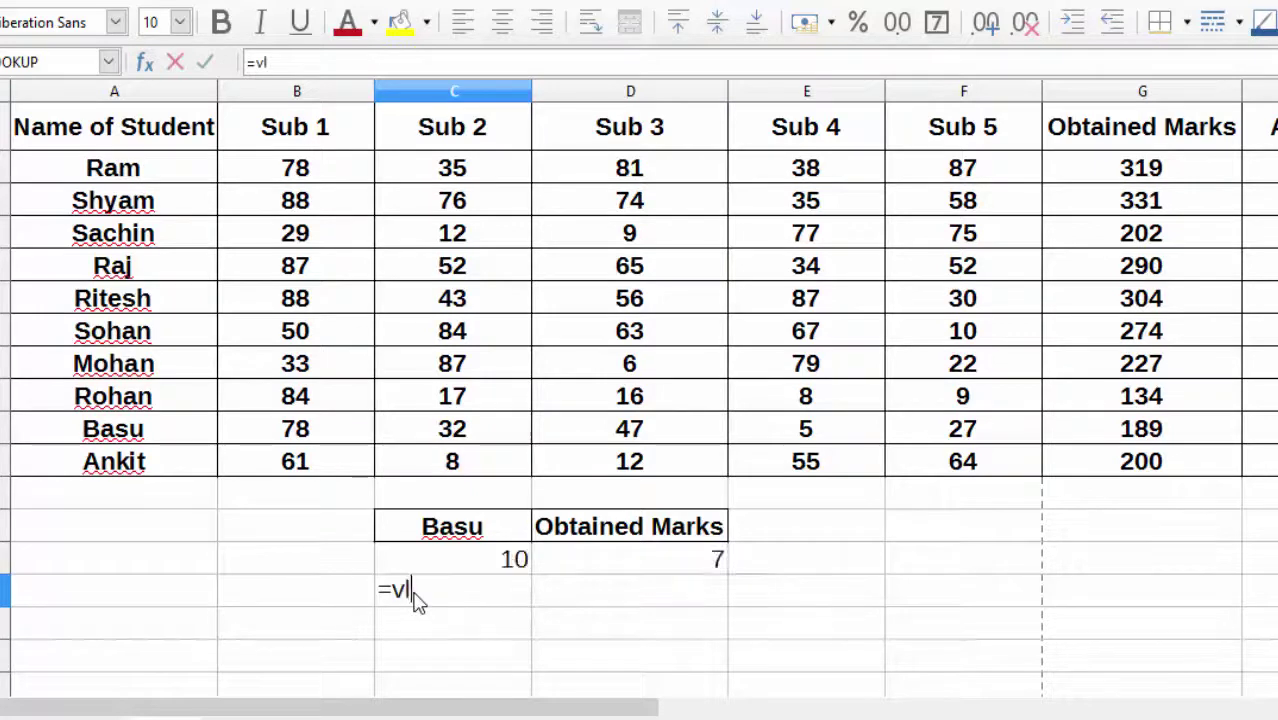
pyautogui.write('ooo')
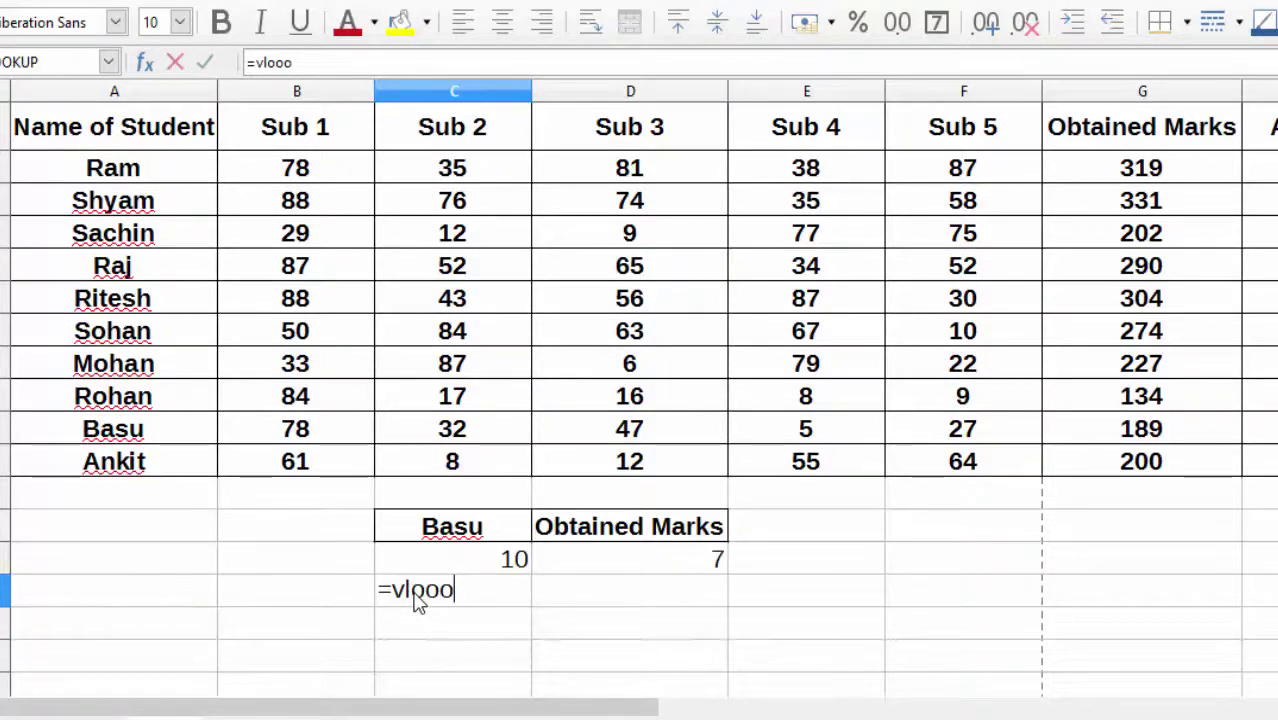
pyautogui.press('BackSpace')
pyautogui.write('kup')
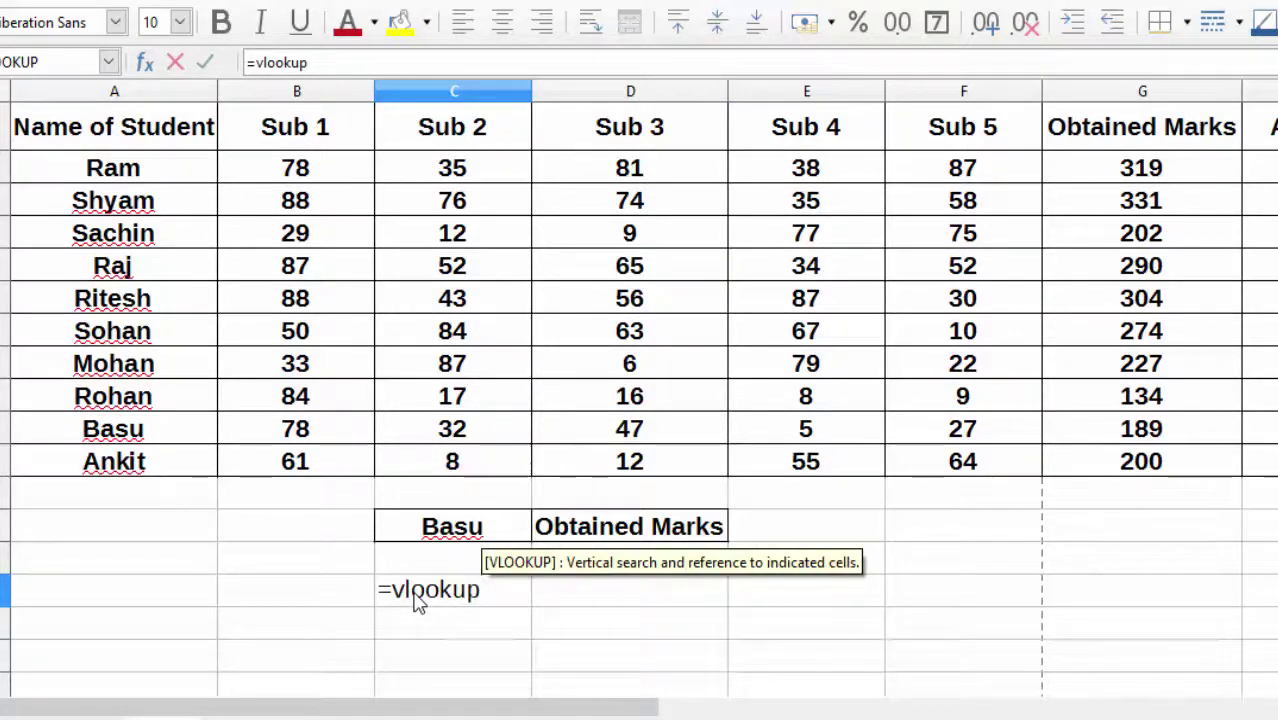
pyautogui.write('(')
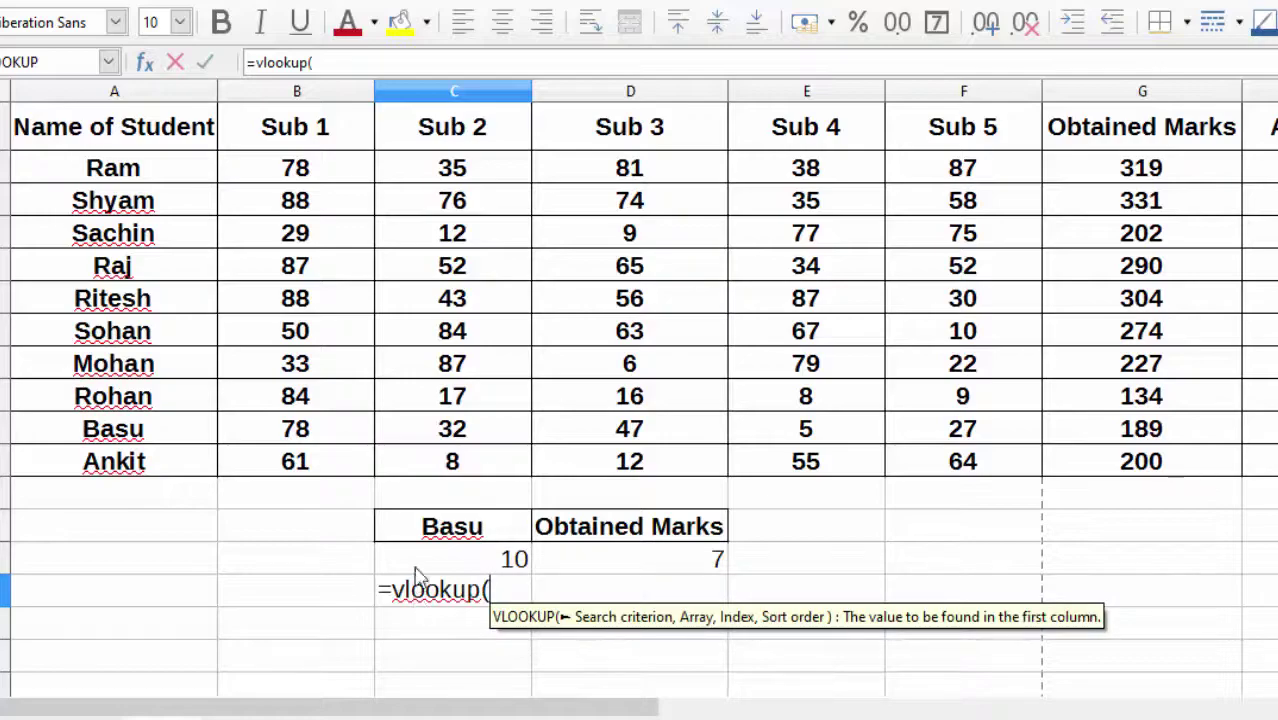
pyautogui.click(428, 545)
pyautogui.write(',')
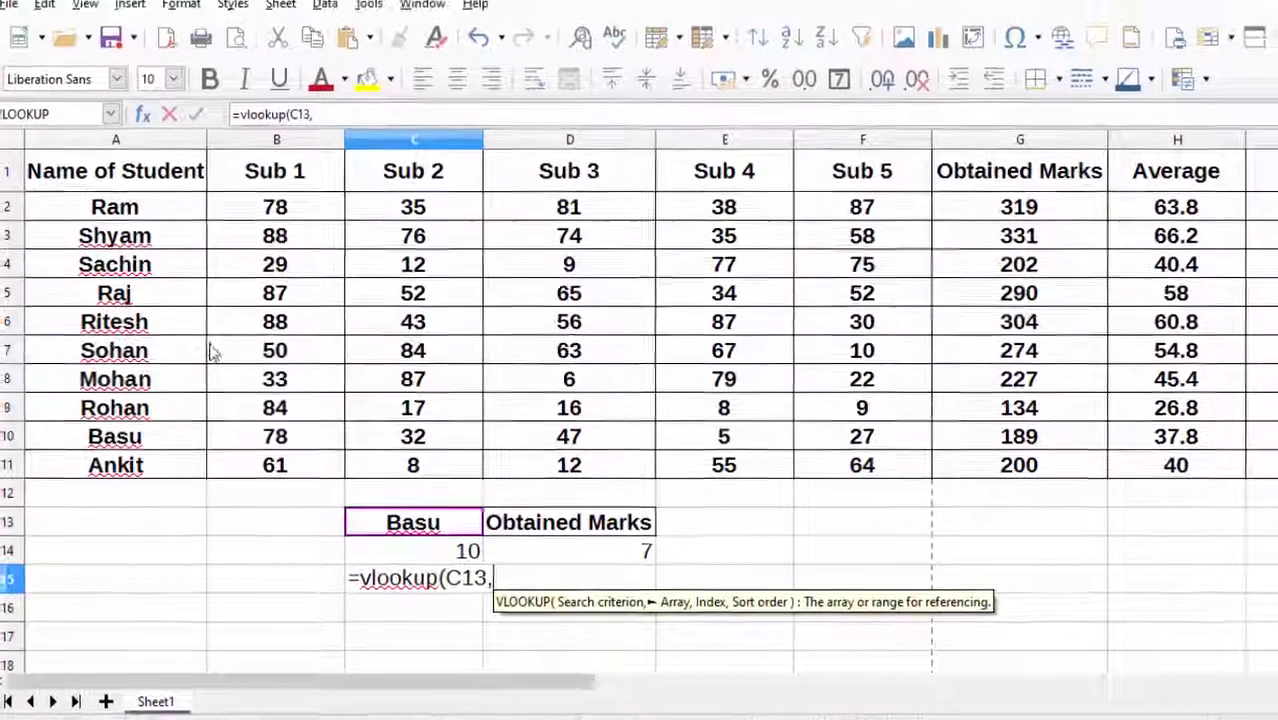
pyautogui.click(75, 197)
pyautogui.moveTo(75, 197)
pyautogui.mouseDown()
pyautogui.moveTo(100, 250)
pyautogui.moveTo(110, 445)
pyautogui.mouseUp()
pyautogui.click(108, 450)
pyautogui.click(116, 197)
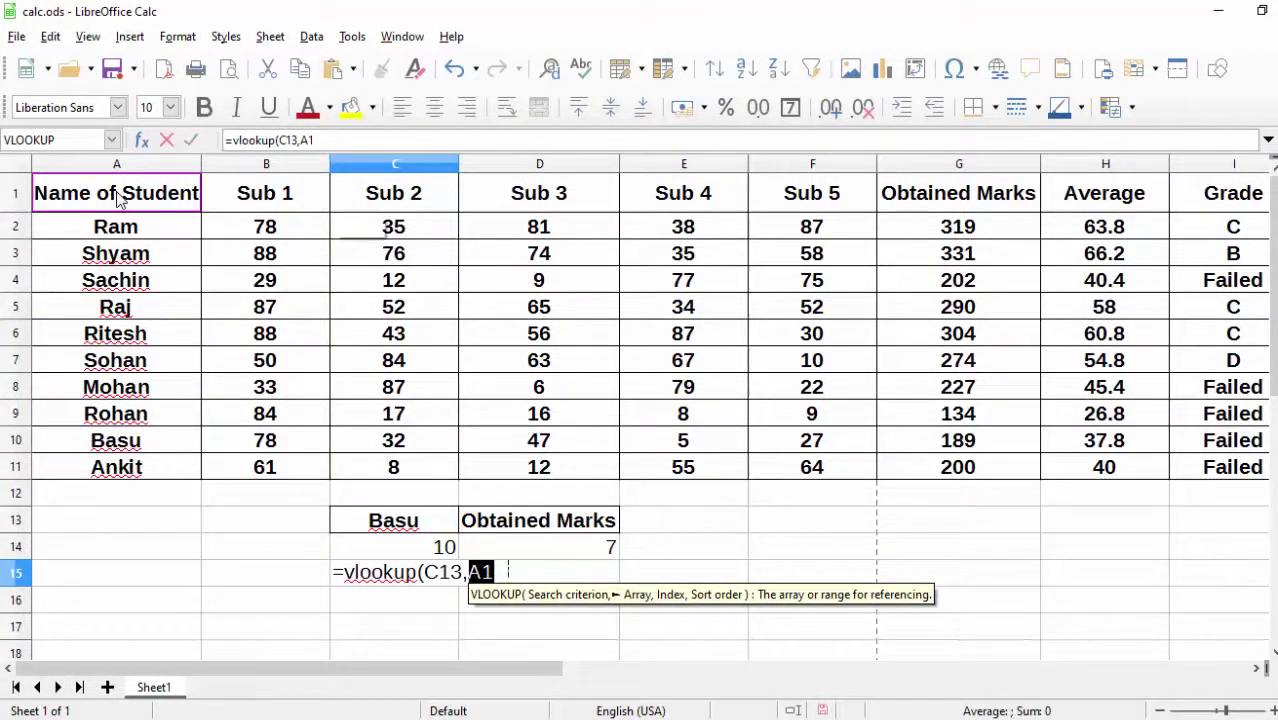
pyautogui.hotkey('shift', 'Right')
pyautogui.hotkey('shift', 'Right')
pyautogui.hotkey('shift', 'Right')
pyautogui.hotkey('shift', 'Right')
pyautogui.hotkey('shift', 'Right')
pyautogui.hotkey('shift', 'Right')
pyautogui.hotkey('shift', 'Right')
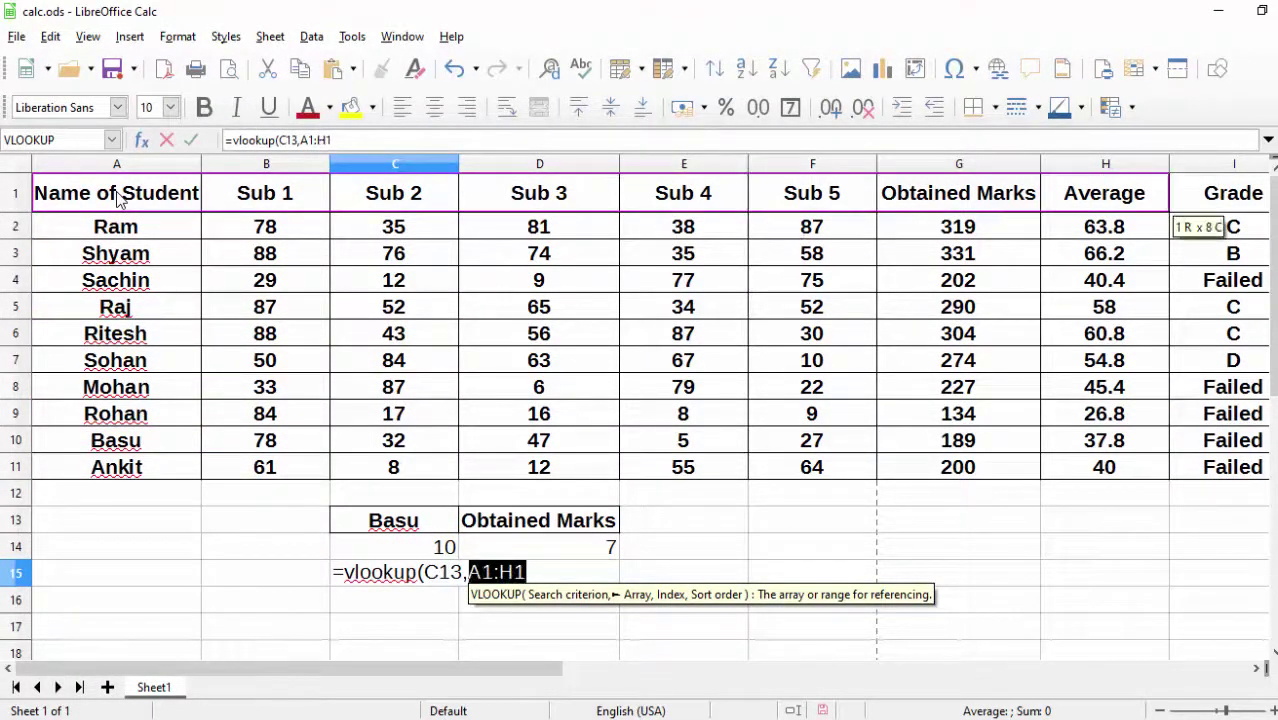
pyautogui.hotkey('shift', 'Right')
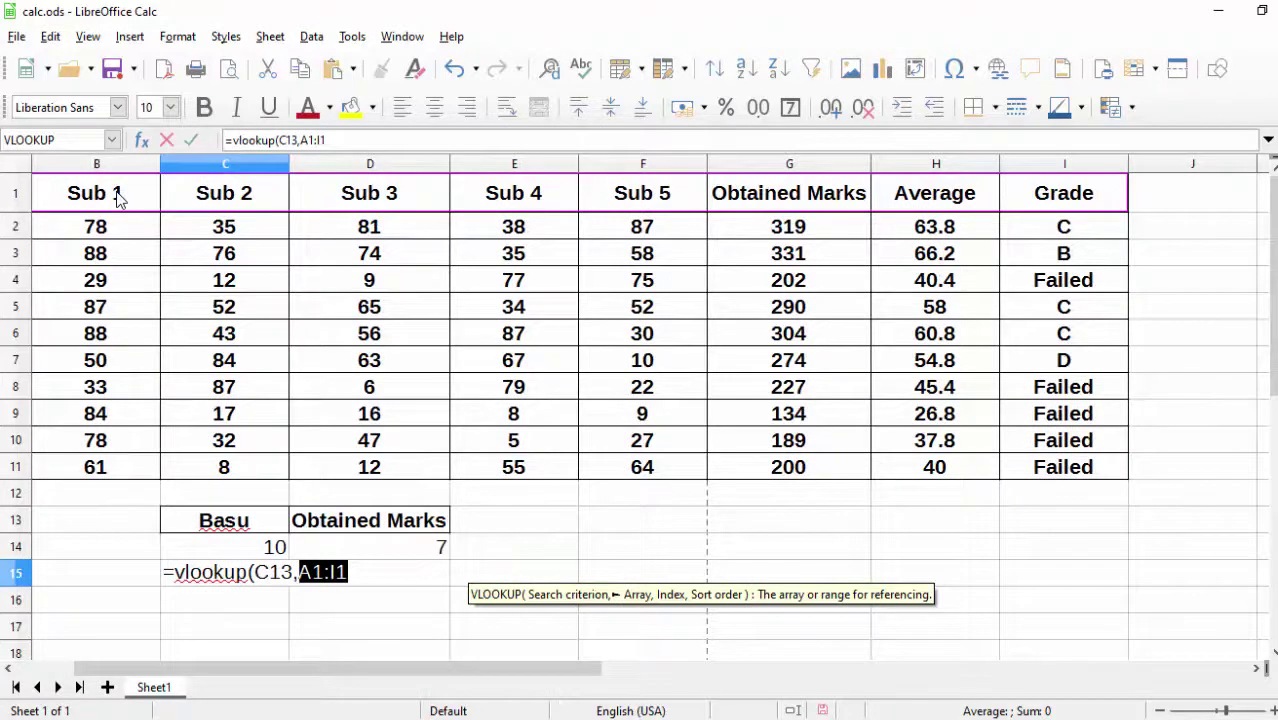
pyautogui.hotkey('shift', 'Down')
pyautogui.hotkey('shift', 'Down')
pyautogui.hotkey('shift', 'Down')
pyautogui.hotkey('shift', 'Down')
pyautogui.hotkey('shift', 'Down')
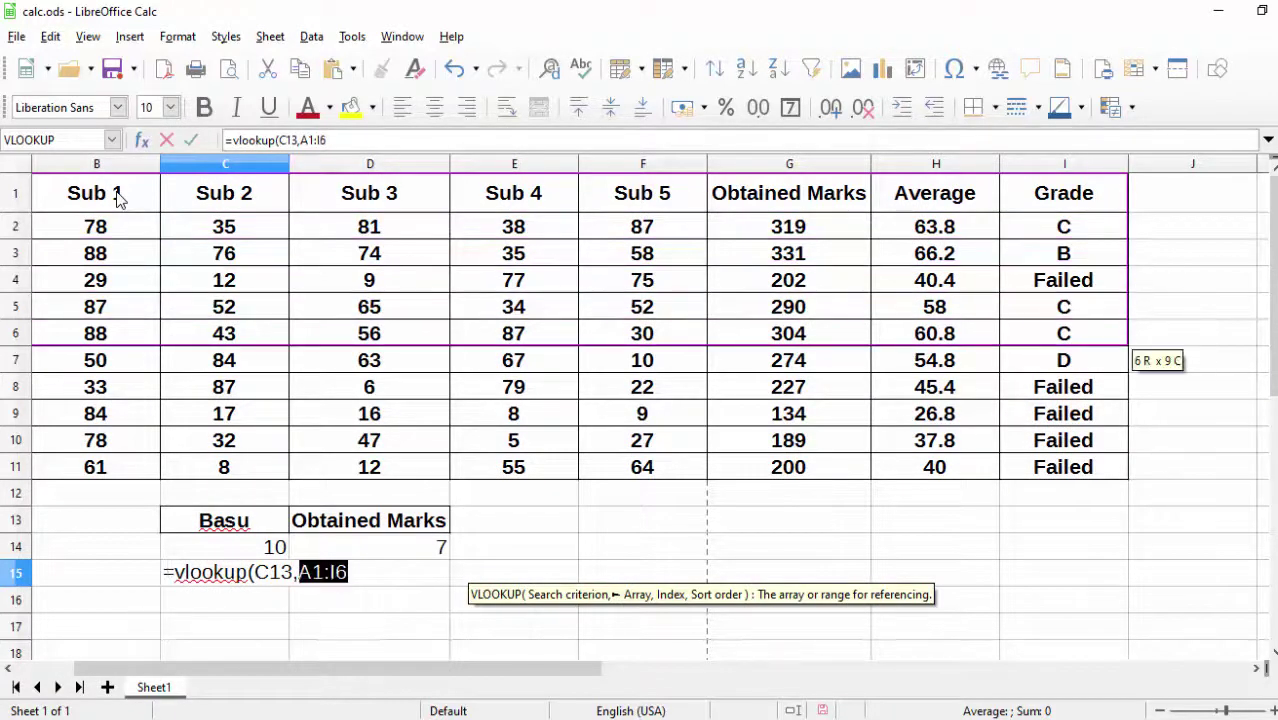
pyautogui.hotkey('shift', 'Down')
pyautogui.hotkey('shift', 'Down')
pyautogui.hotkey('shift', 'Down')
pyautogui.hotkey('shift', 'Down')
pyautogui.hotkey('shift', 'Down')
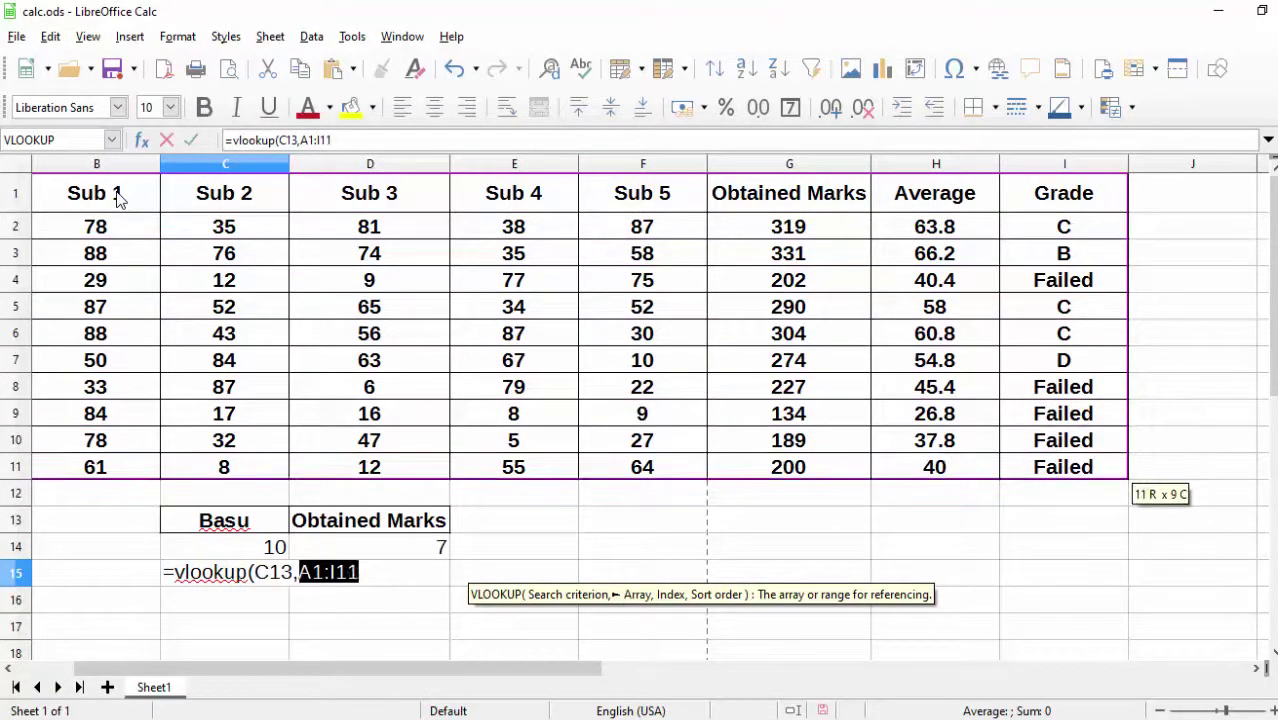
pyautogui.press('F4')
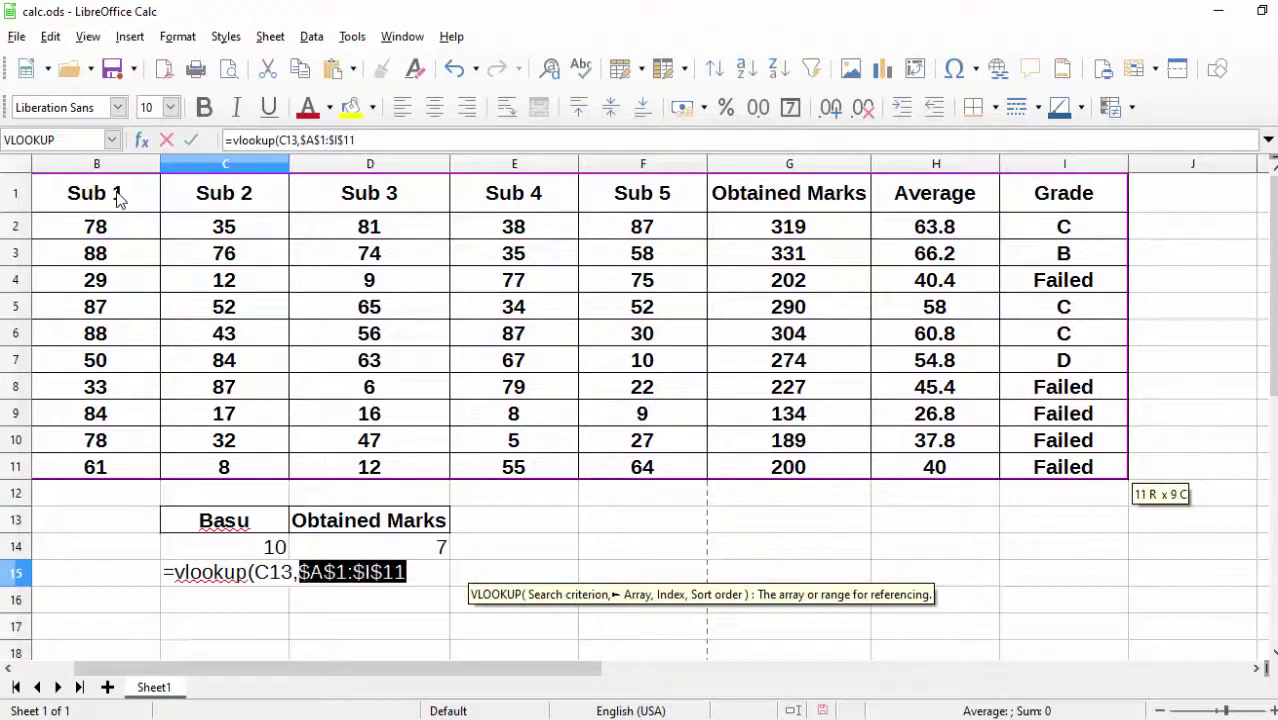
# Step: Use MATCH(D13,$A$1:$I$1,0) as the column index with exact match, then commit the formula
pyautogui.write(',m')
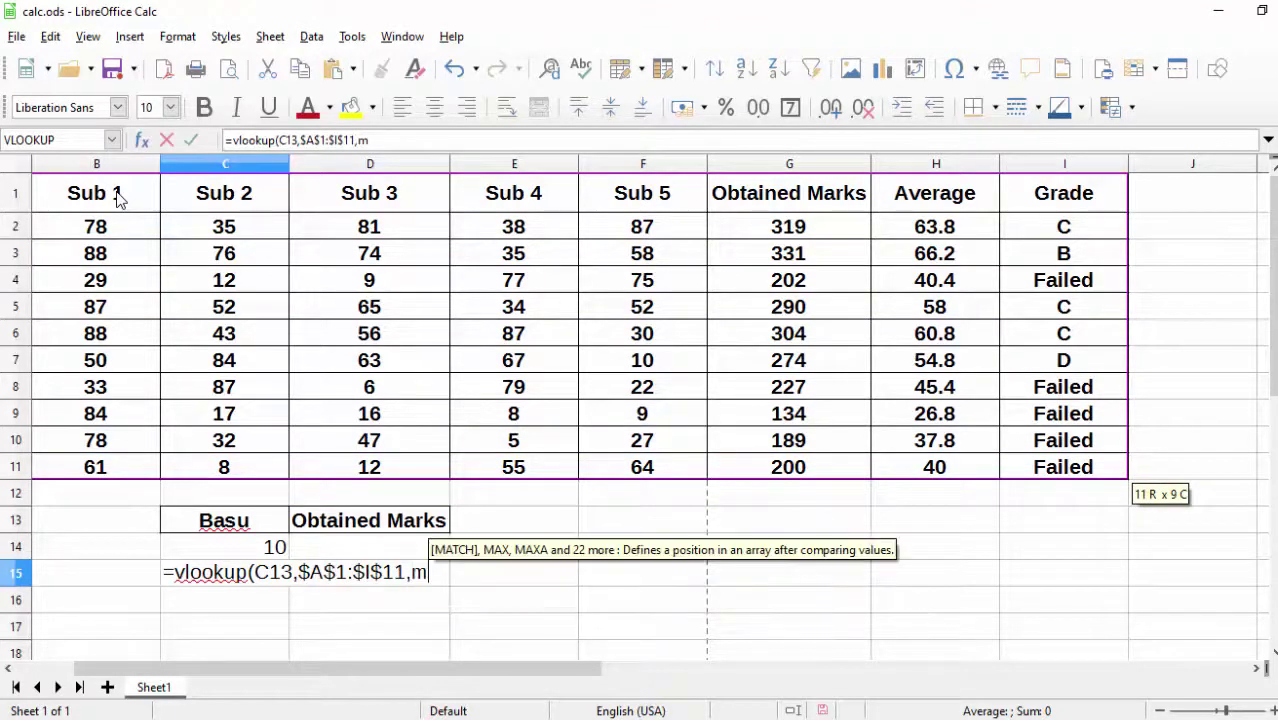
pyautogui.write('atch')
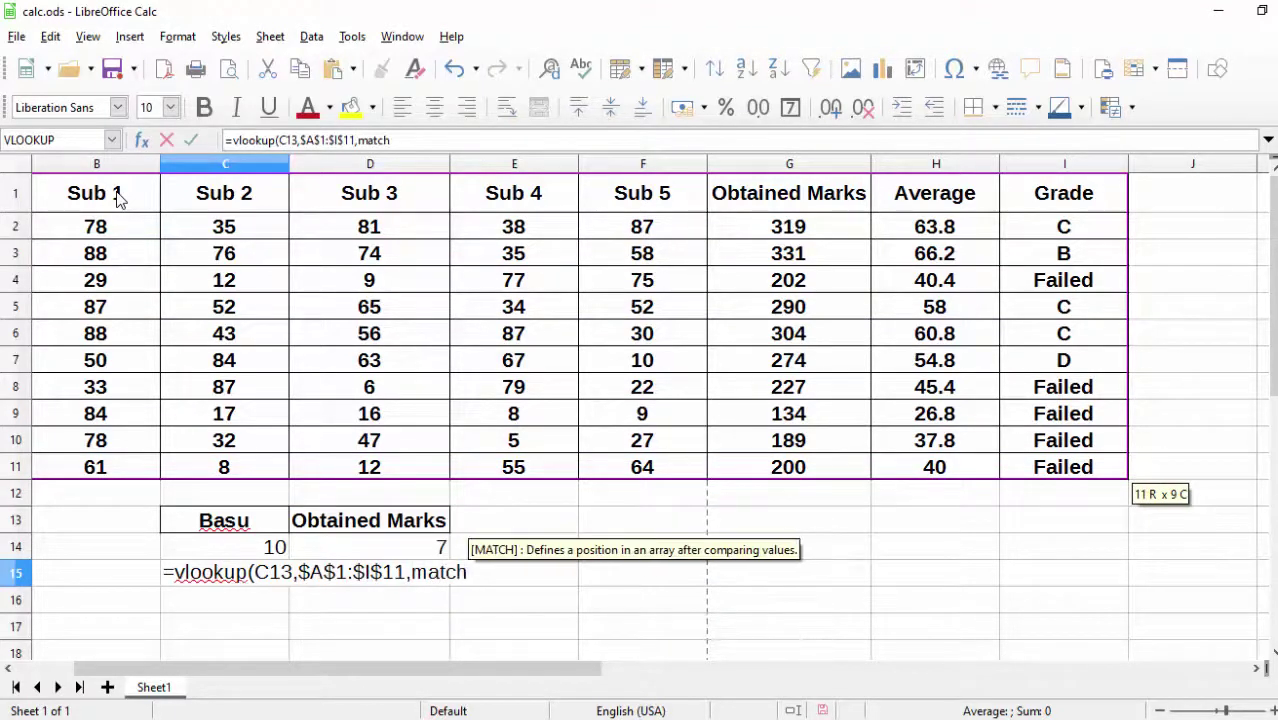
pyautogui.write('(')
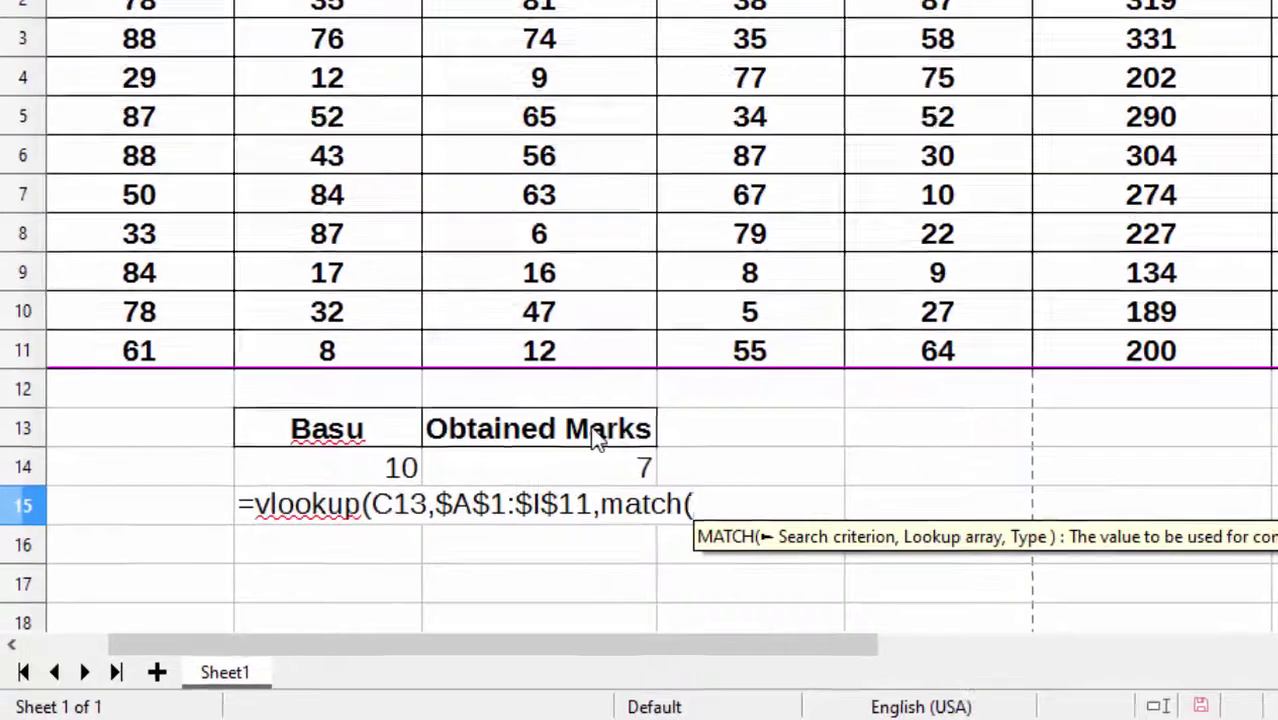
pyautogui.click(407, 527)
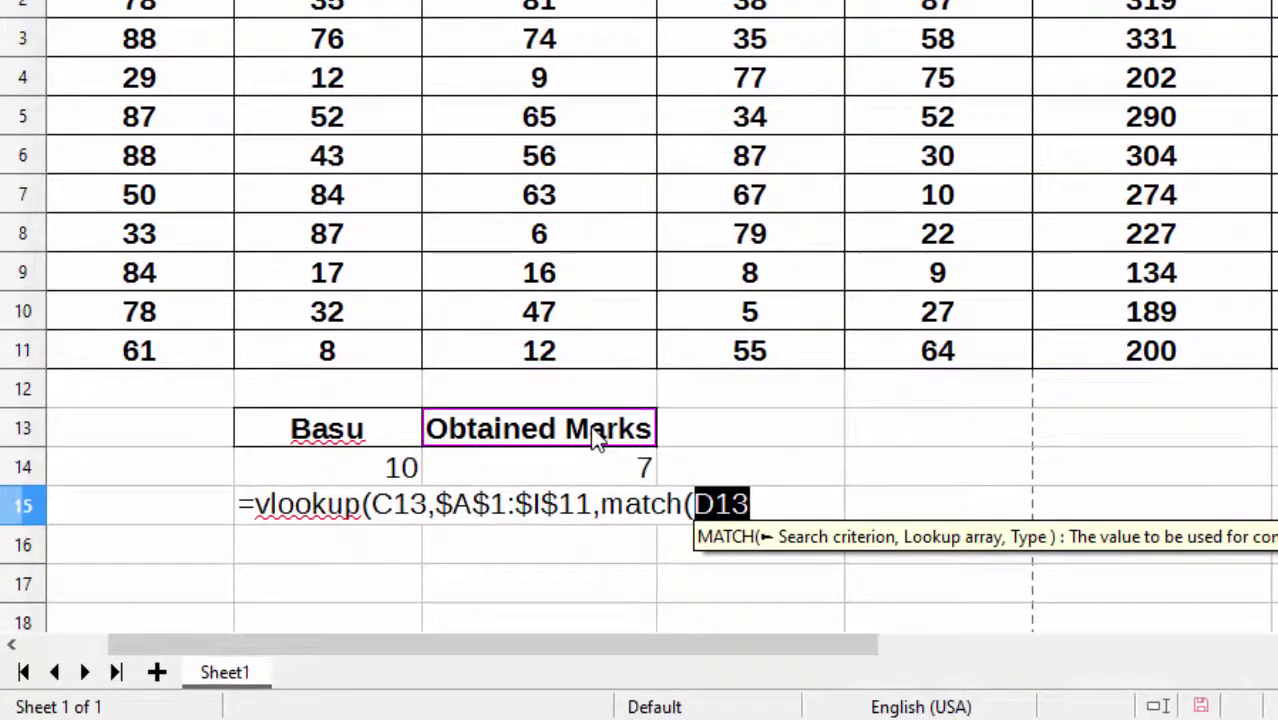
pyautogui.write(',')
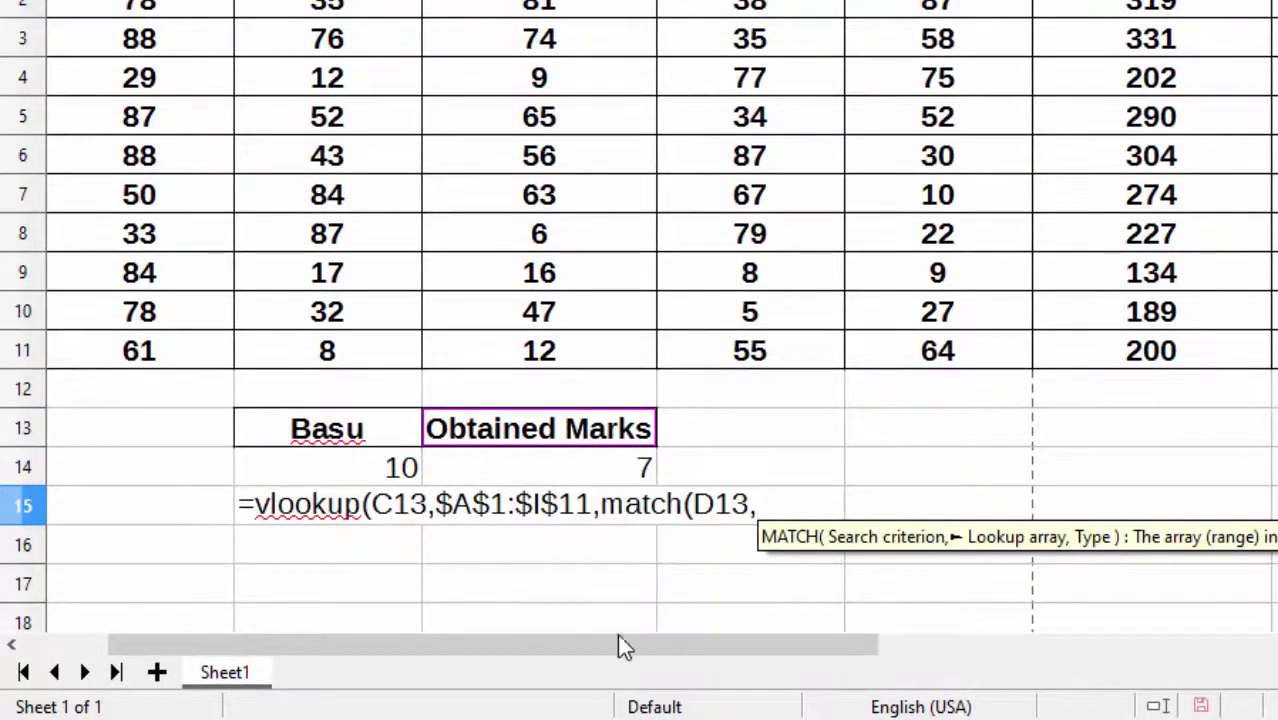
pyautogui.moveTo(619, 645); pyautogui.dragTo(593, 643)
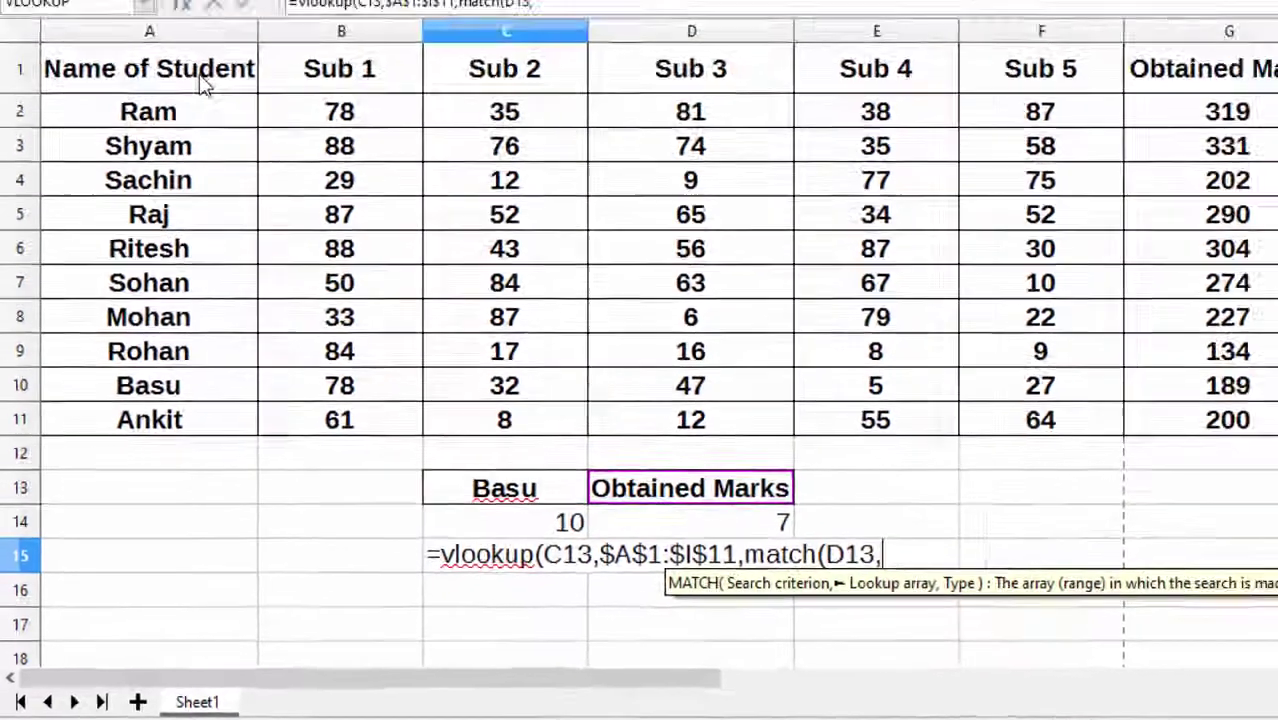
pyautogui.moveTo(200, 108); pyautogui.dragTo(825, 115)
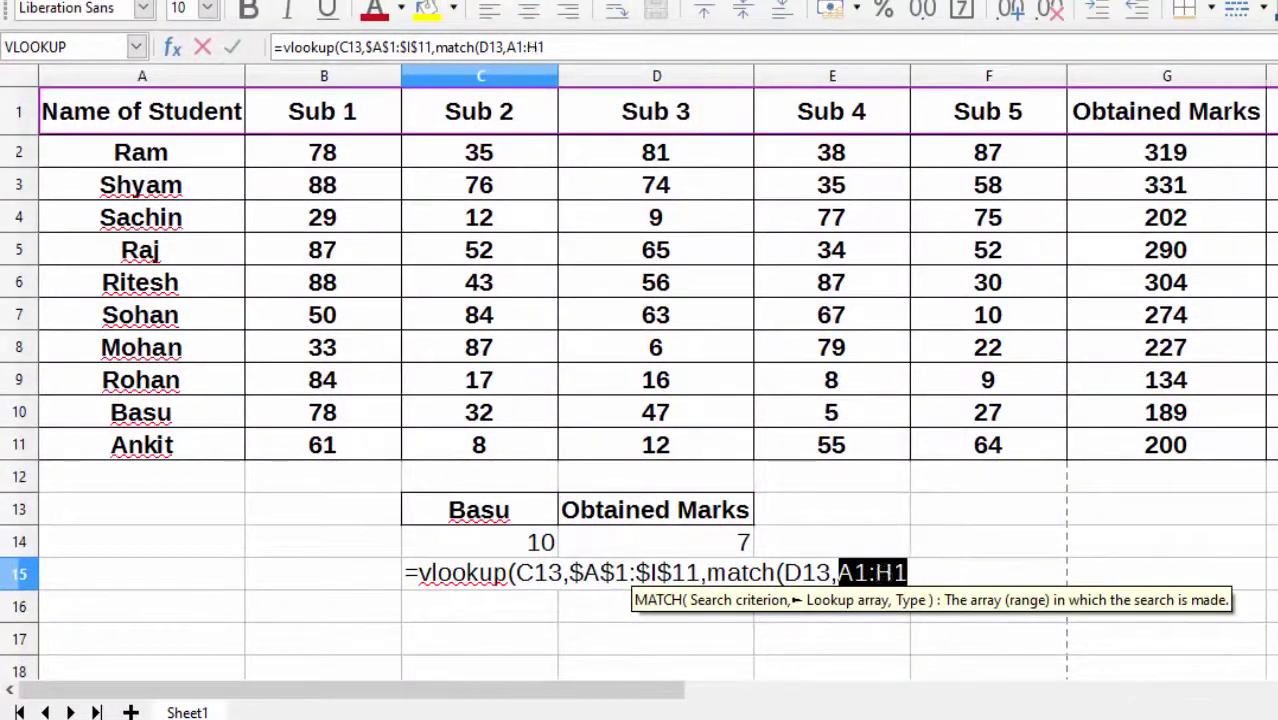
pyautogui.moveTo(825, 115); pyautogui.dragTo(1270, 110)
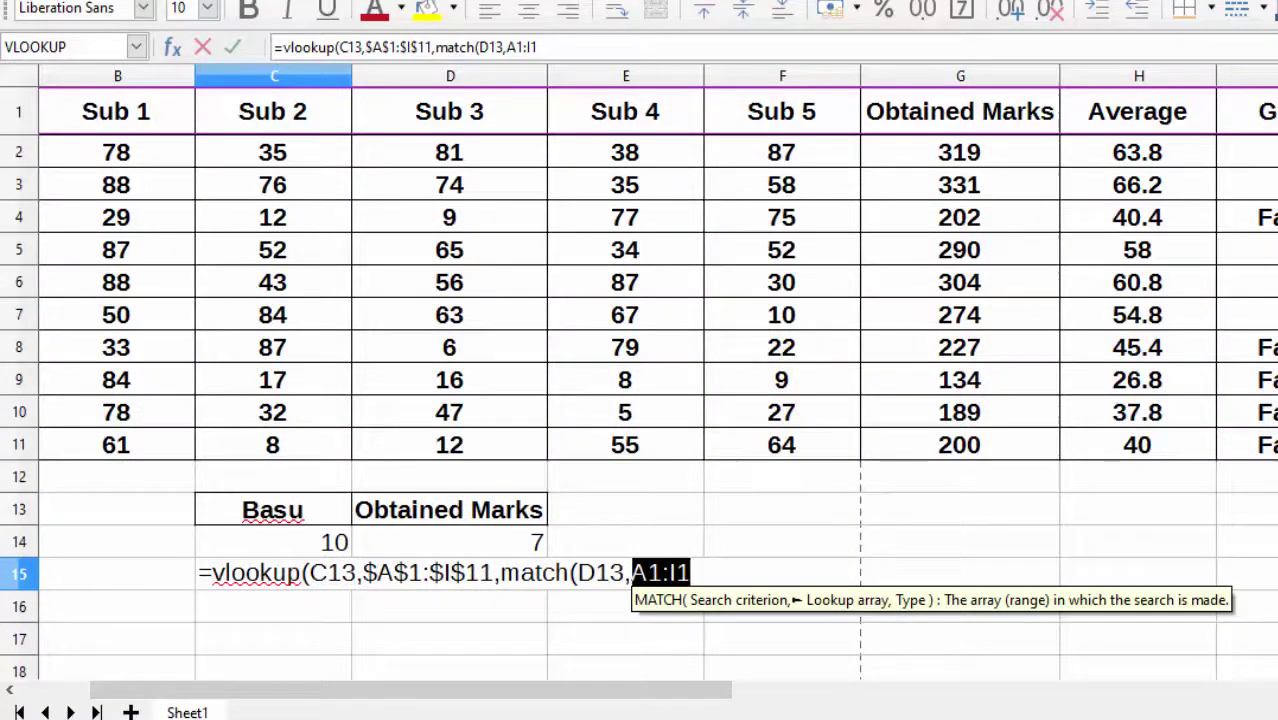
pyautogui.press('F4')
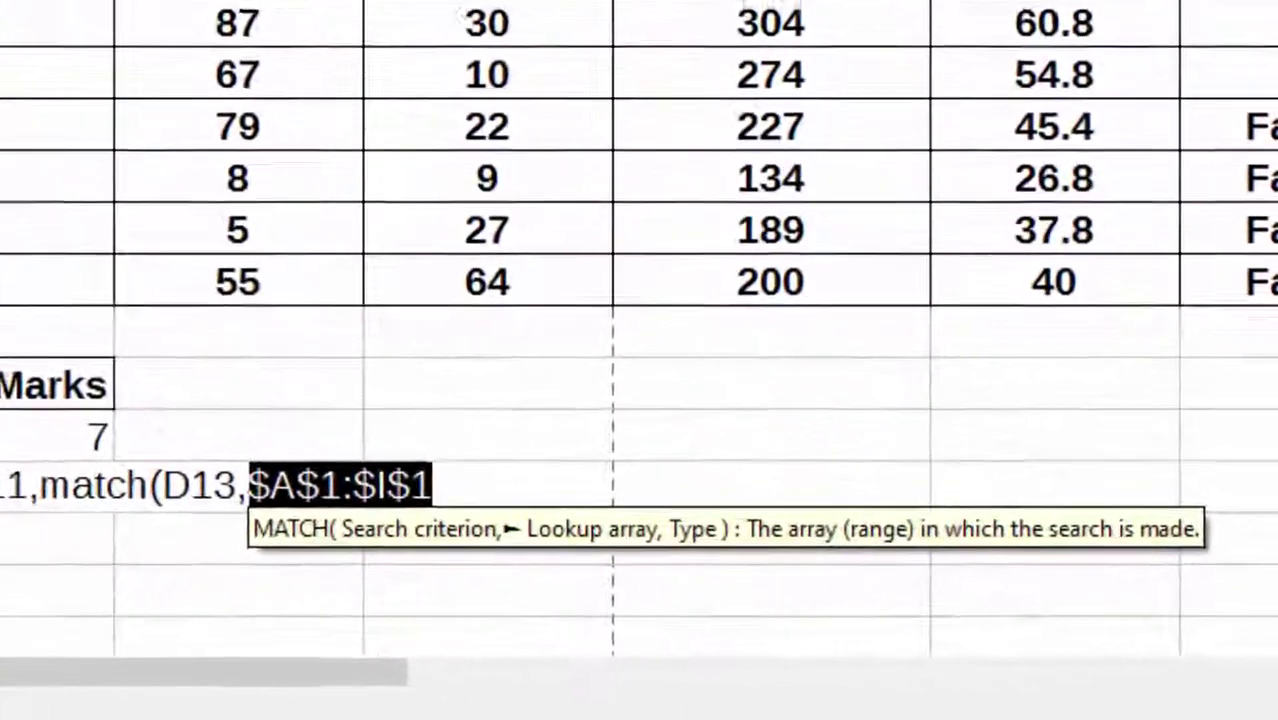
pyautogui.write('0')
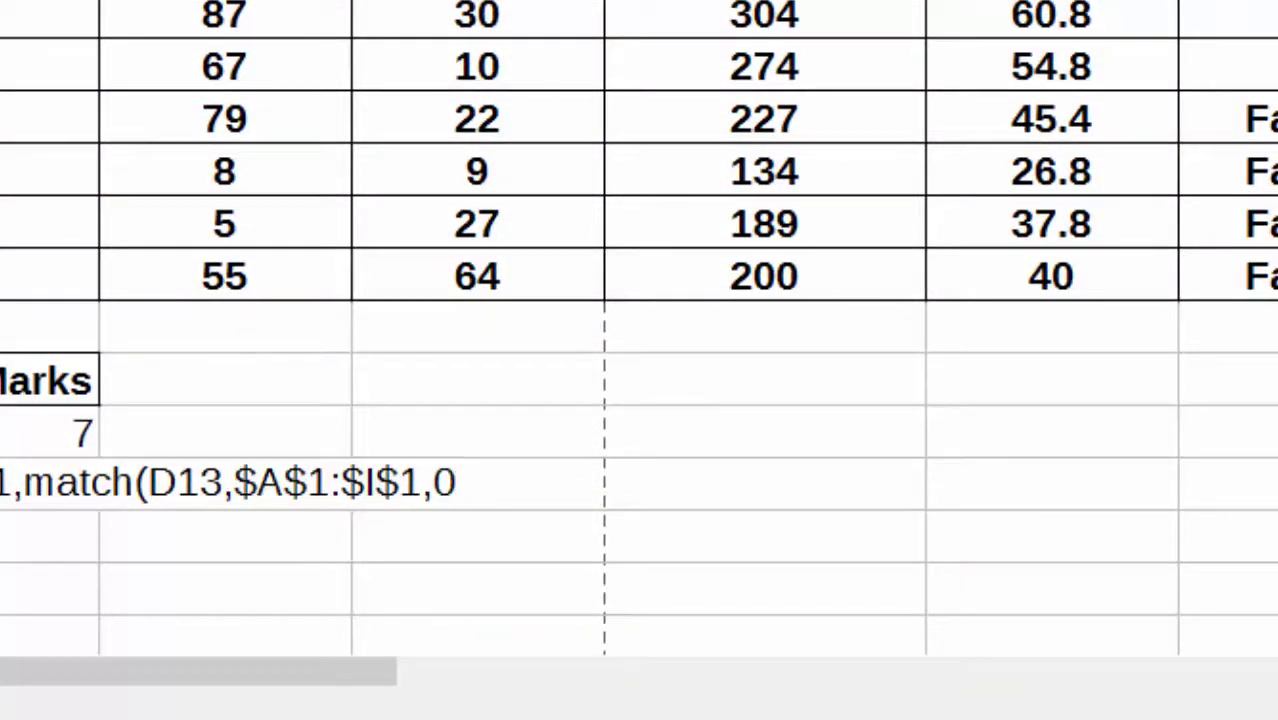
pyautogui.write(')')
pyautogui.write(',')
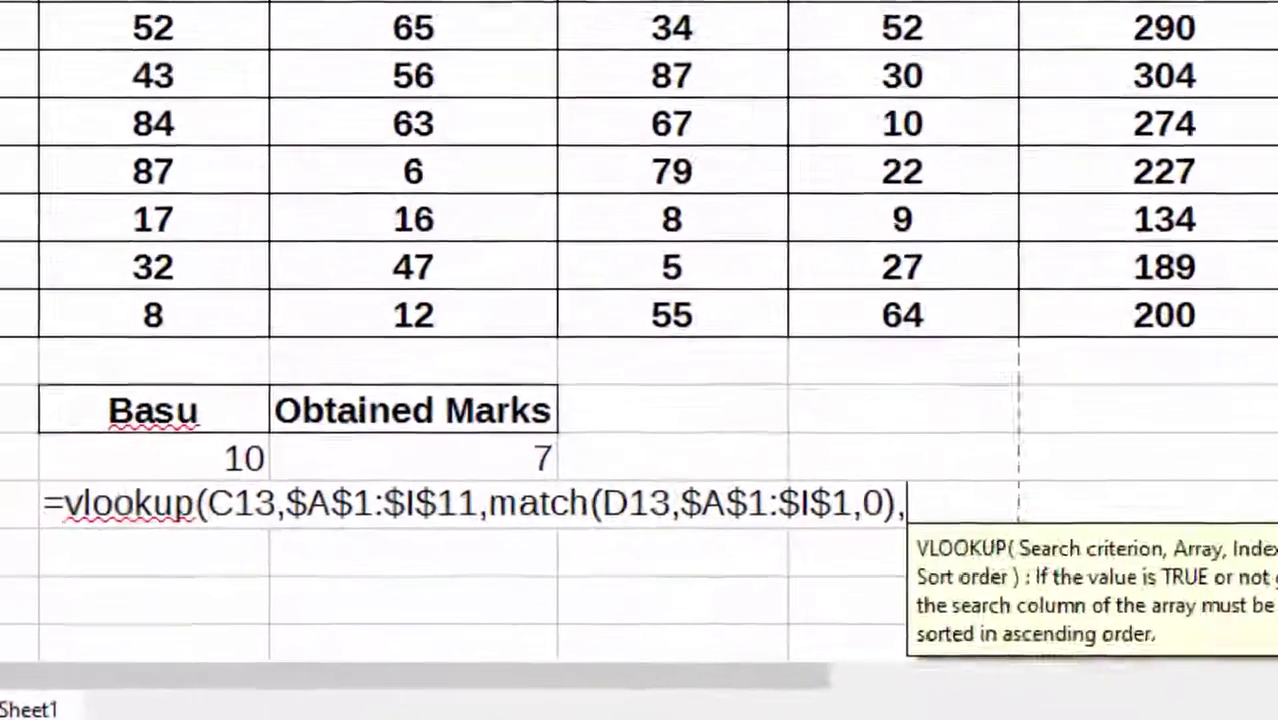
pyautogui.write('0')
pyautogui.write(')')
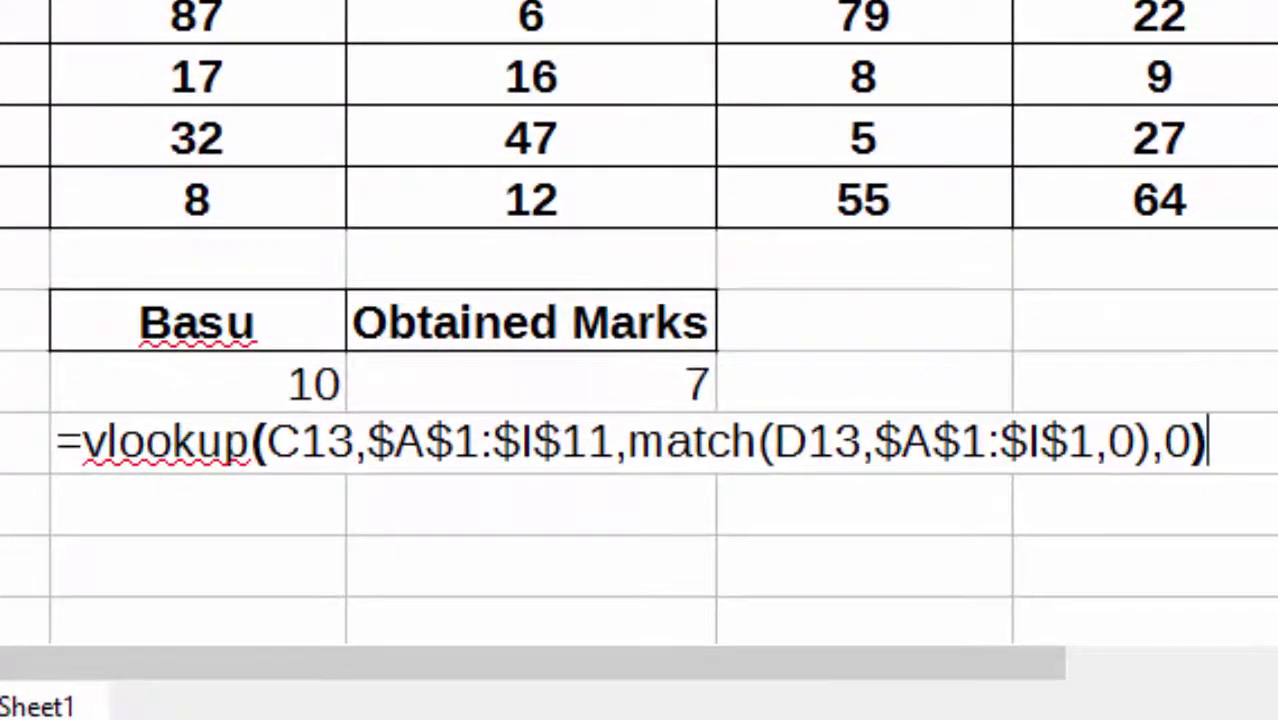
pyautogui.press('Return')
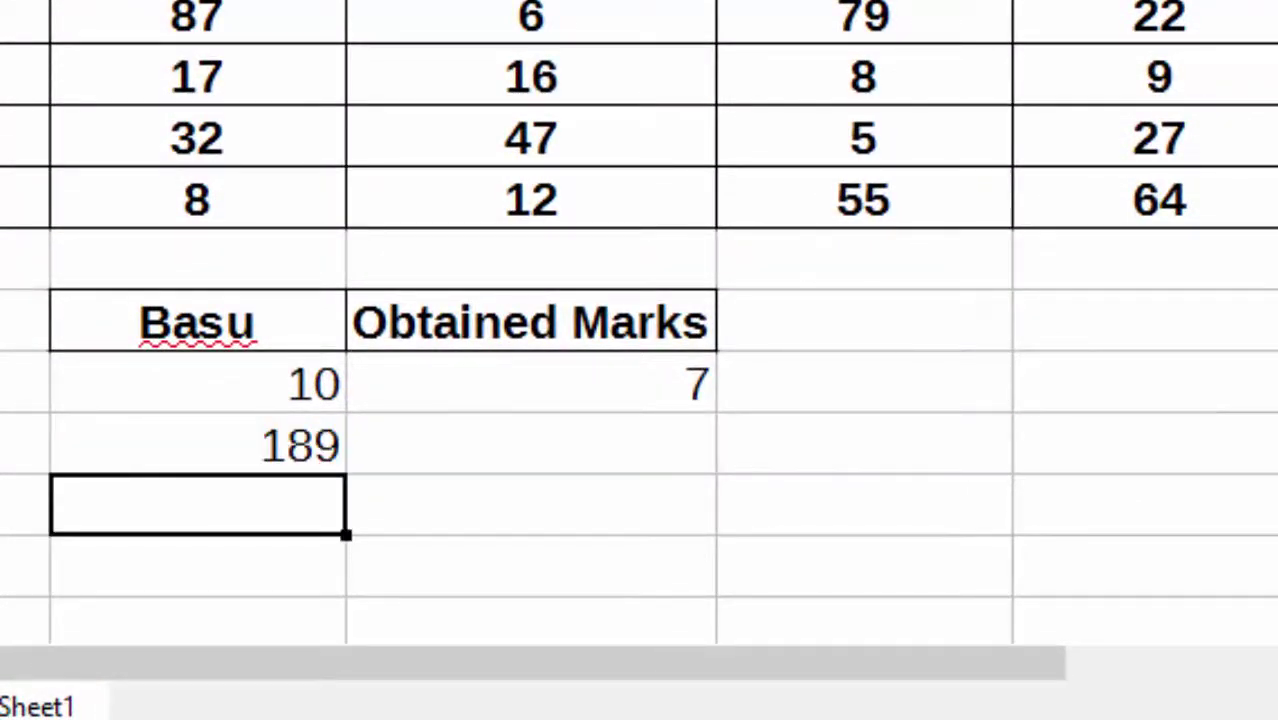
# Step: Replace Basu in C13 with a copied 'Mohan', then compare the 227 result against row 8
pyautogui.click(245, 456)
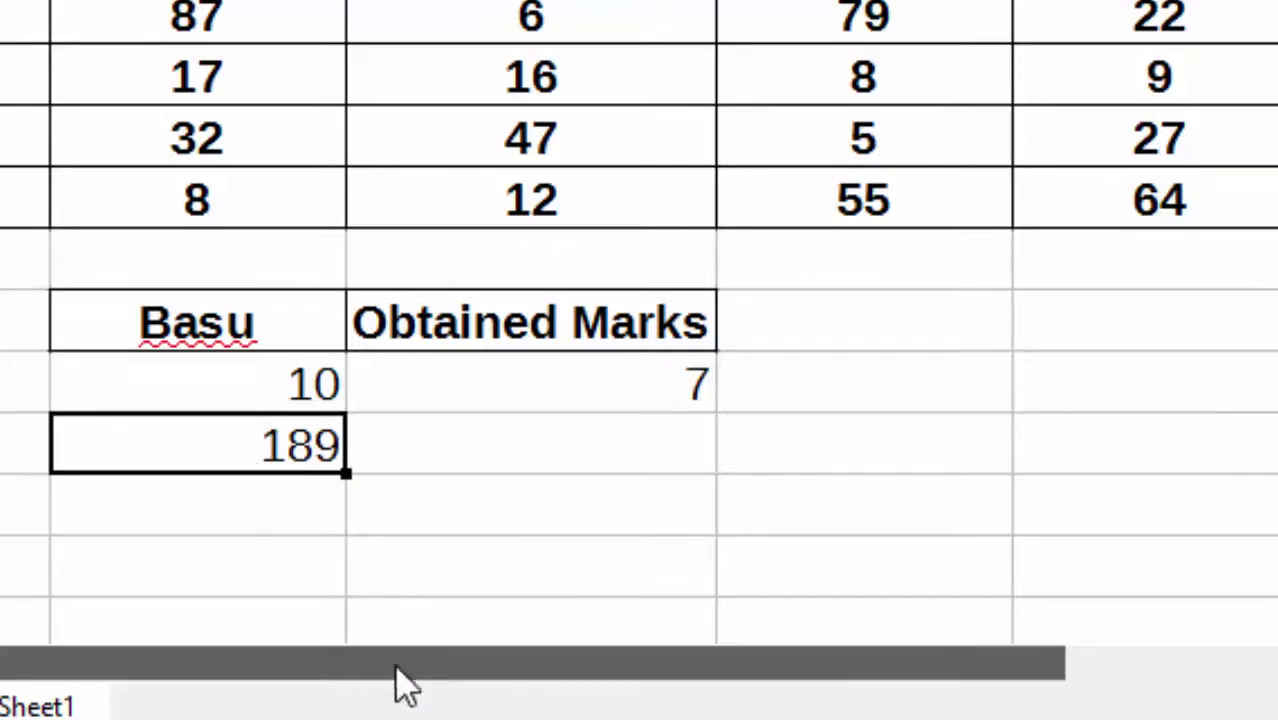
pyautogui.click(608, 338)
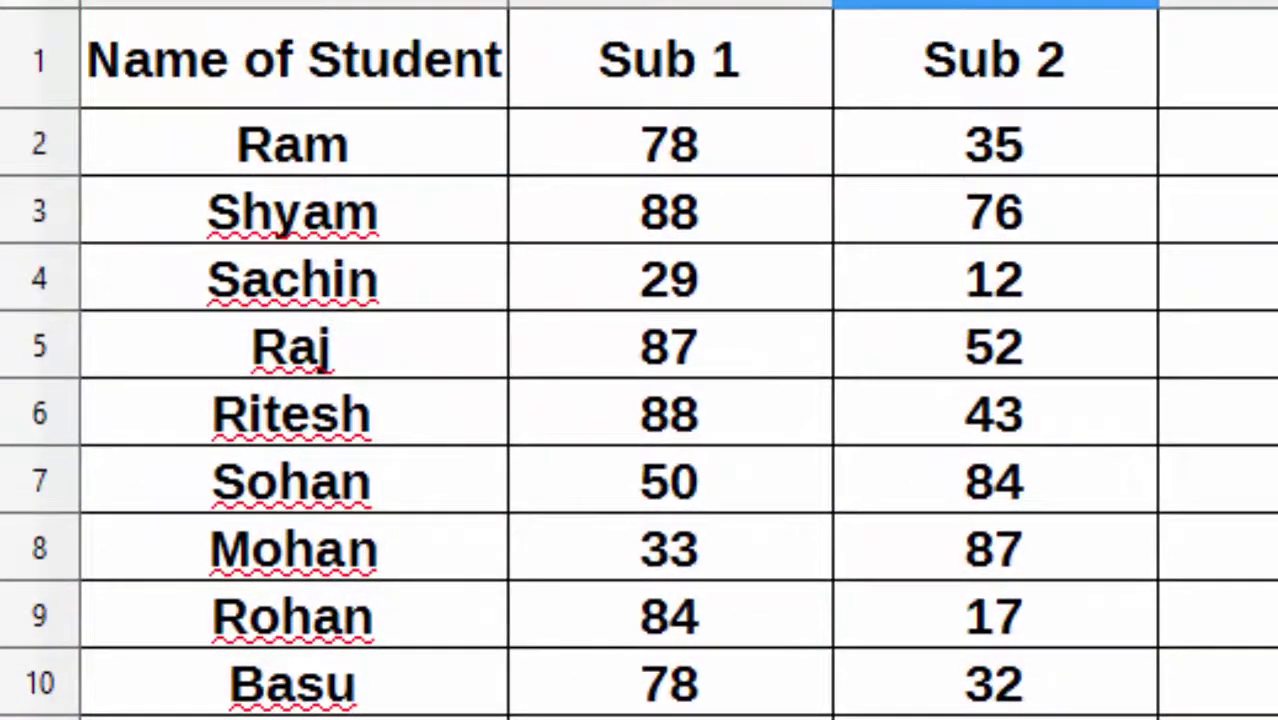
pyautogui.press('Return')
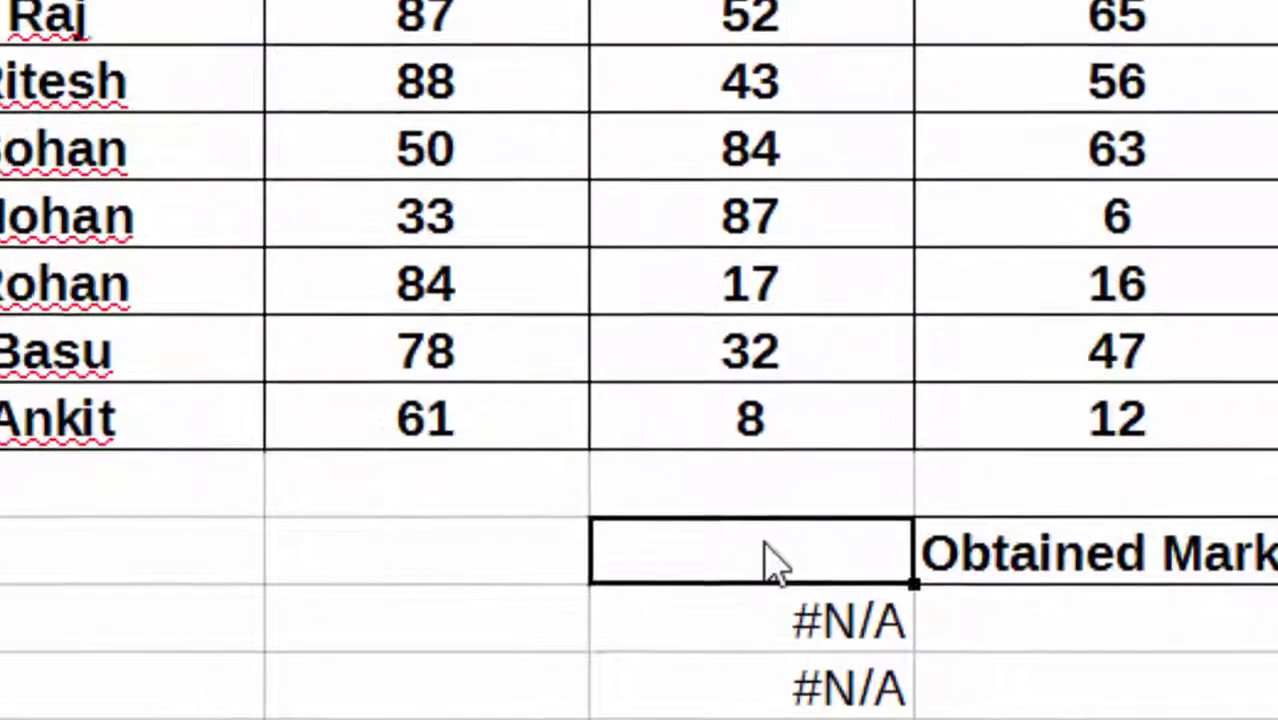
pyautogui.click(265, 318)
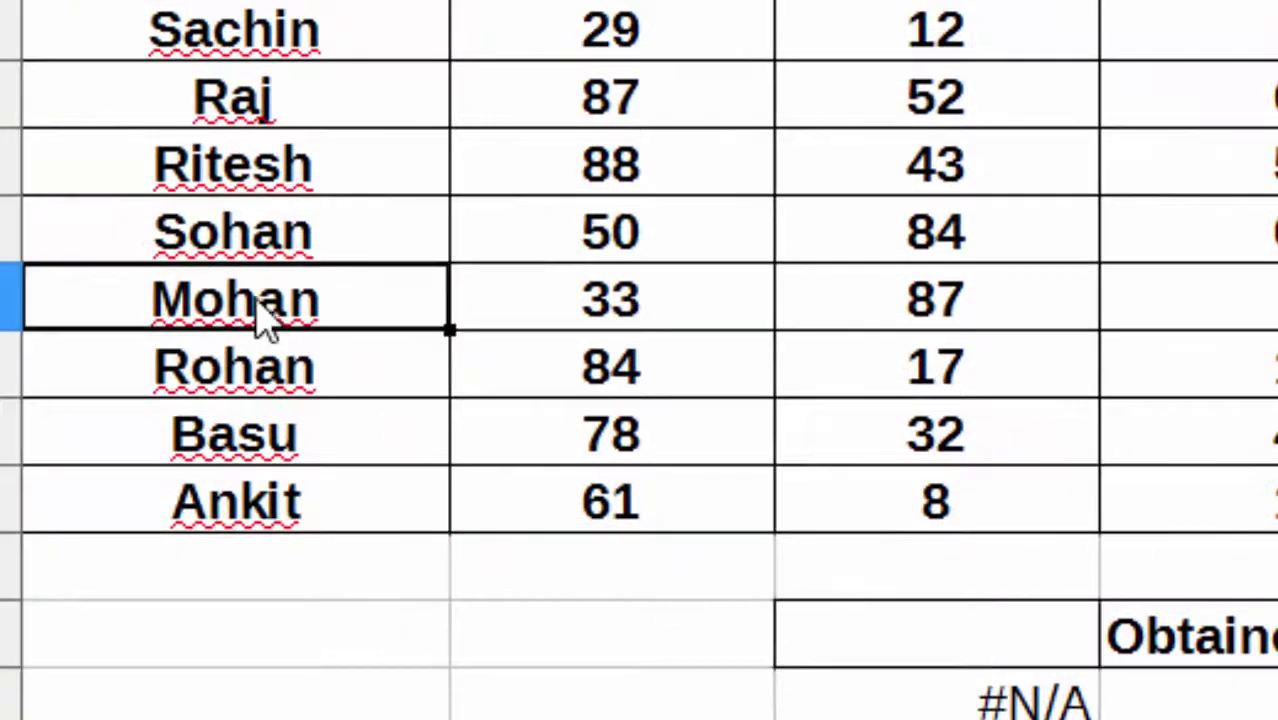
pyautogui.rightClick(265, 318)
pyautogui.hotkey('ctrl', 'c')
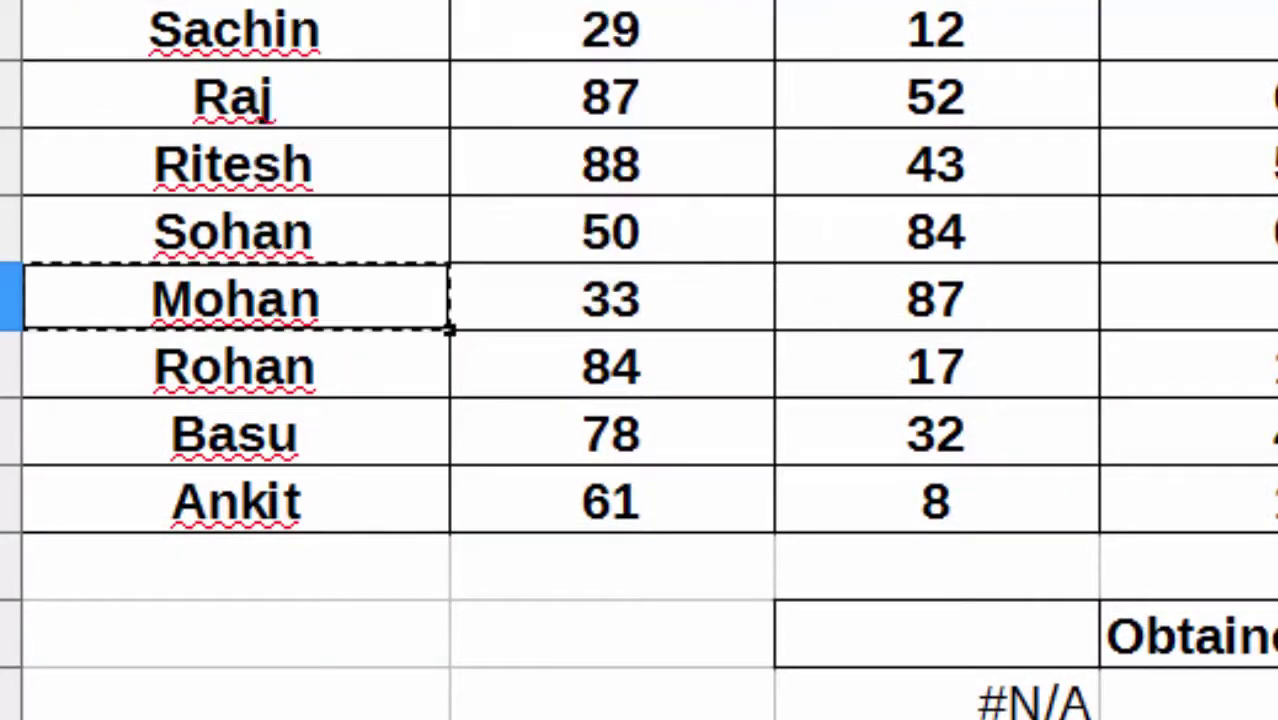
pyautogui.click(928, 650)
pyautogui.rightClick(930, 655)
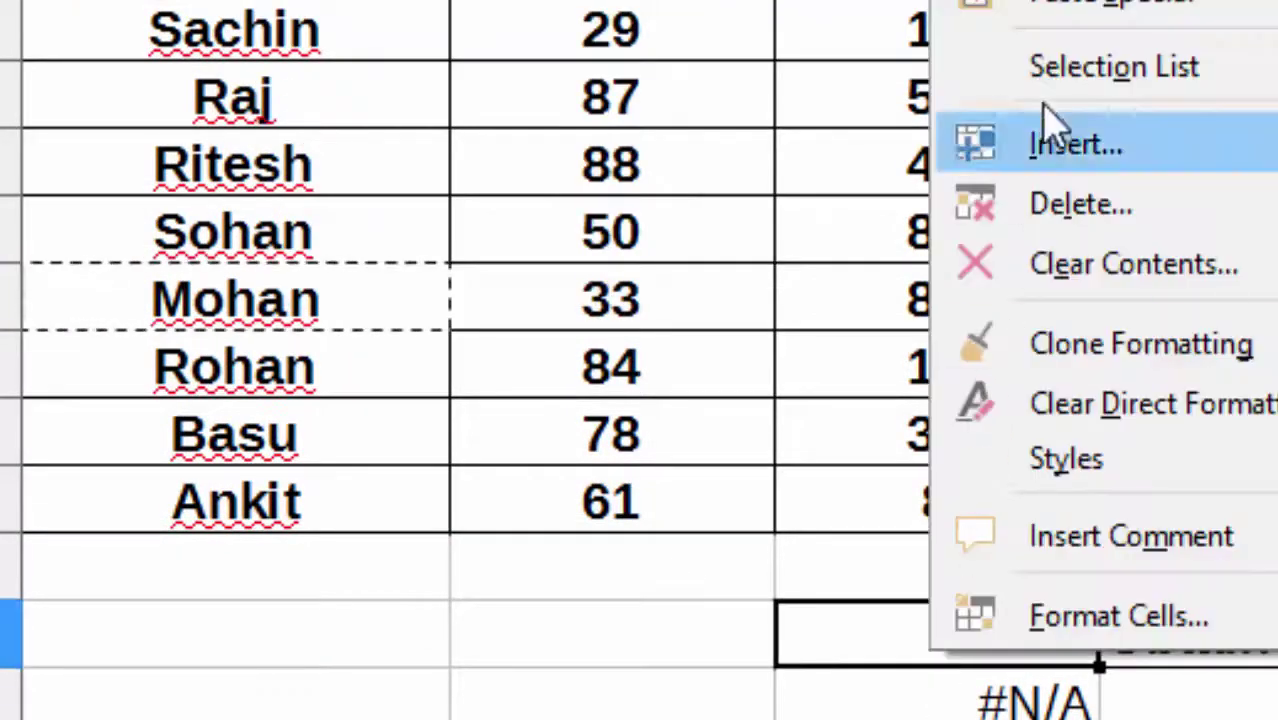
pyautogui.click(1100, 10)
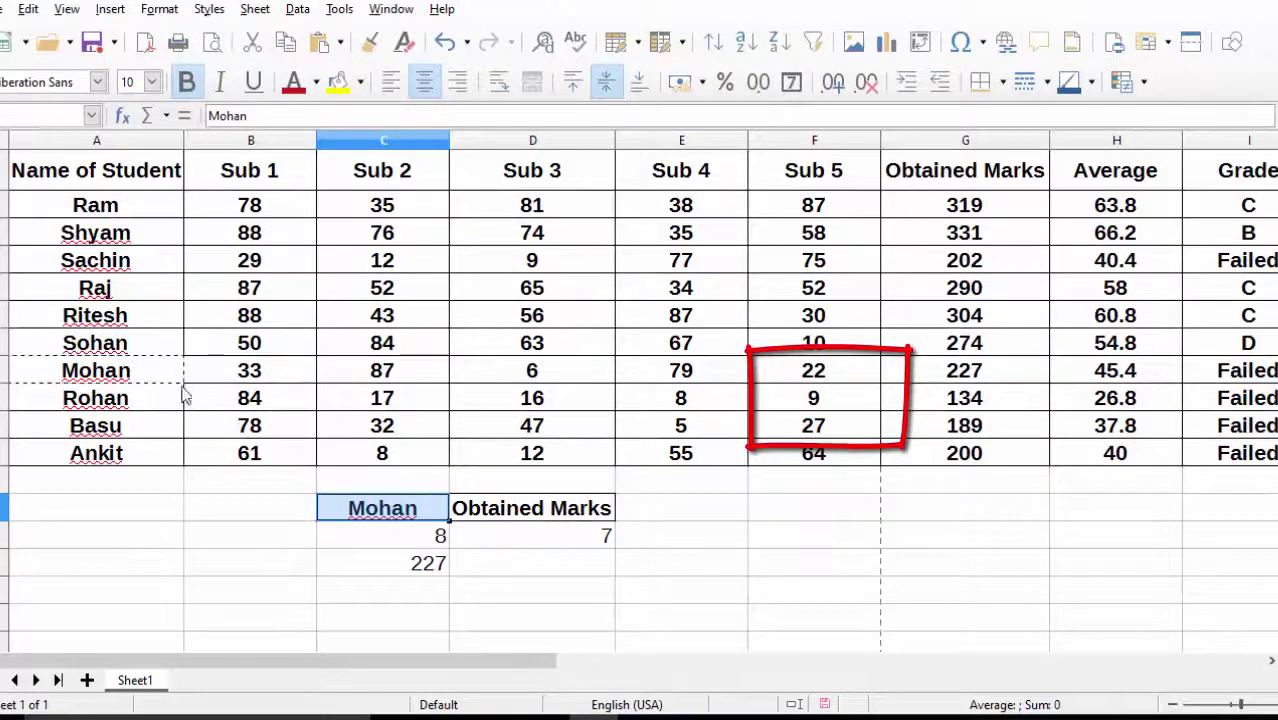
pyautogui.click(5, 371)
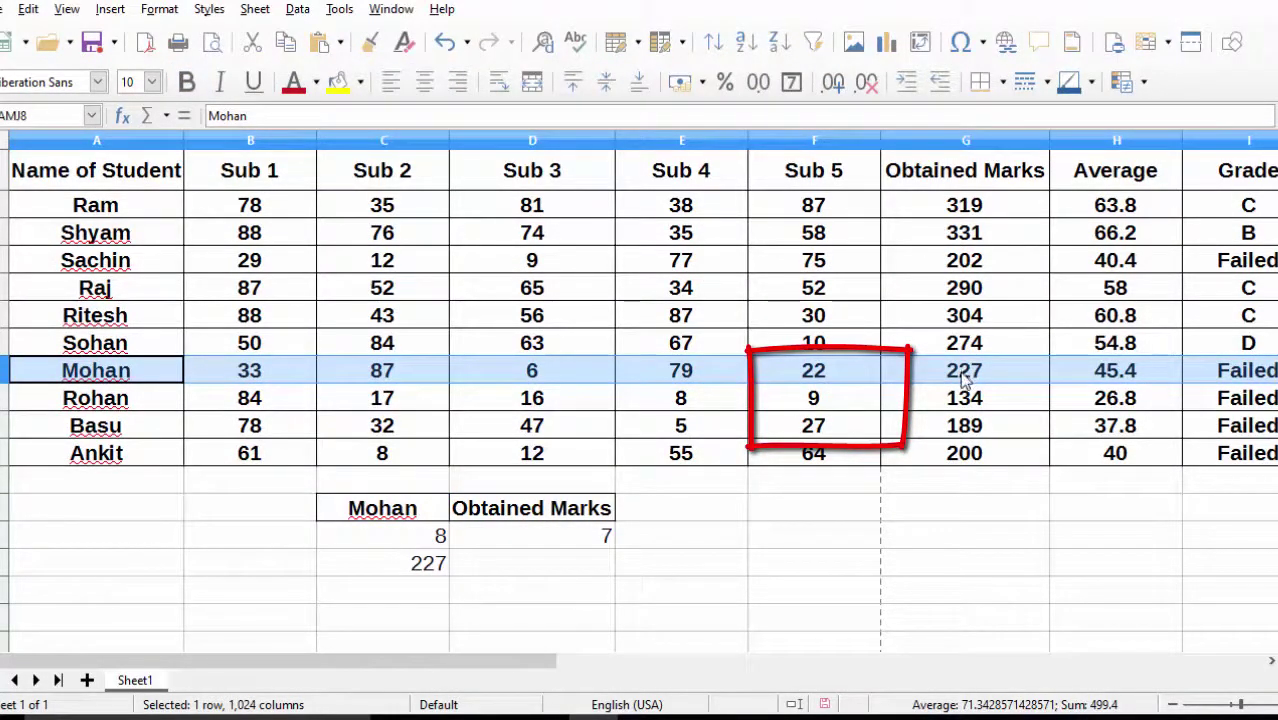
# Step: Clear D13, paste 'Sub 5' into it, and check that Mohan's row 8 shows 22
pyautogui.click(577, 518)
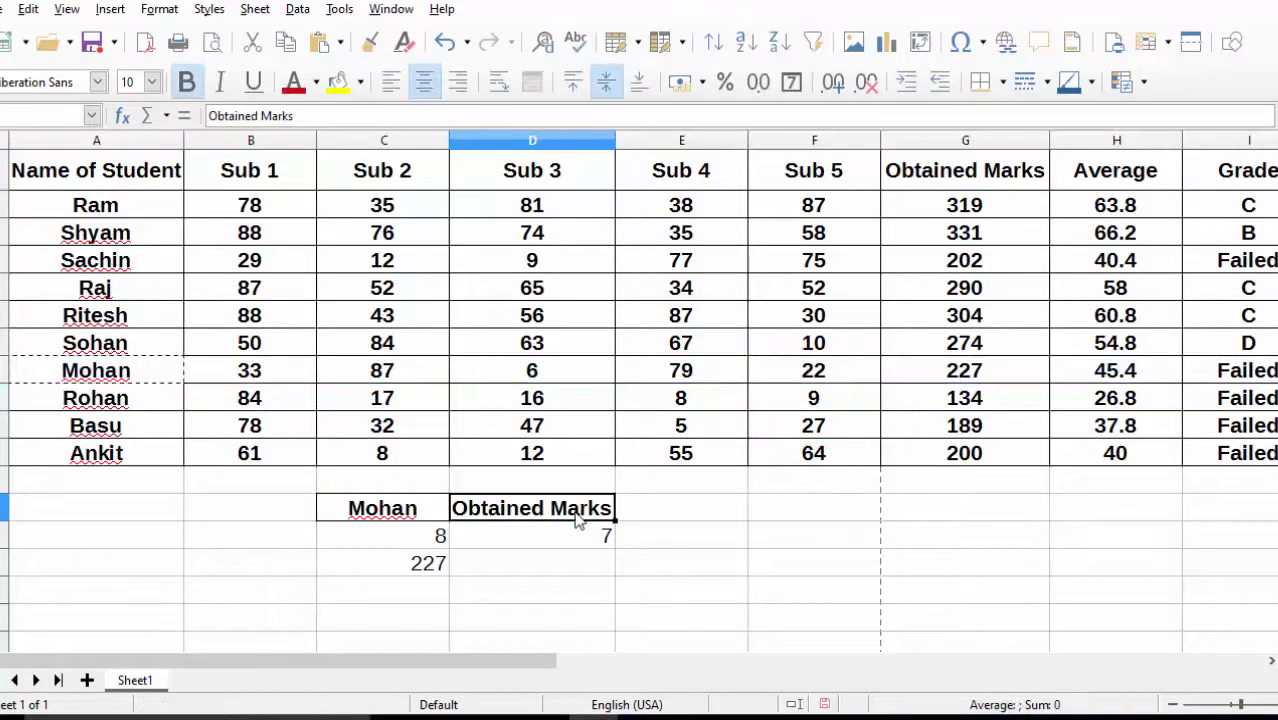
pyautogui.press('BackSpace')
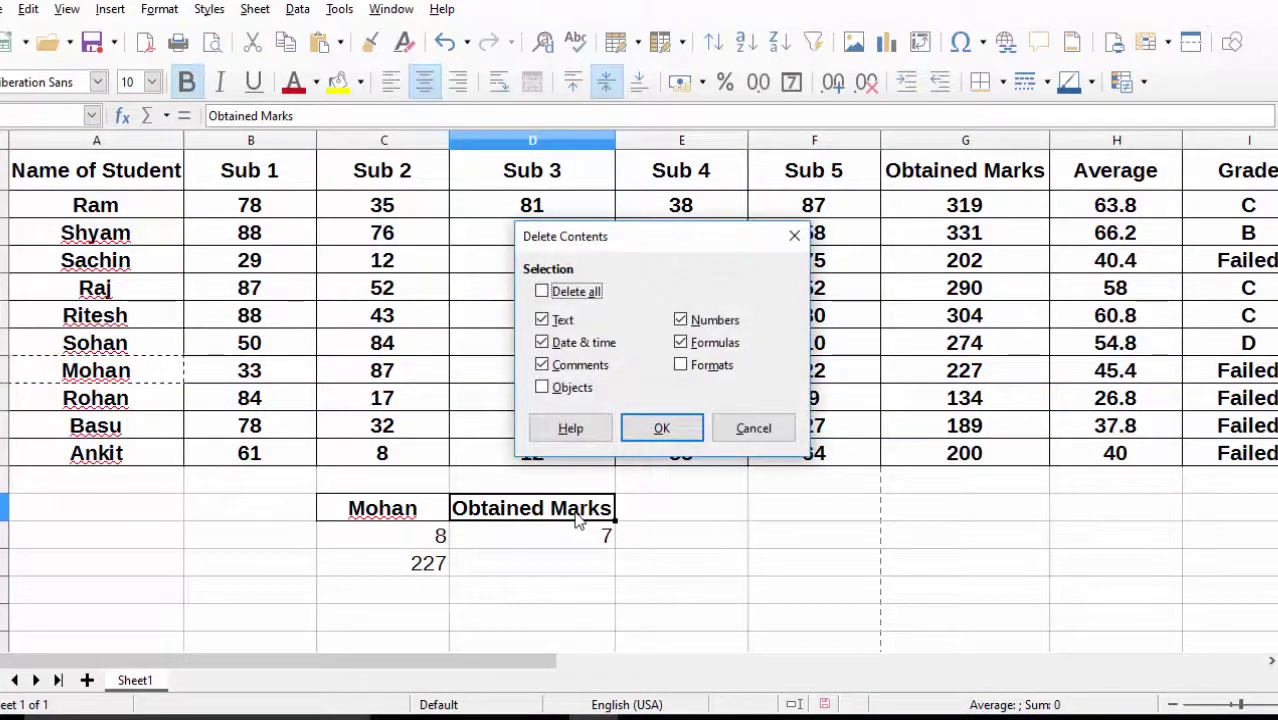
pyautogui.press('Return')
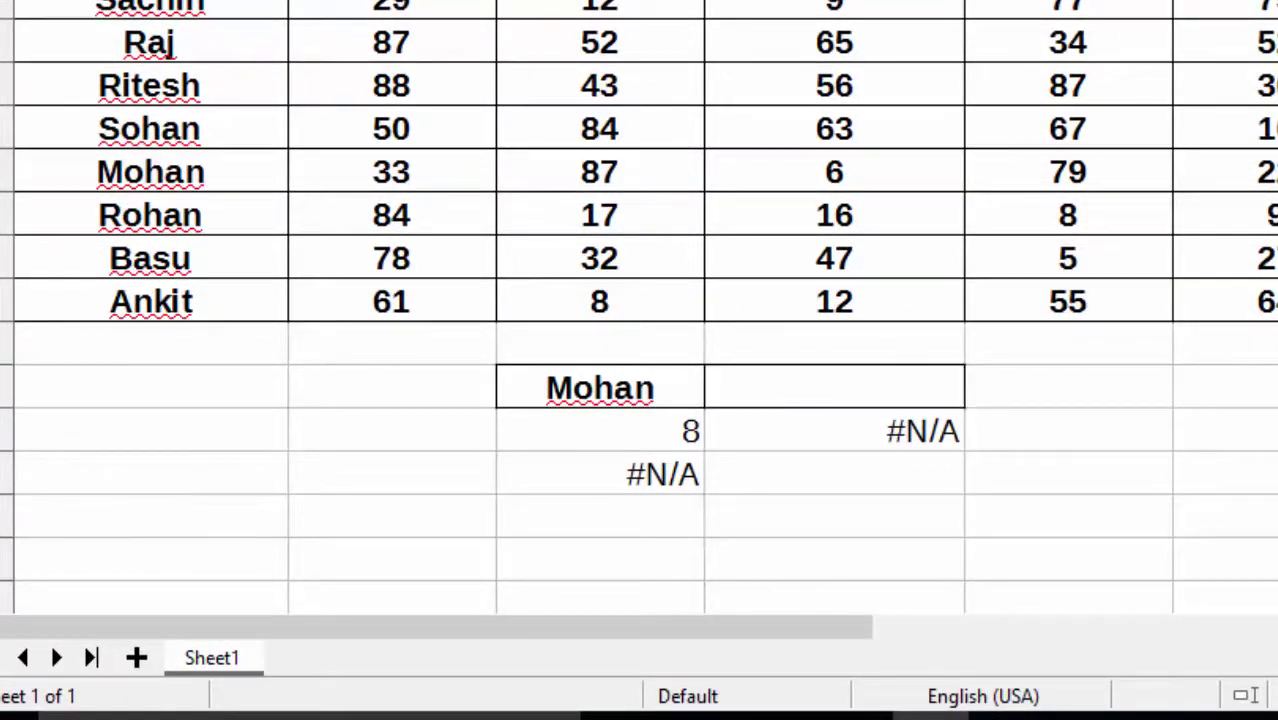
pyautogui.rightClick(826, 402)
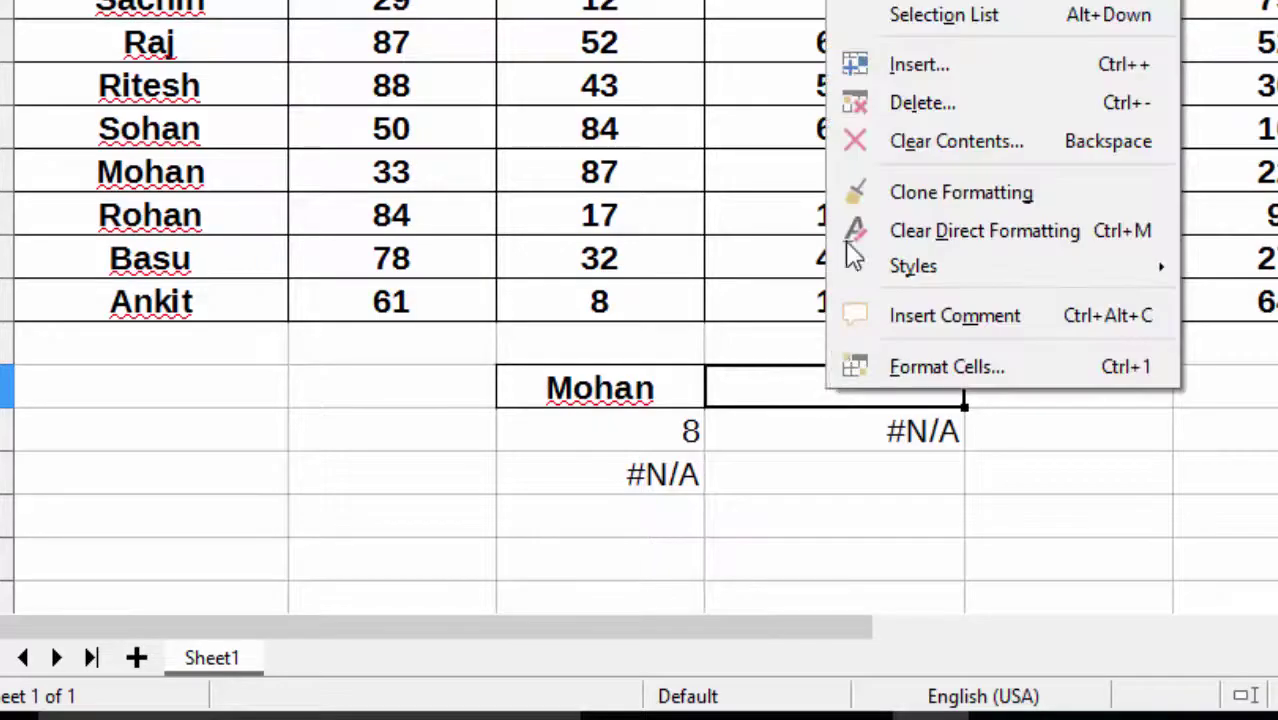
pyautogui.click(900, 2)
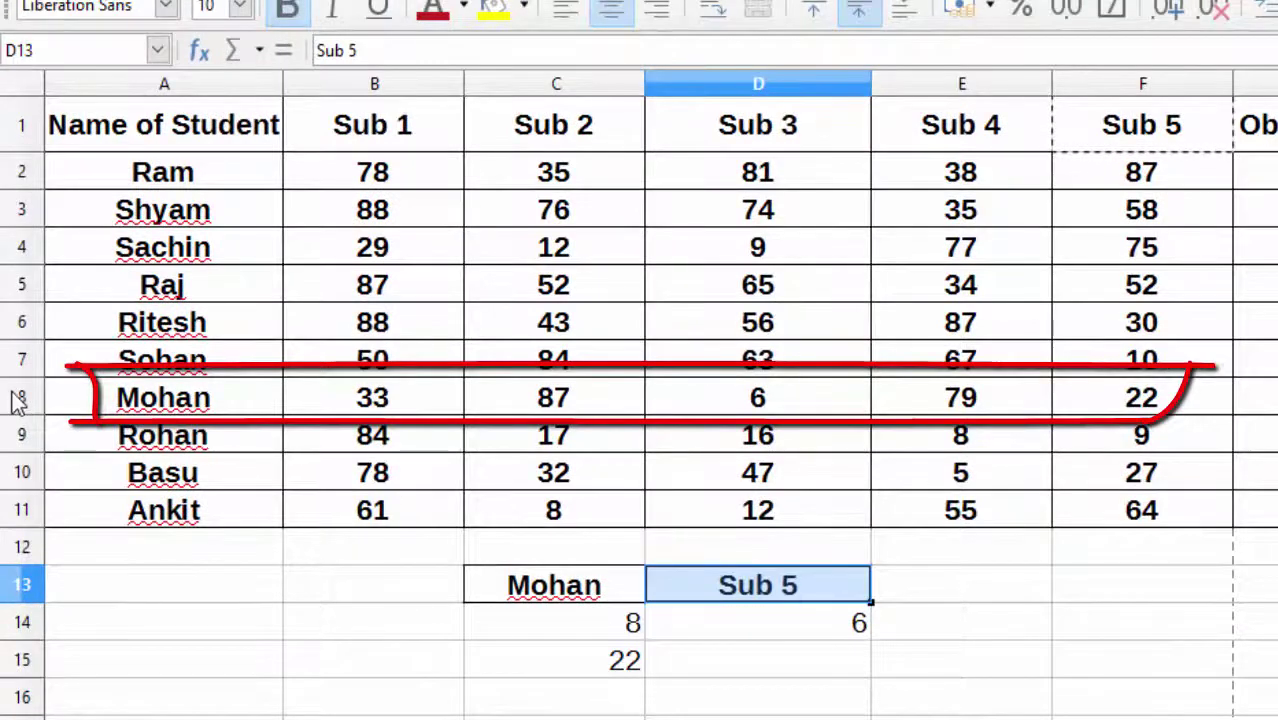
pyautogui.click(18, 398)
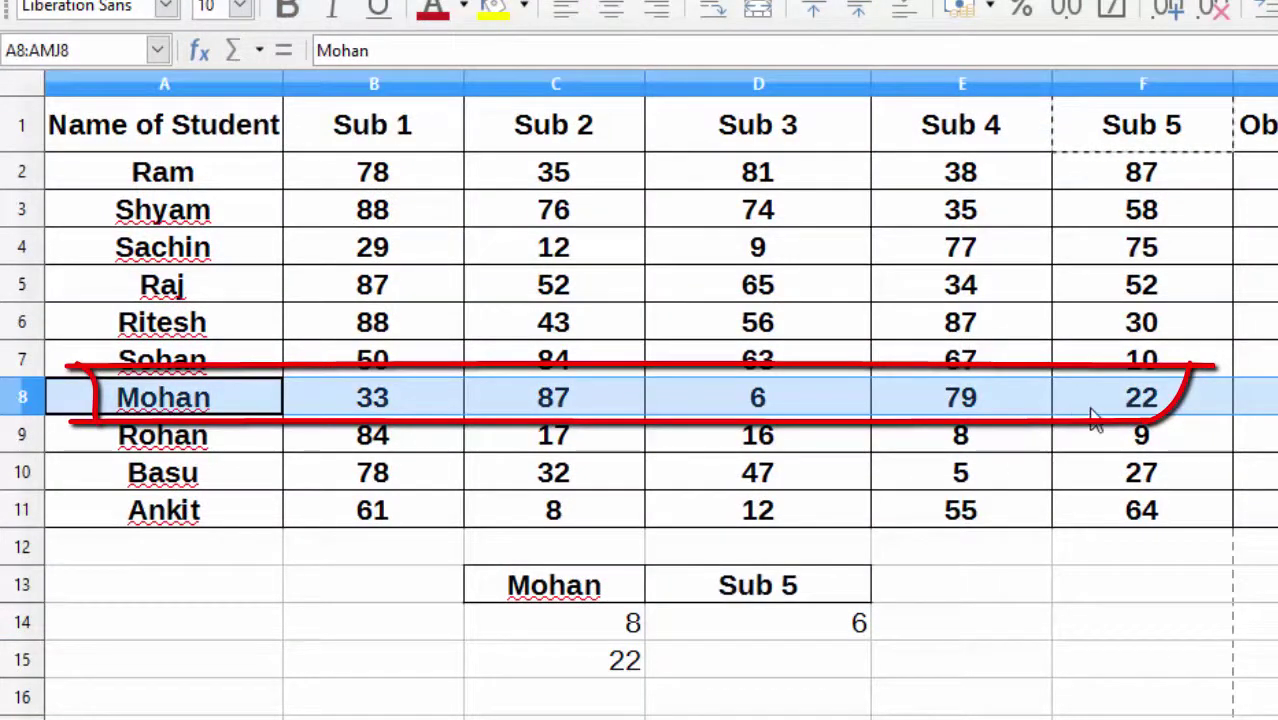